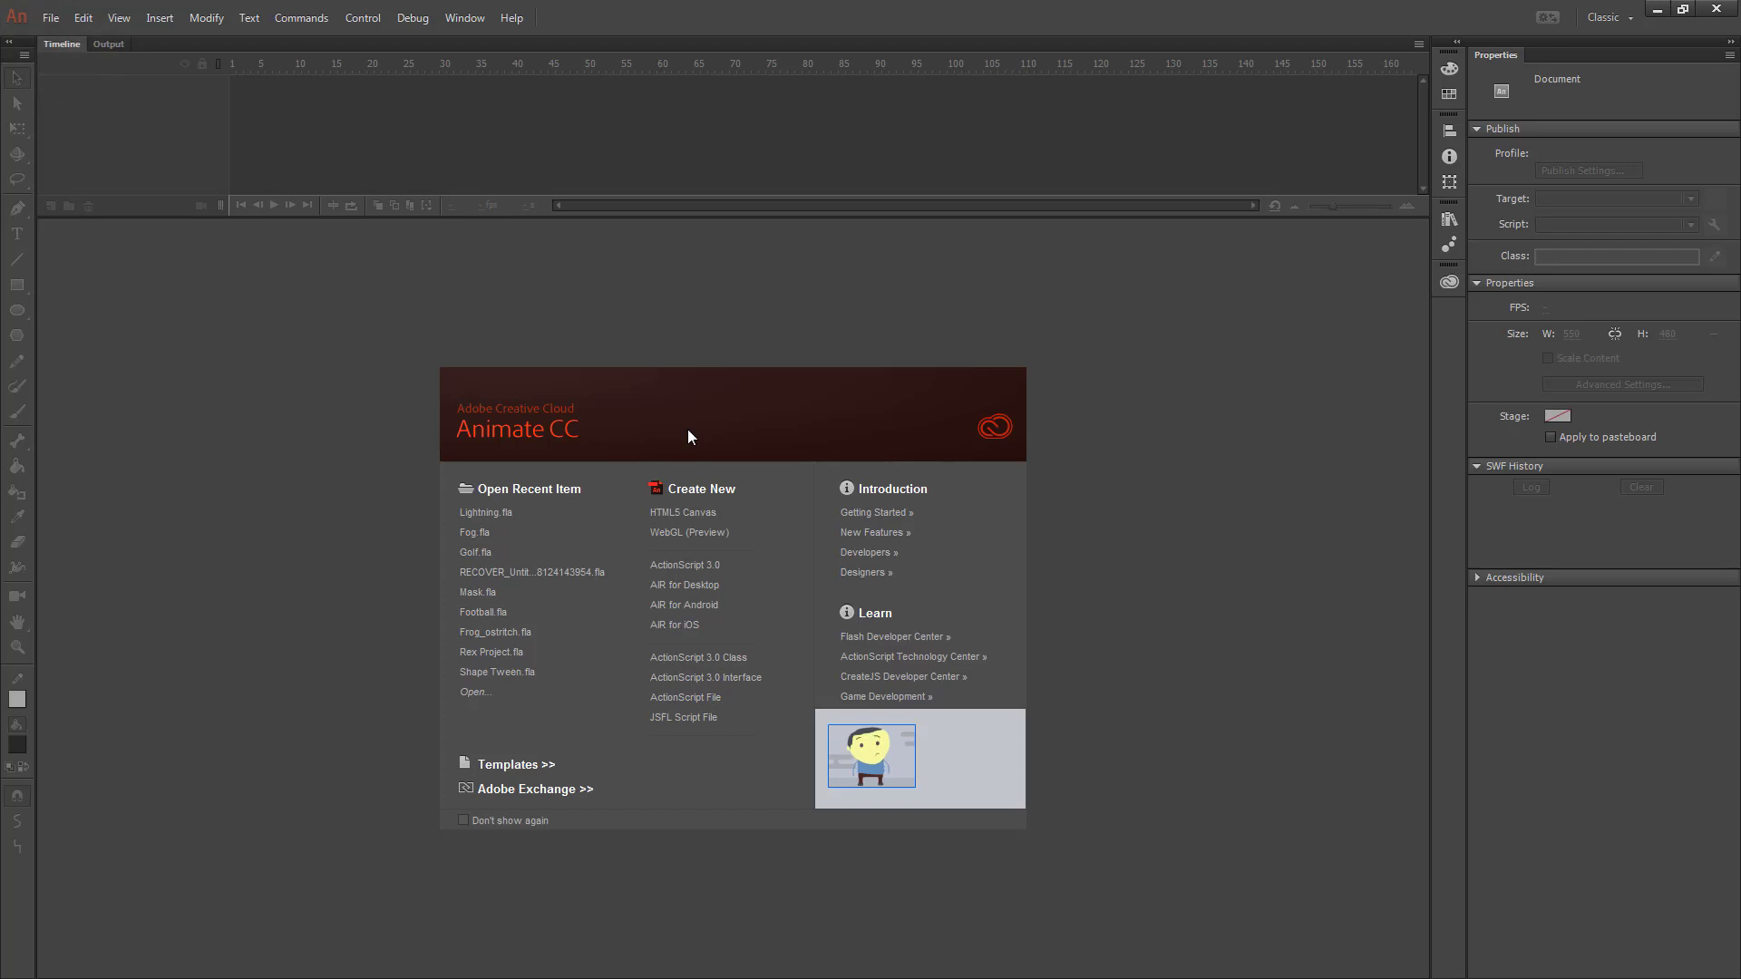
Step: Create an HTML5 Canvas document and set the Brush tool to a blue fill with smoothing at 100
left_click(682, 513)
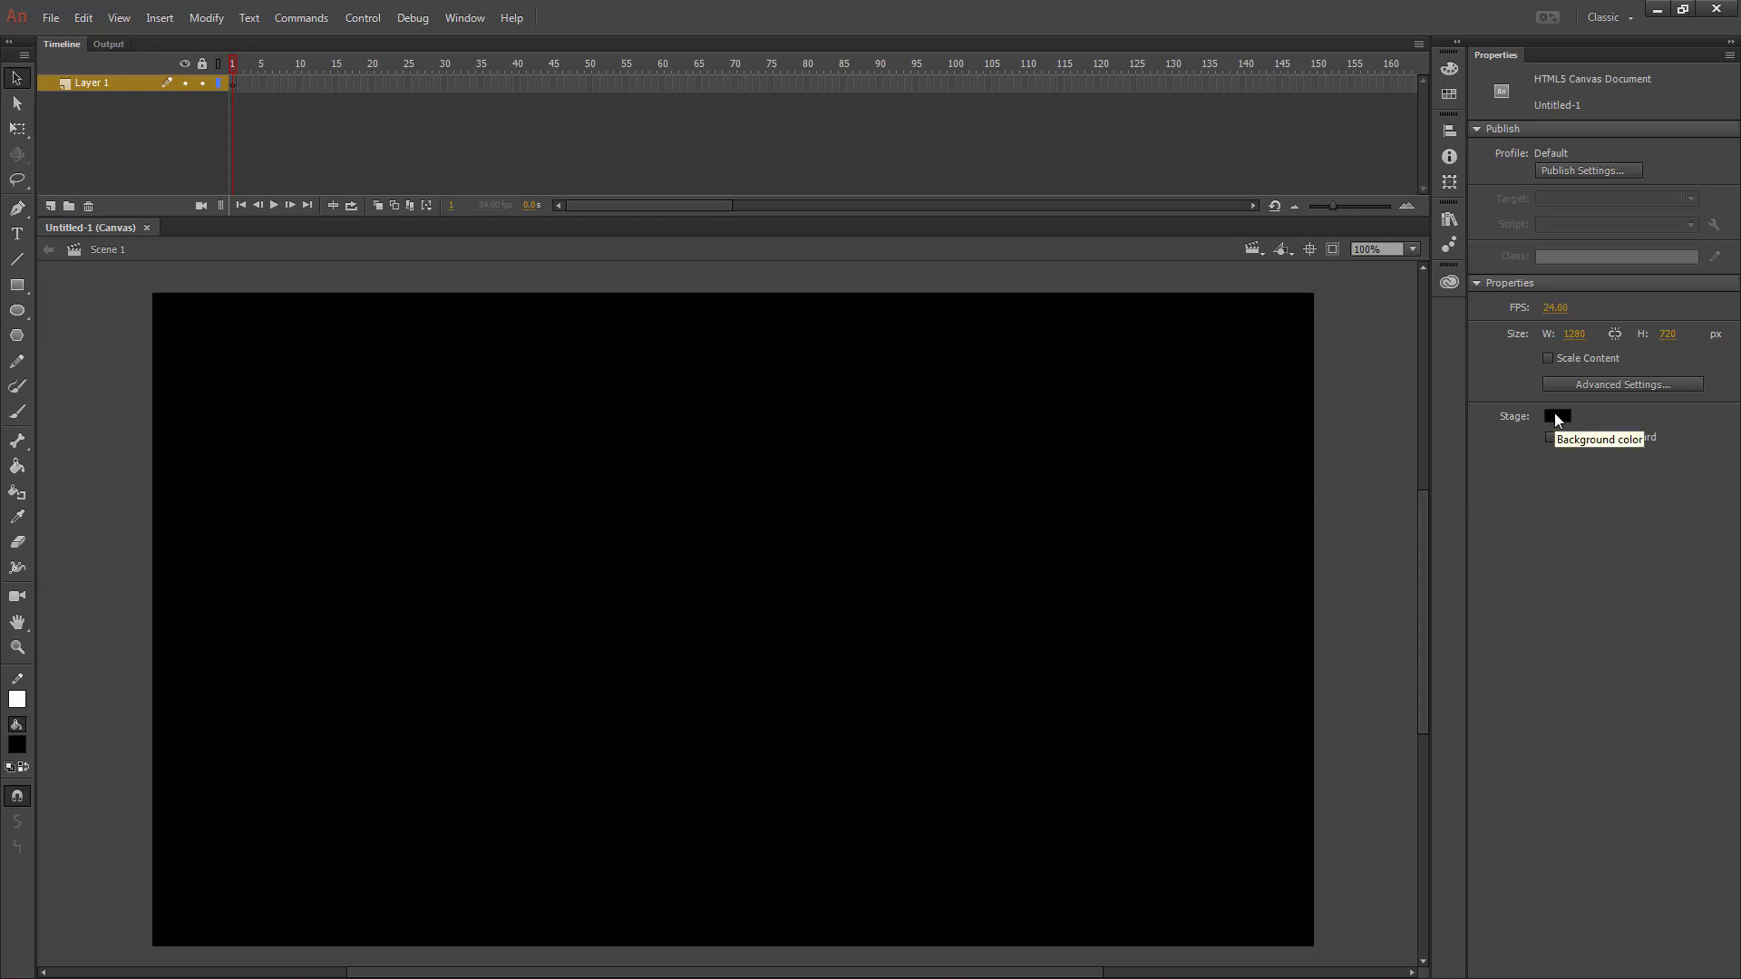
left_click(25, 419)
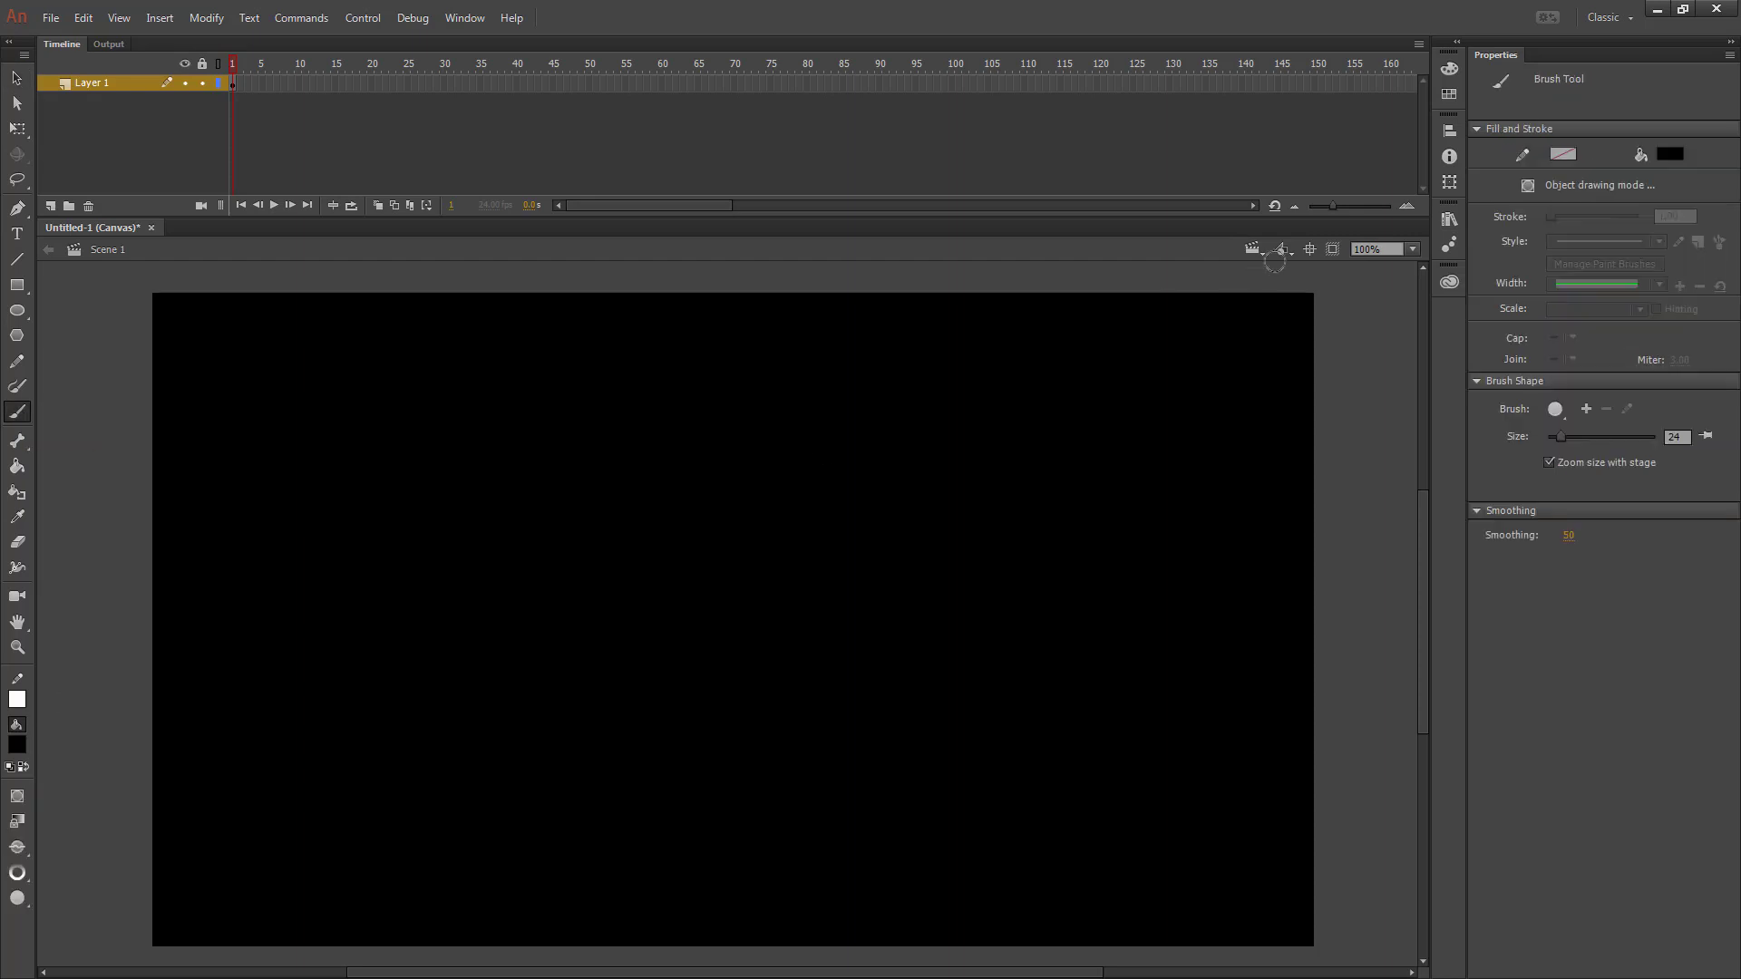
left_click(1667, 155)
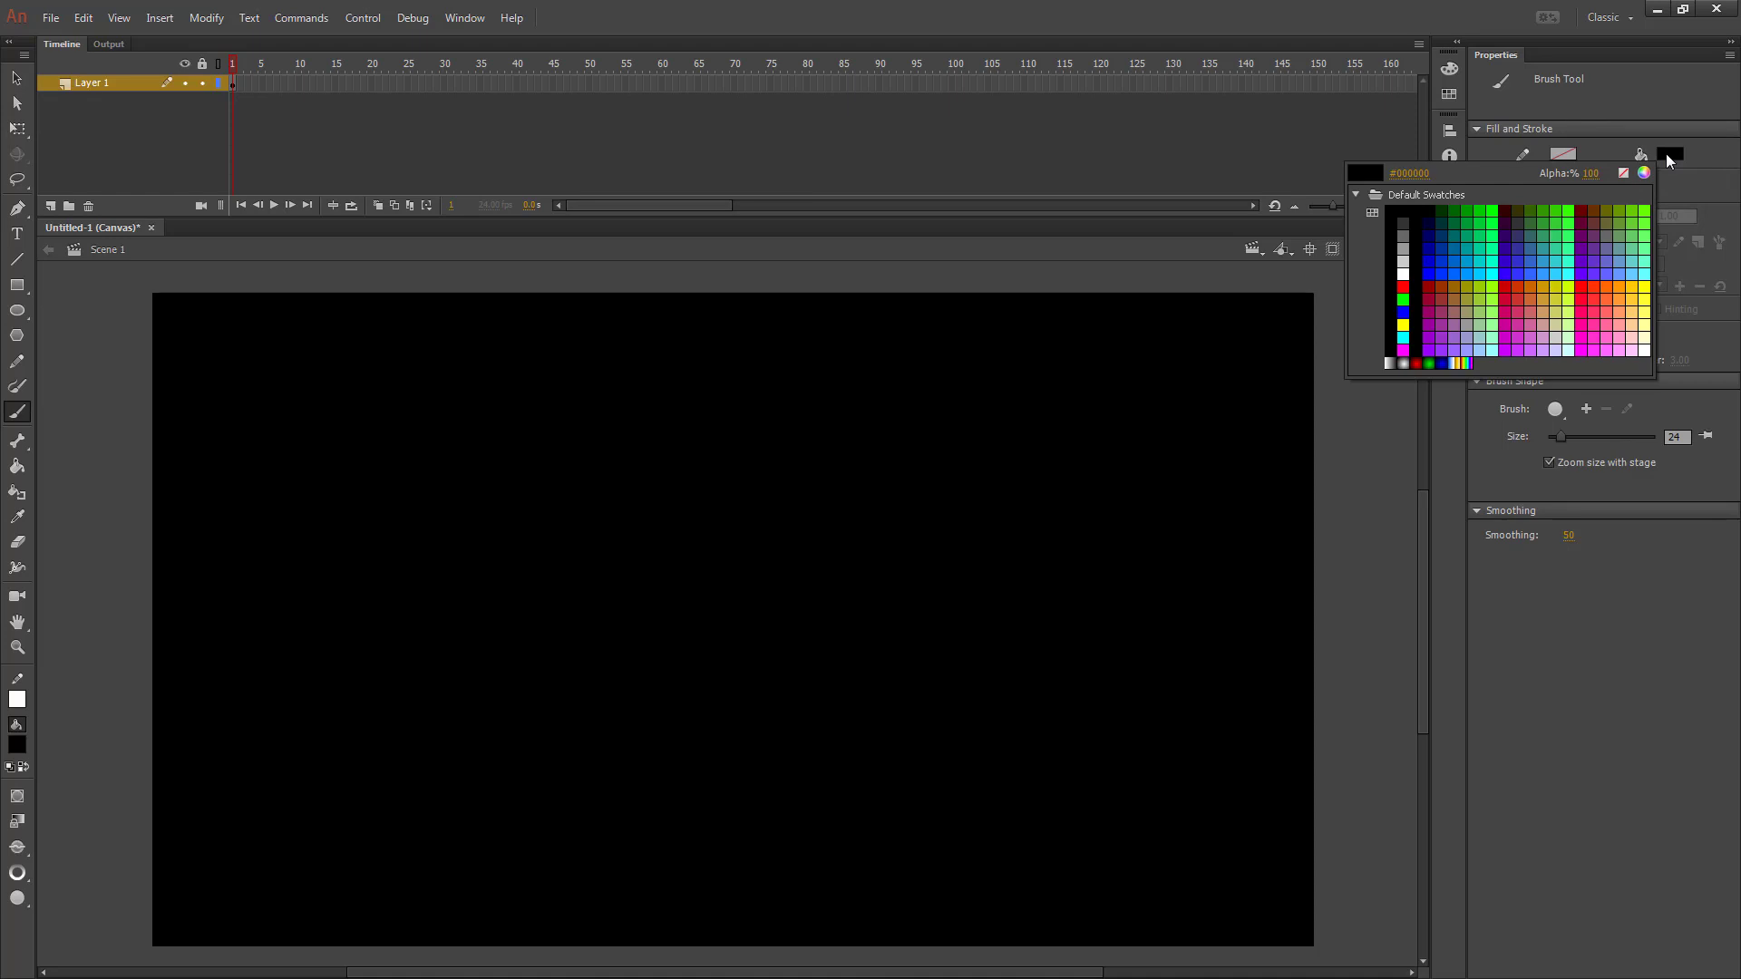
left_click(1463, 266)
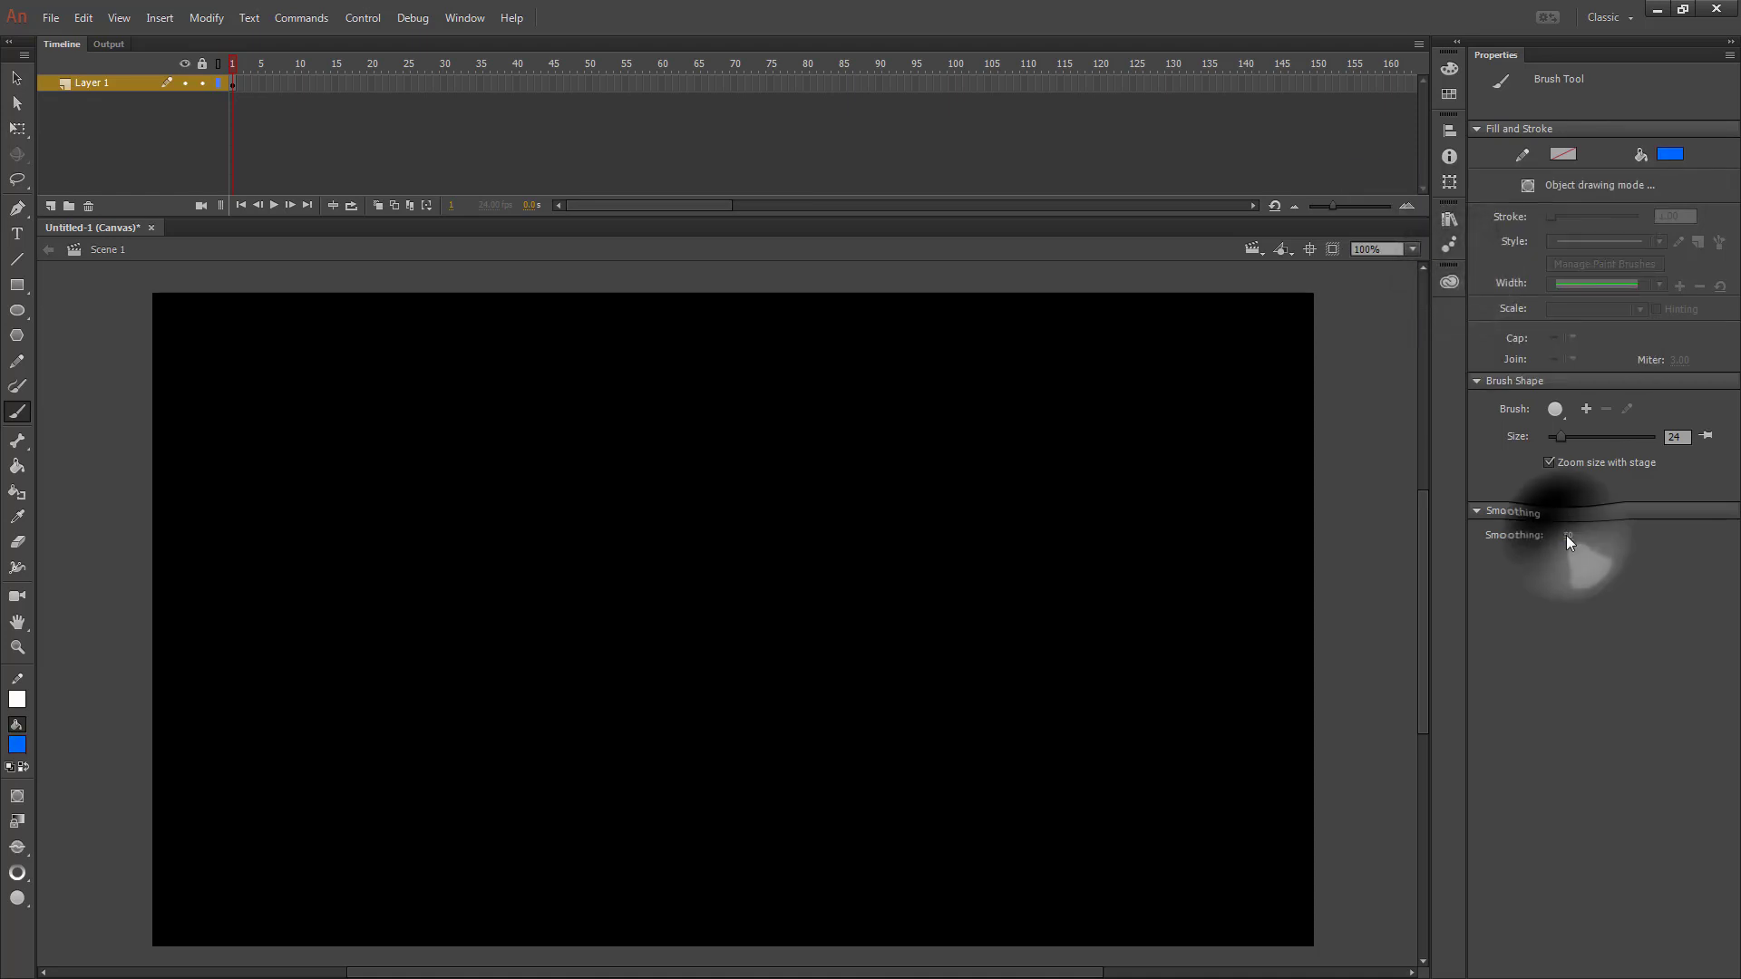
left_click_drag(1566, 535, 1679, 542)
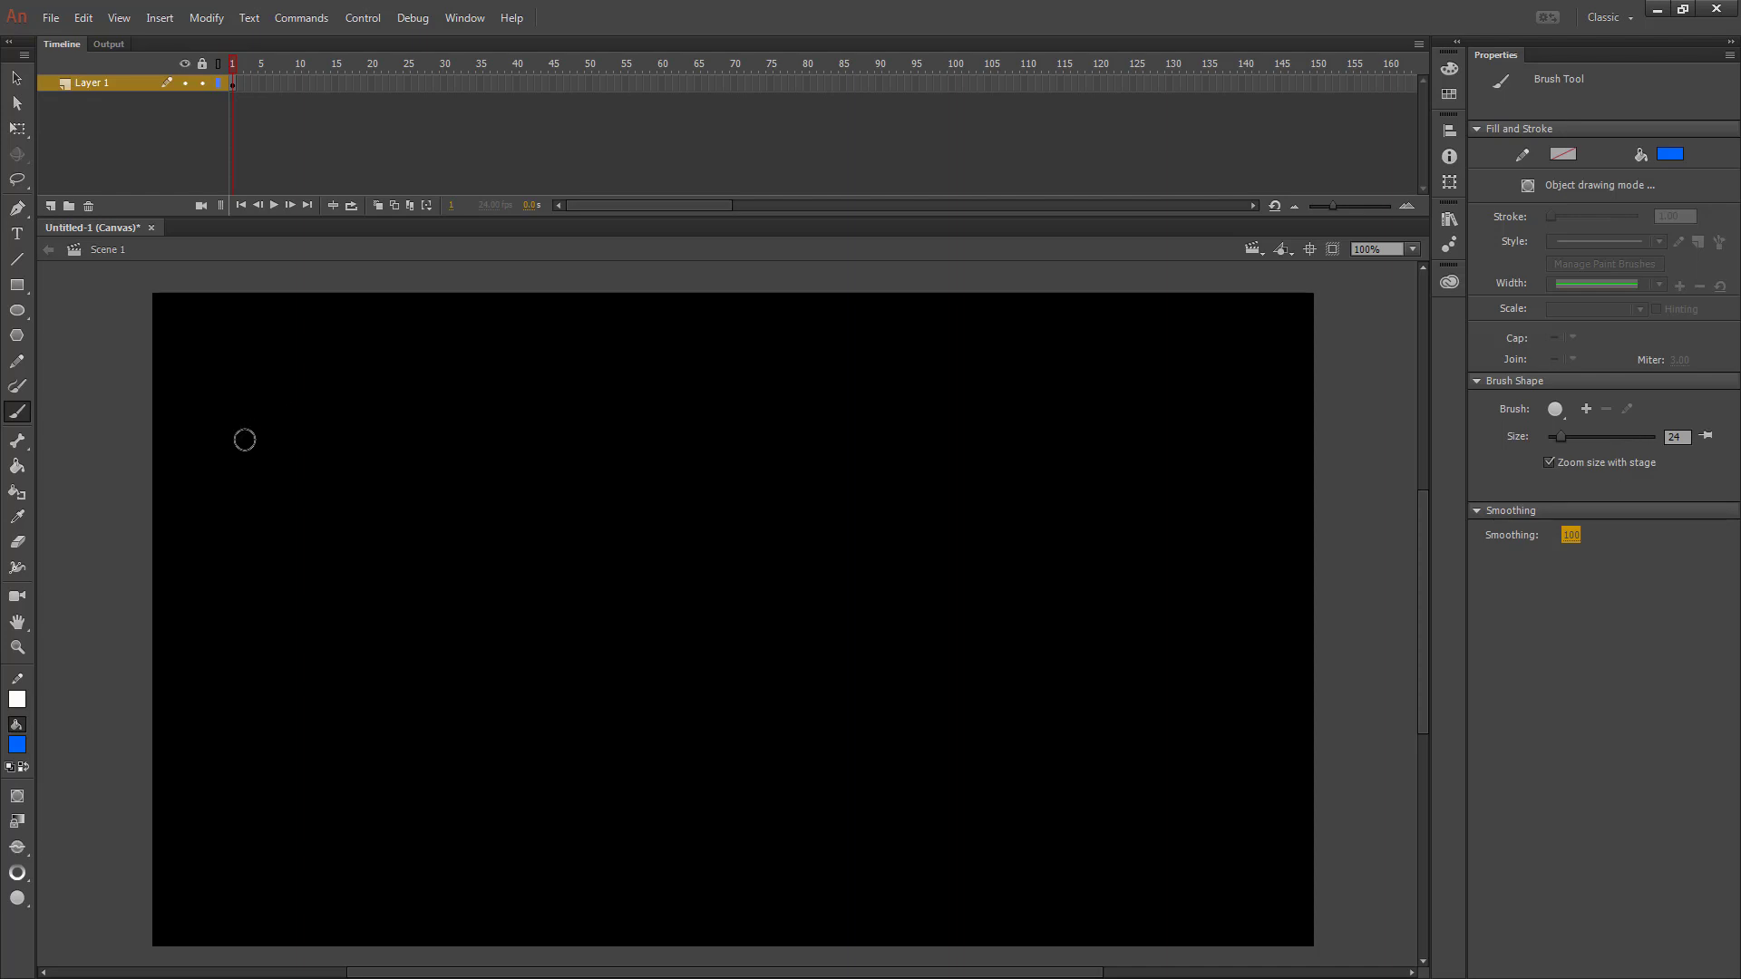
Step: Hand-letter the abbreviated name in blue across the stage, starting with a capital M and ending with a single large initial
left_click_drag(216, 437, 258, 691)
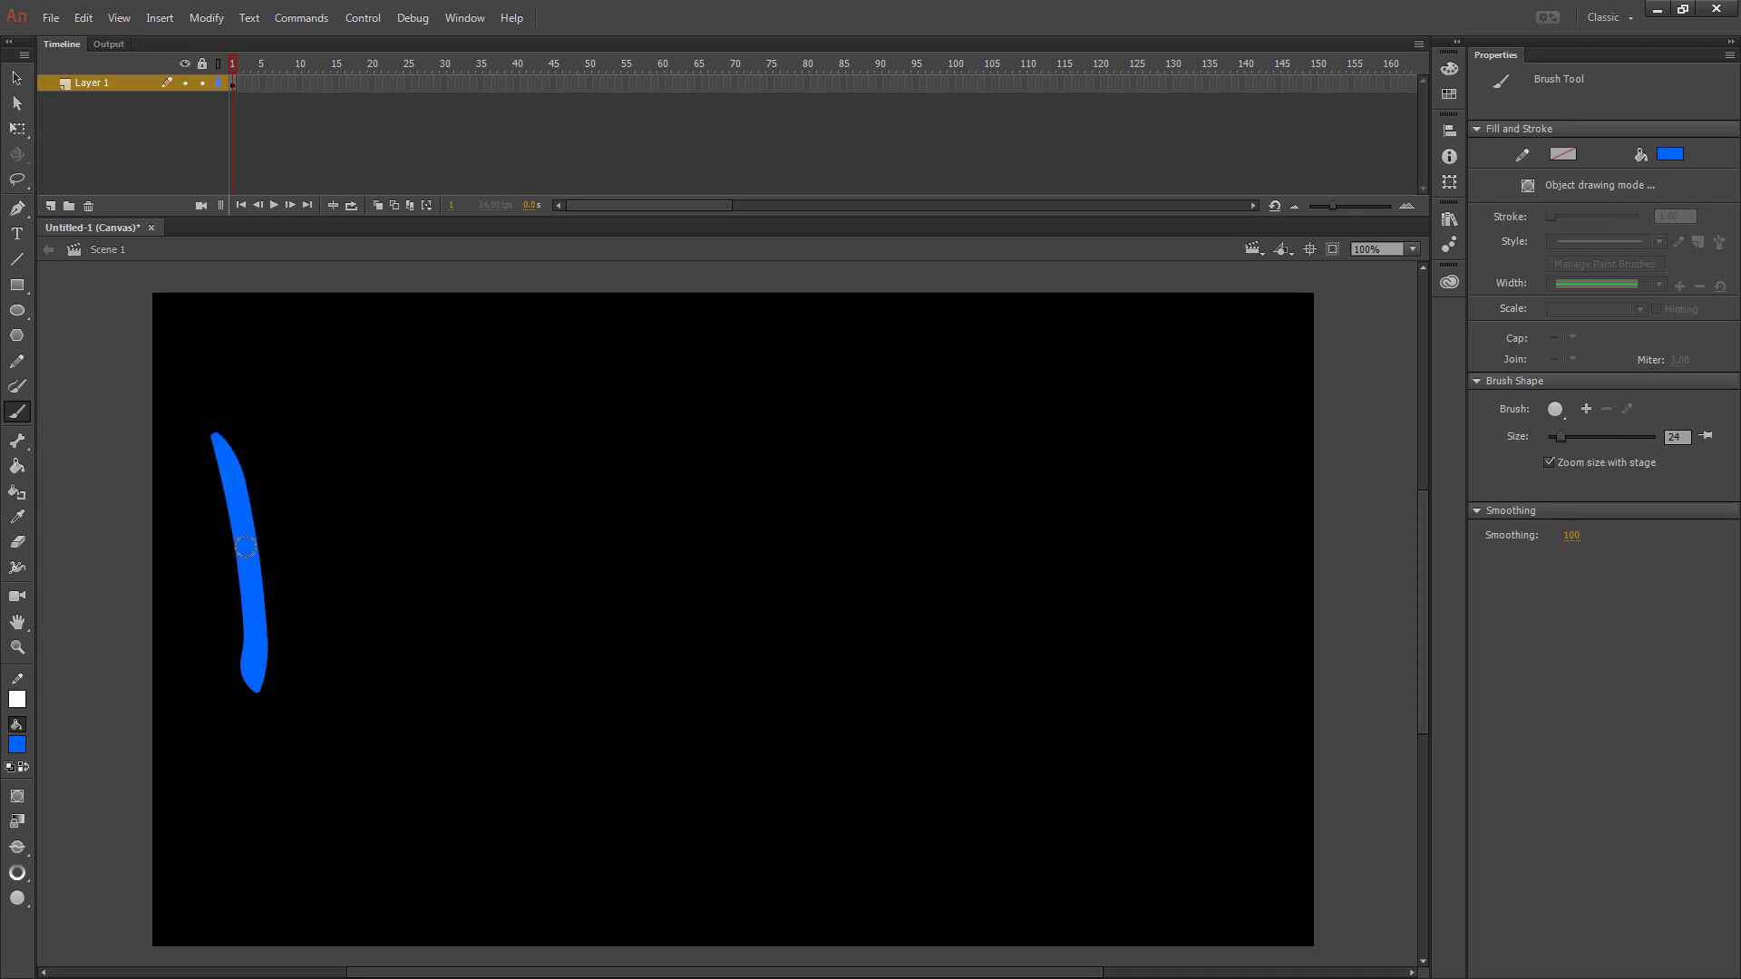
mouse_move(245, 546)
left_mouse_down()
mouse_move(262, 463)
mouse_move(367, 521)
mouse_move(370, 643)
mouse_move(414, 439)
mouse_move(498, 570)
mouse_move(499, 679)
left_mouse_up()
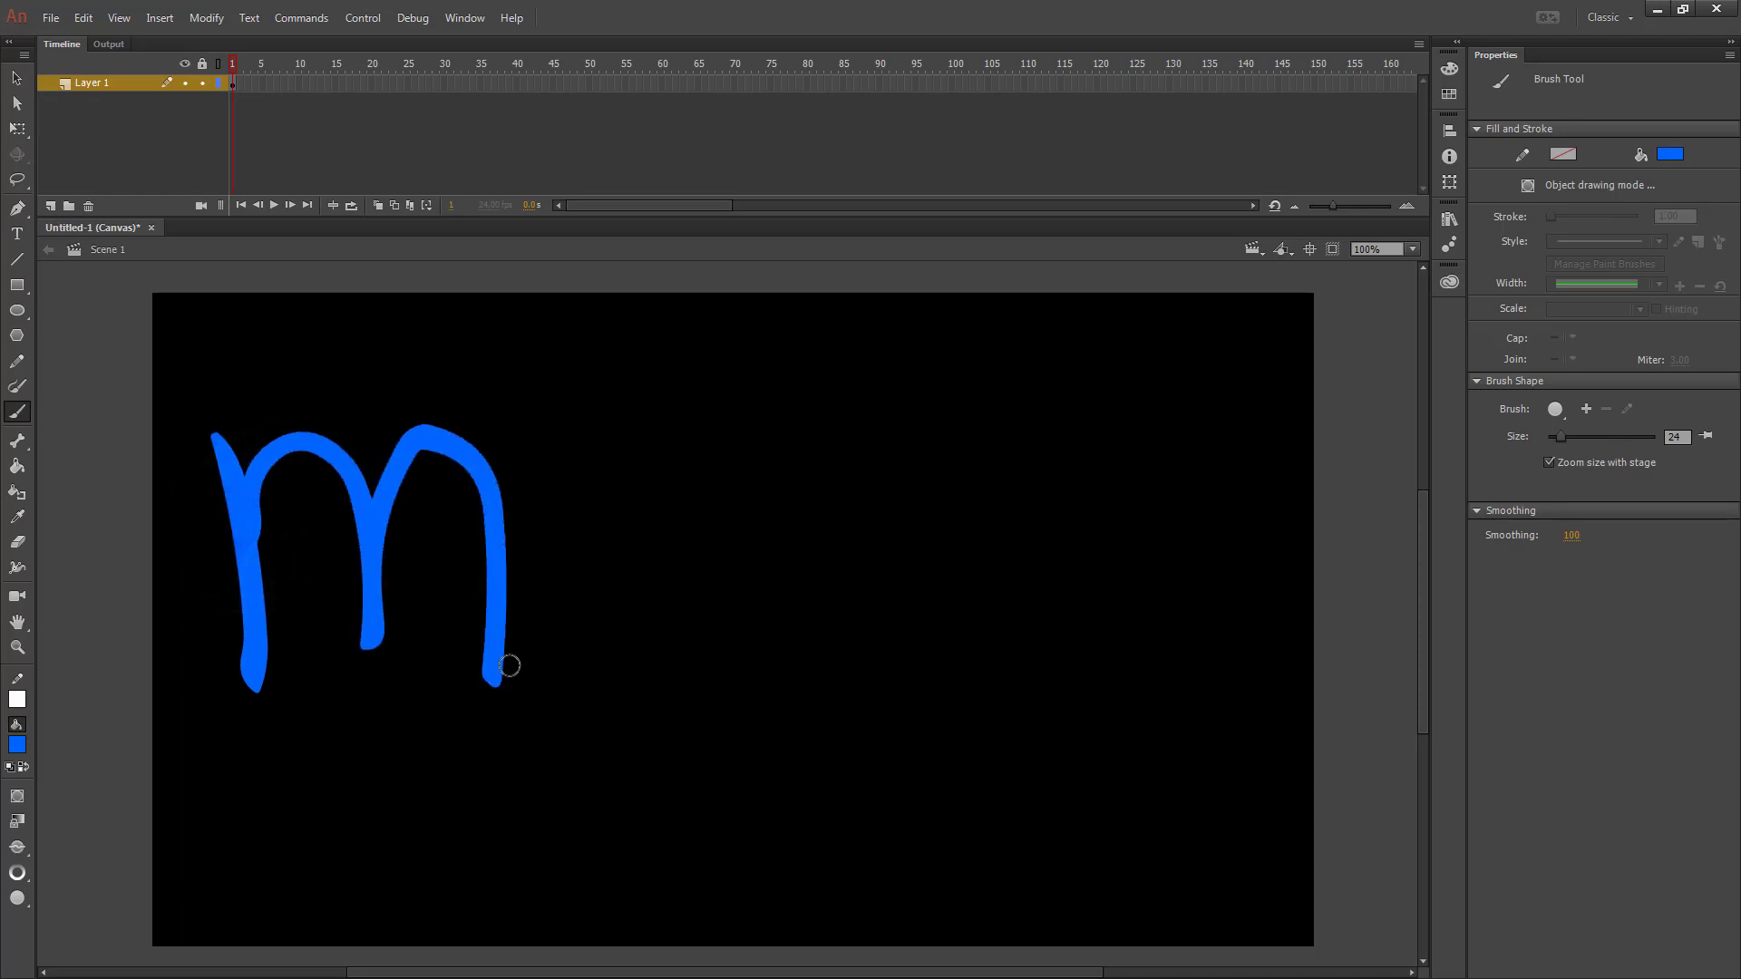
mouse_move(557, 573)
left_mouse_down()
mouse_move(573, 678)
mouse_move(594, 554)
mouse_move(695, 580)
left_mouse_up()
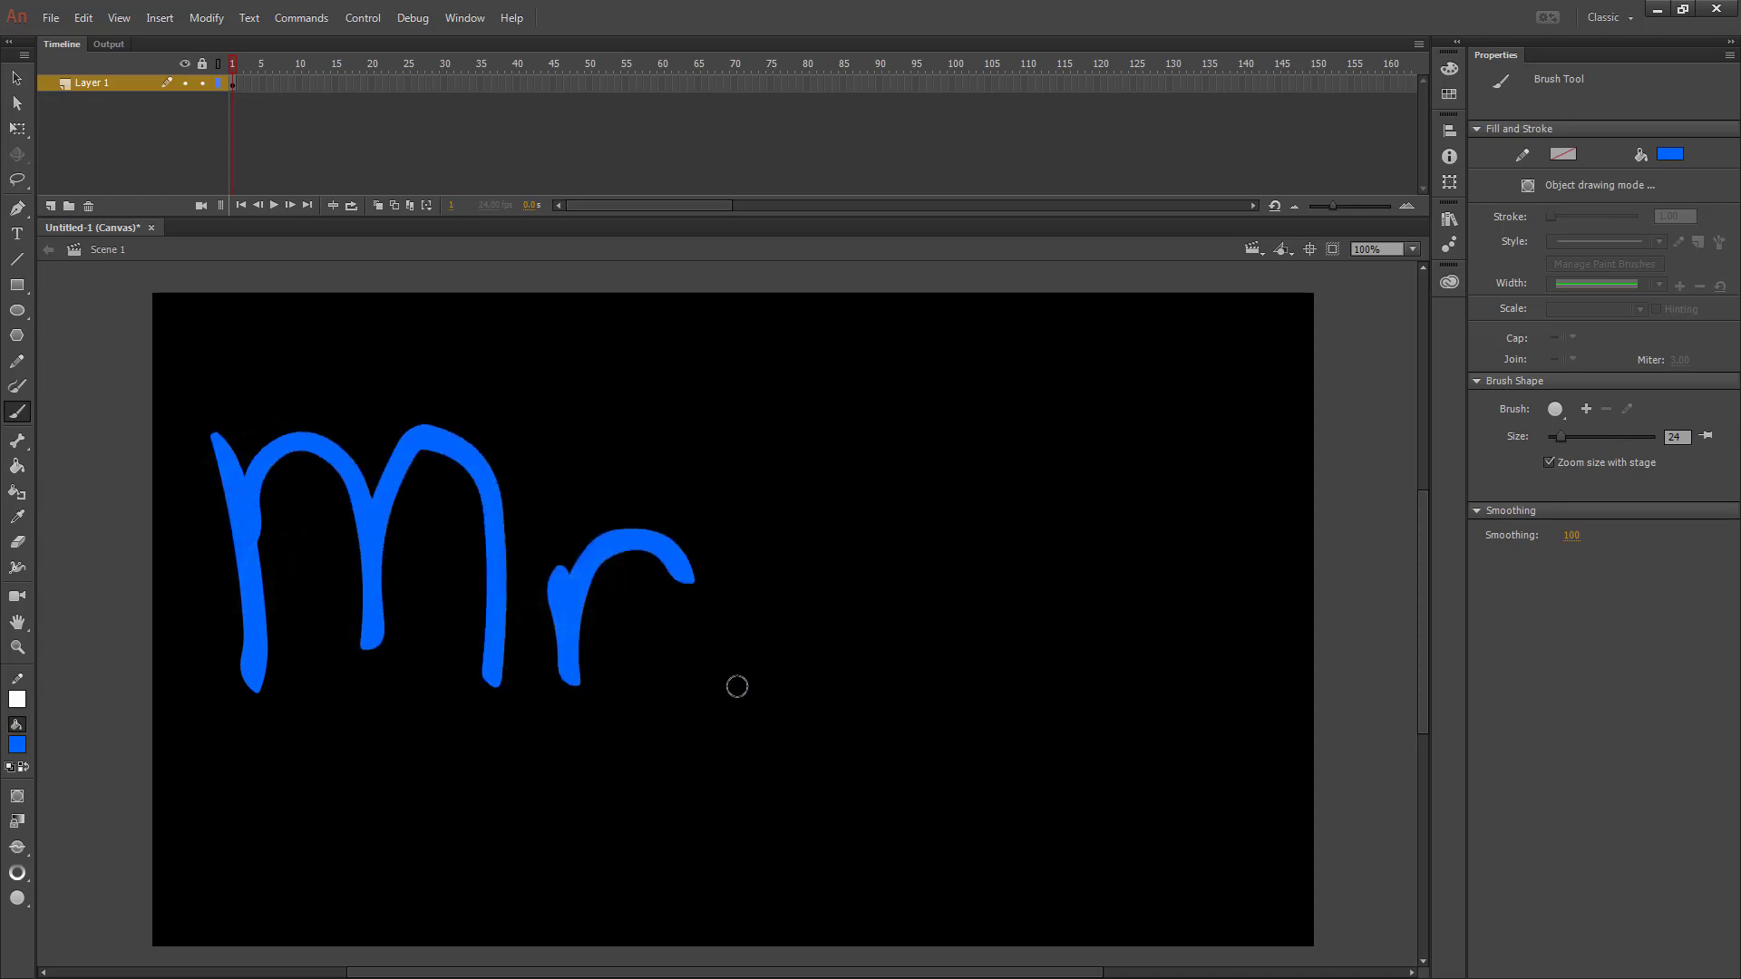
left_click(722, 682)
mouse_move(1152, 461)
left_mouse_down()
mouse_move(931, 590)
mouse_move(1195, 576)
left_mouse_up()
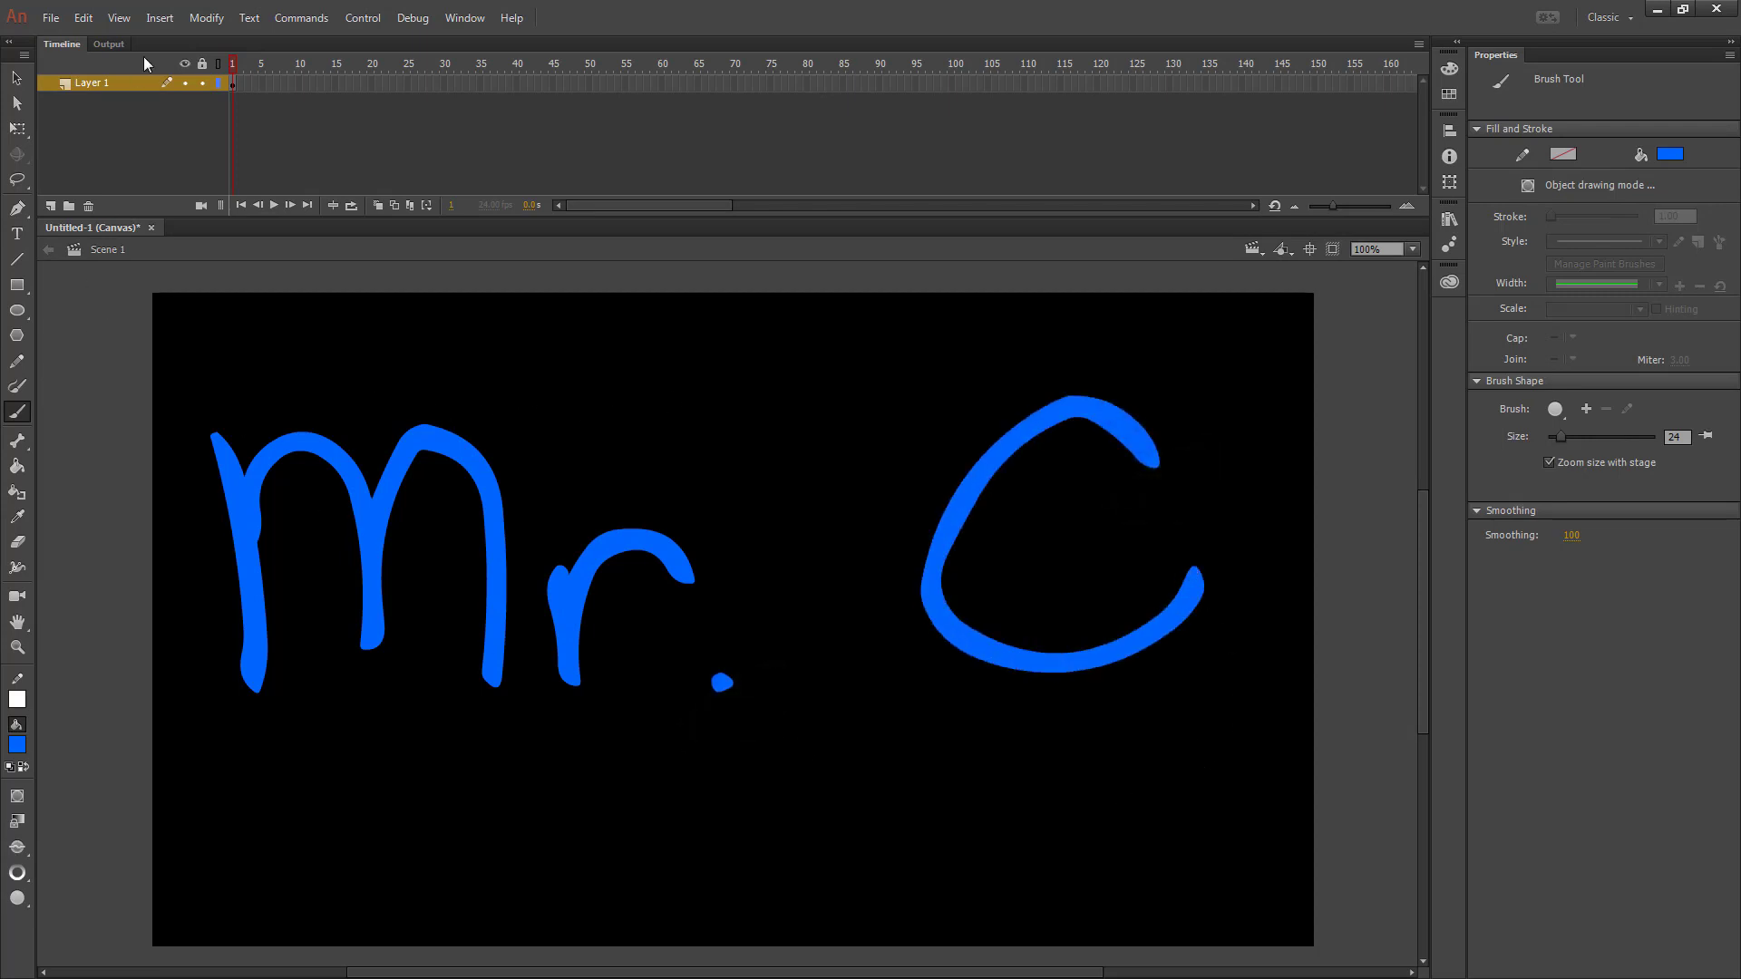
Step: Rename the lettering layer as Name and lock it
double_click(102, 87)
type("Name")
key("Return")
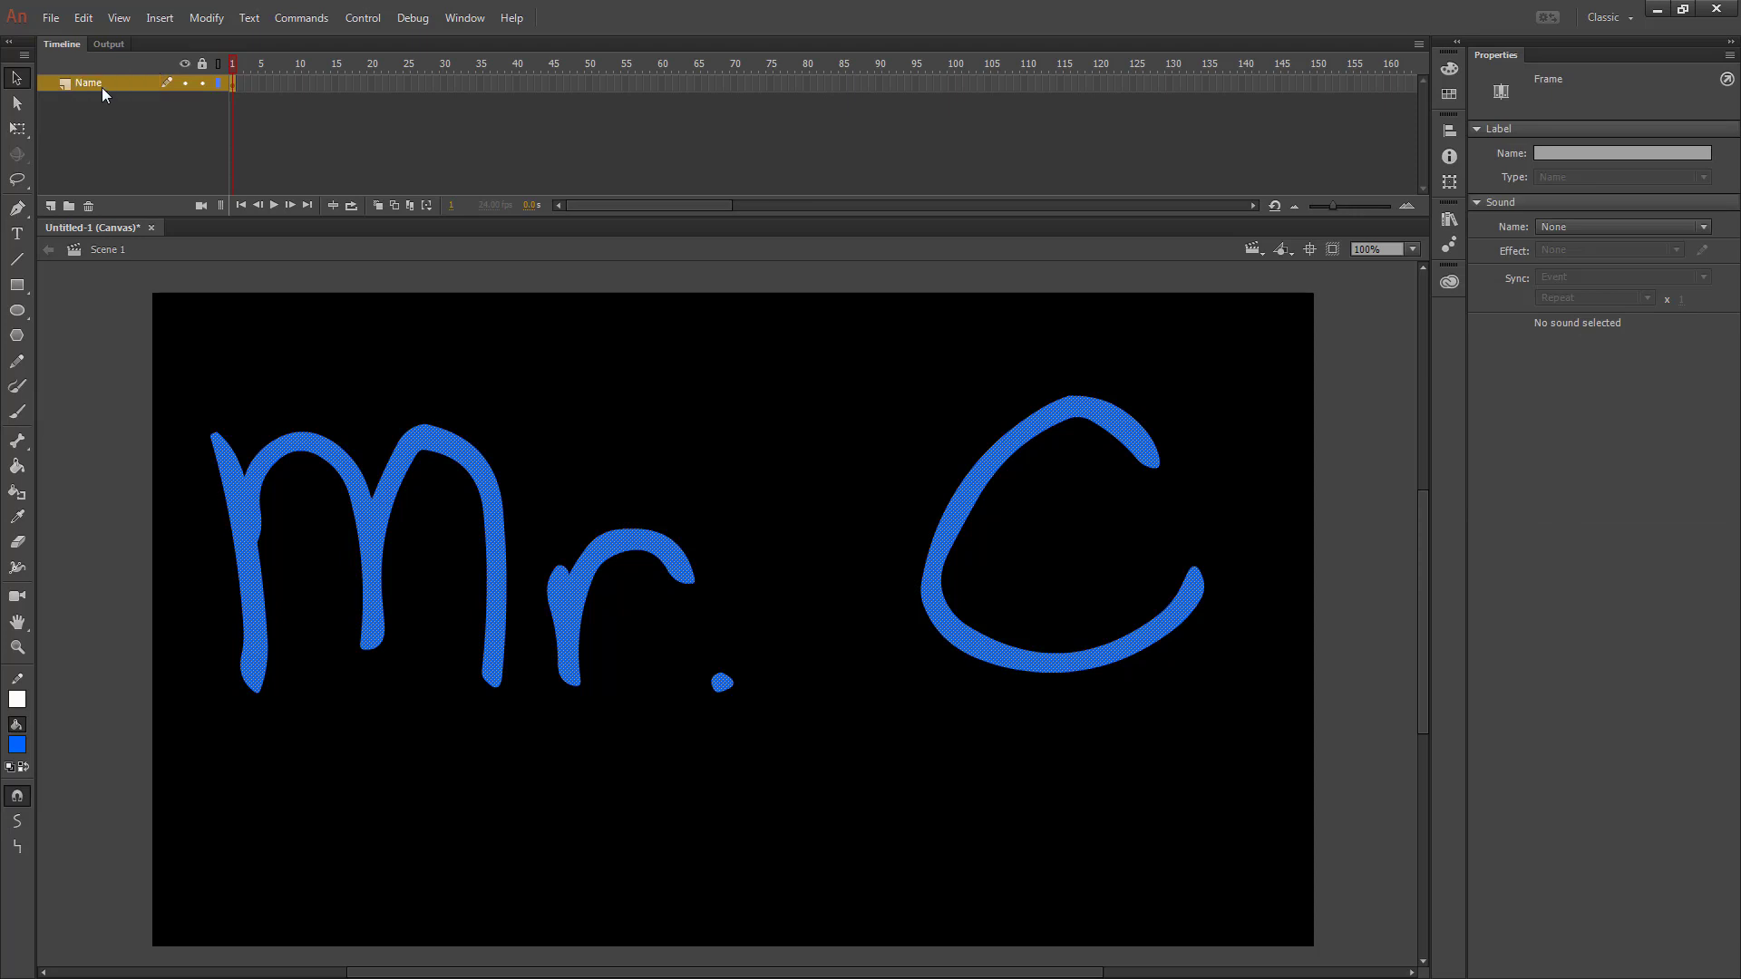
left_click(201, 83)
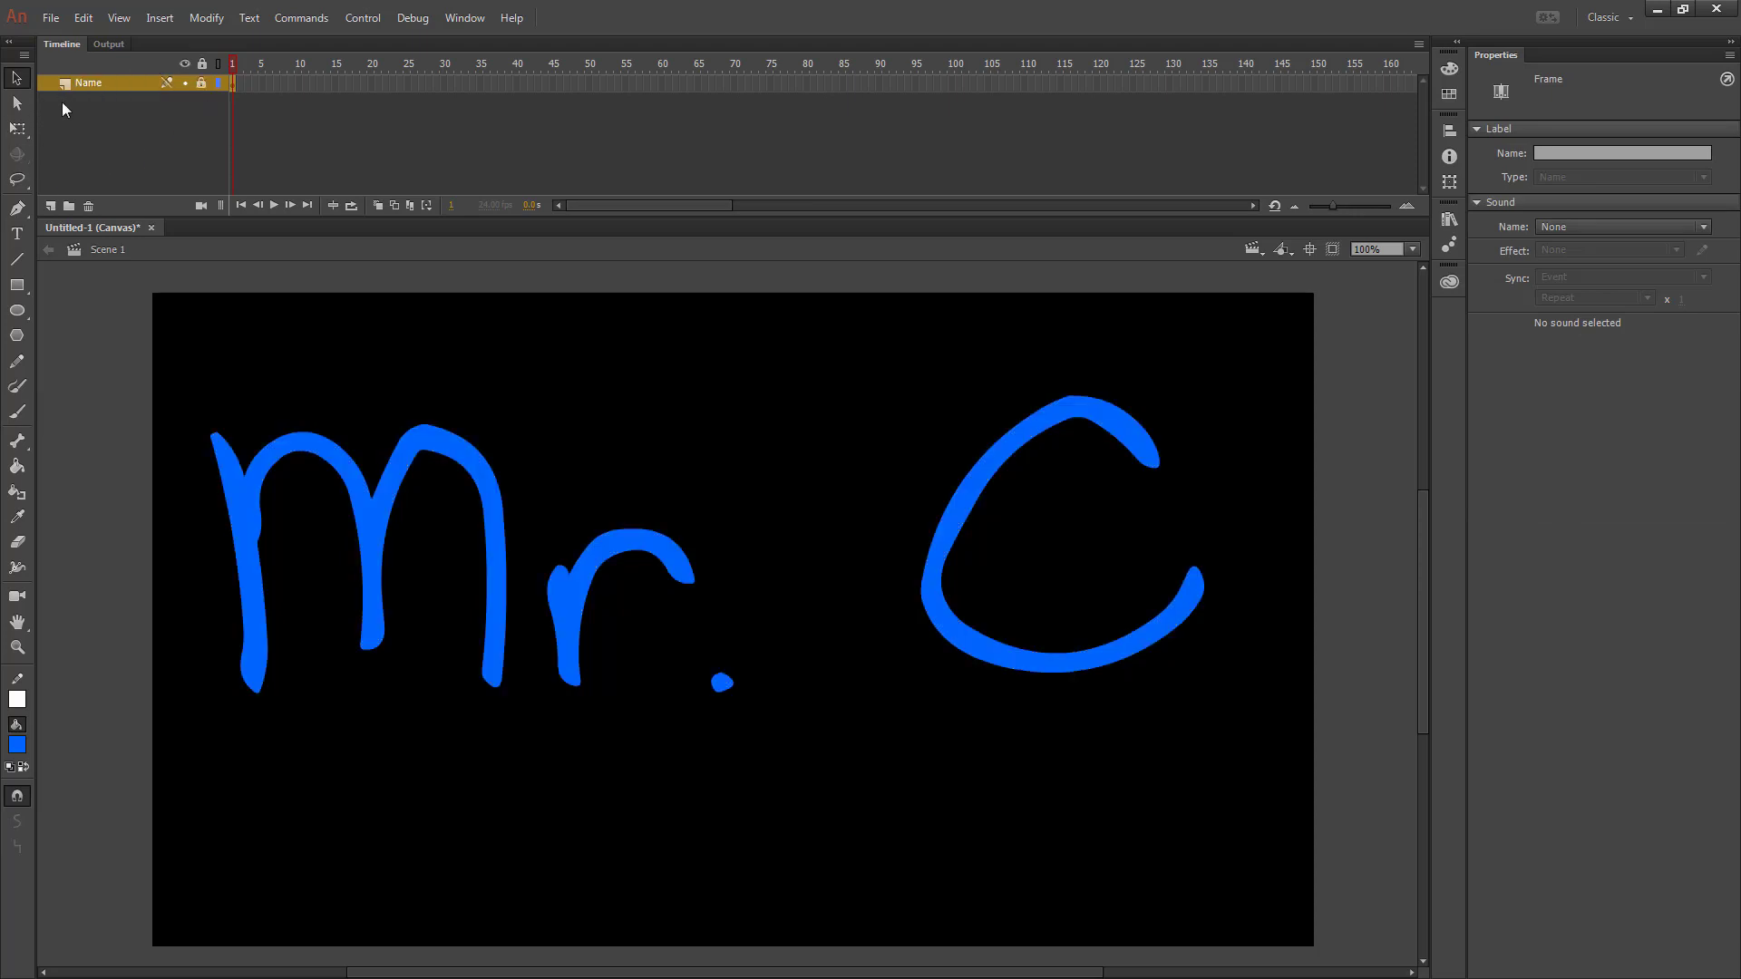
Step: Add a new layer above the Name layer and rename it Mask
left_click(49, 205)
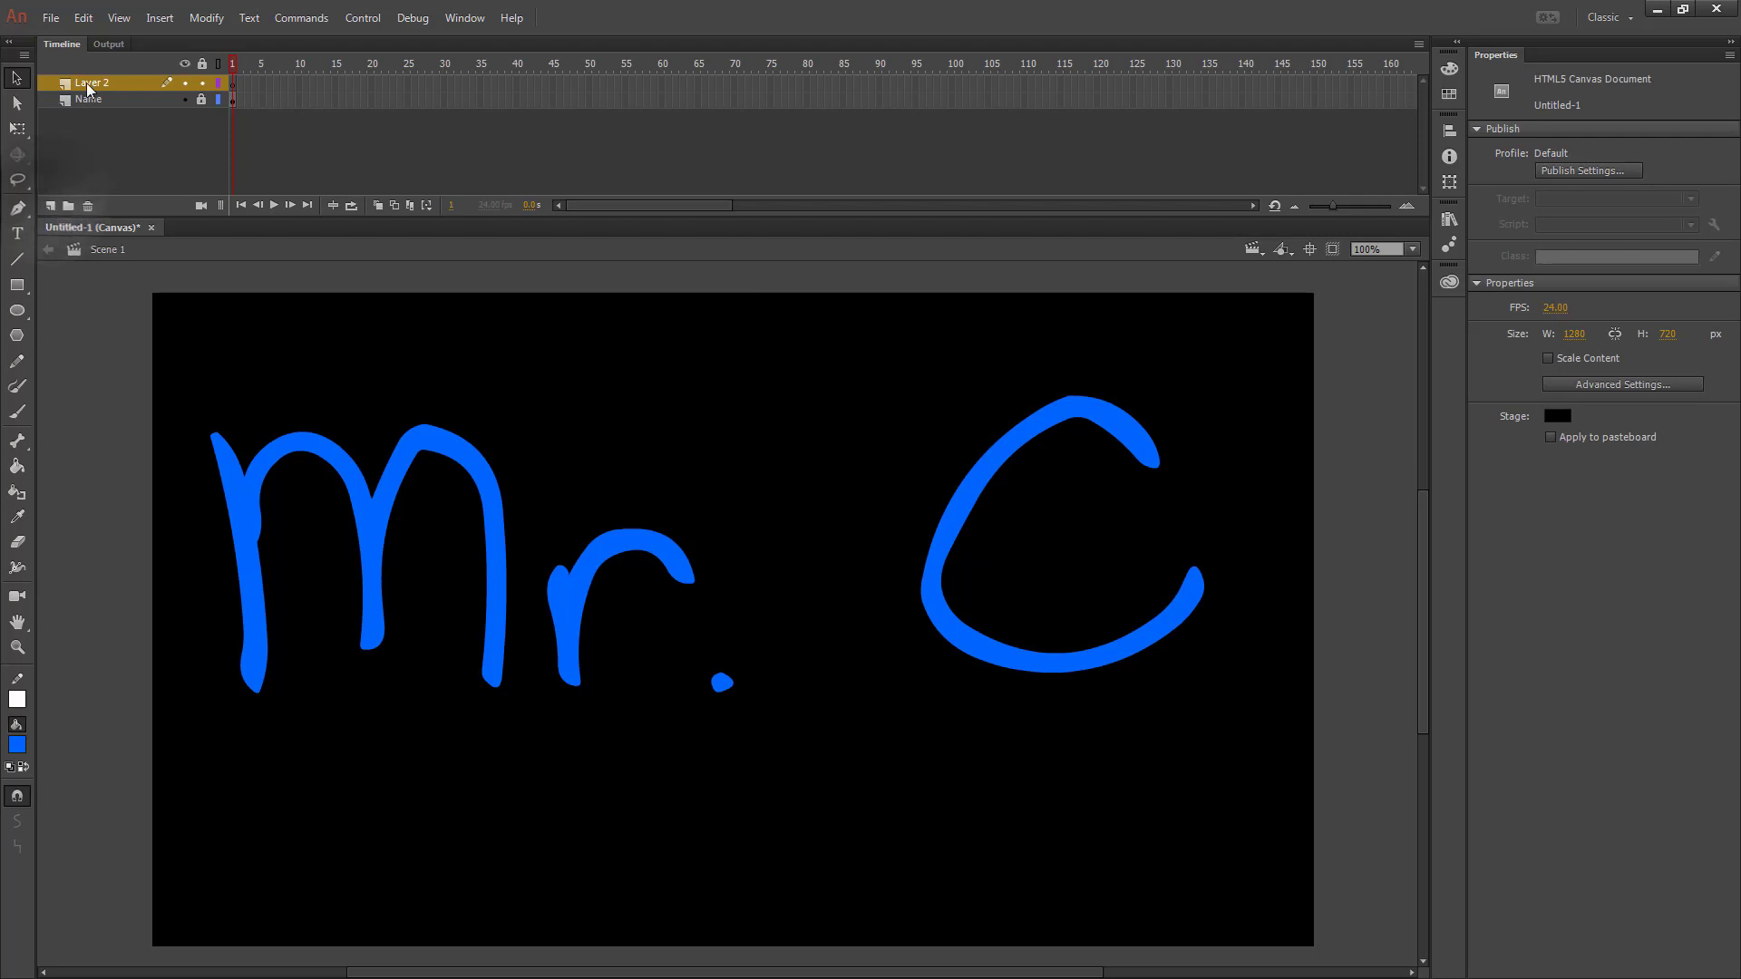
double_click(91, 83)
type("Mask")
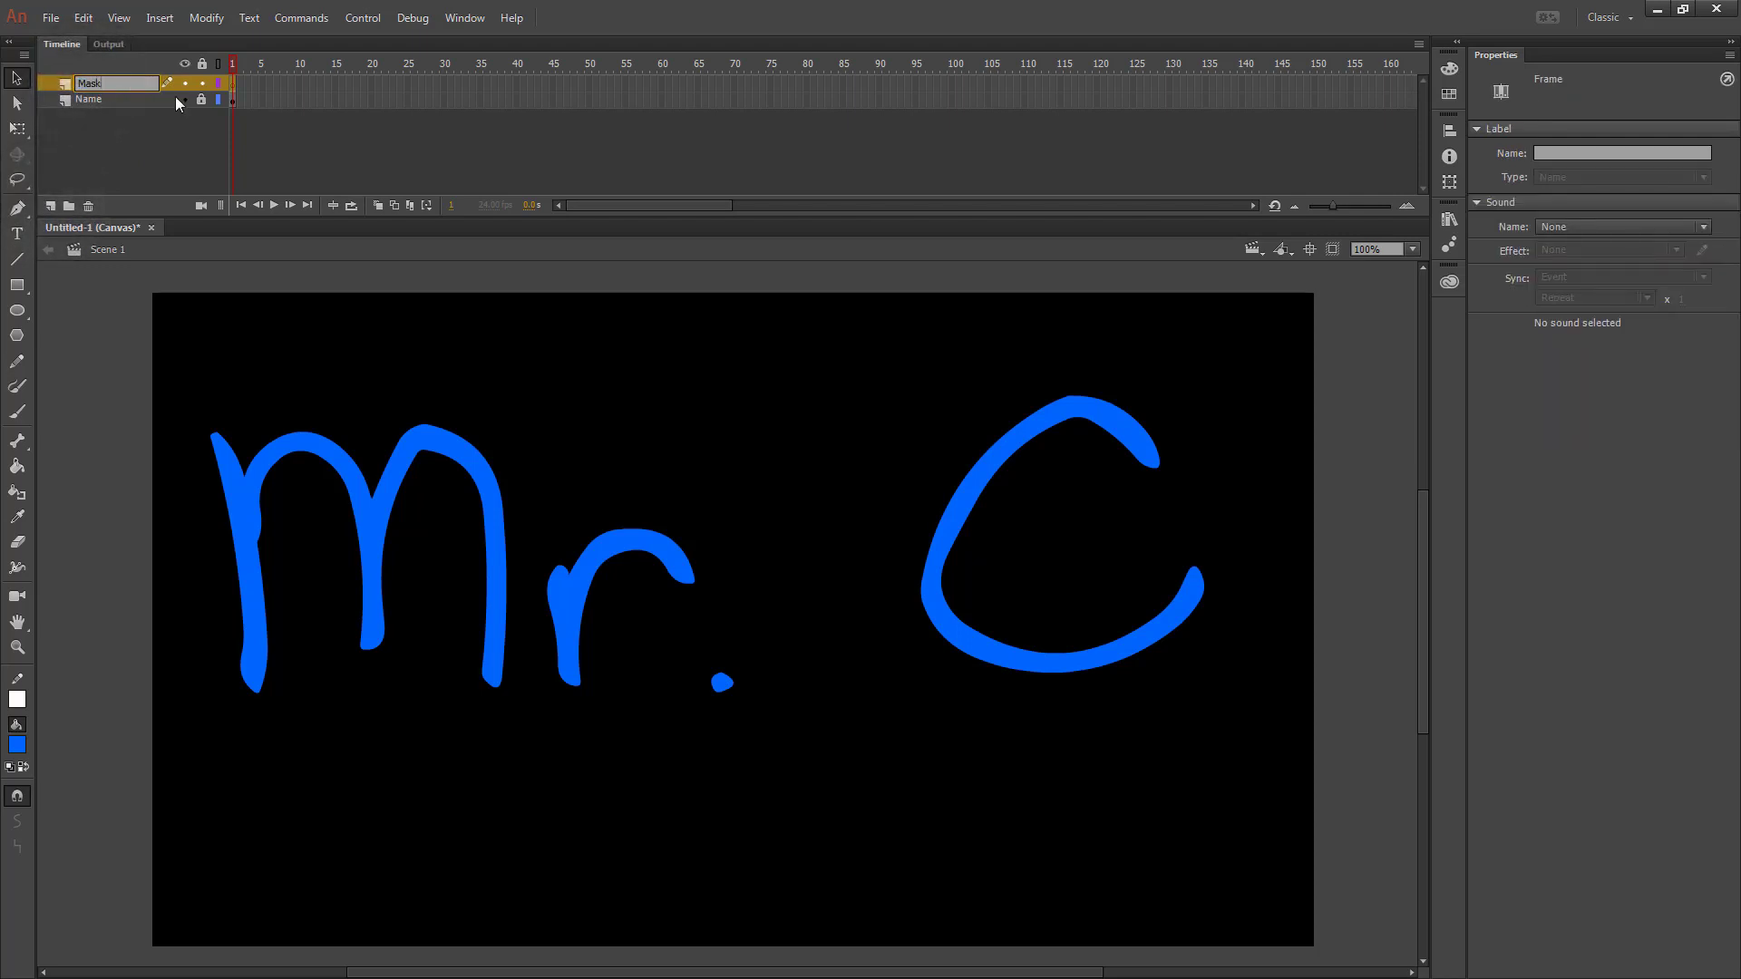
key("Return")
Step: On the Mask layer, paint red brush dabs down the top of the M's first stem, adding a keyframe after each up to frame 4
left_click(16, 411)
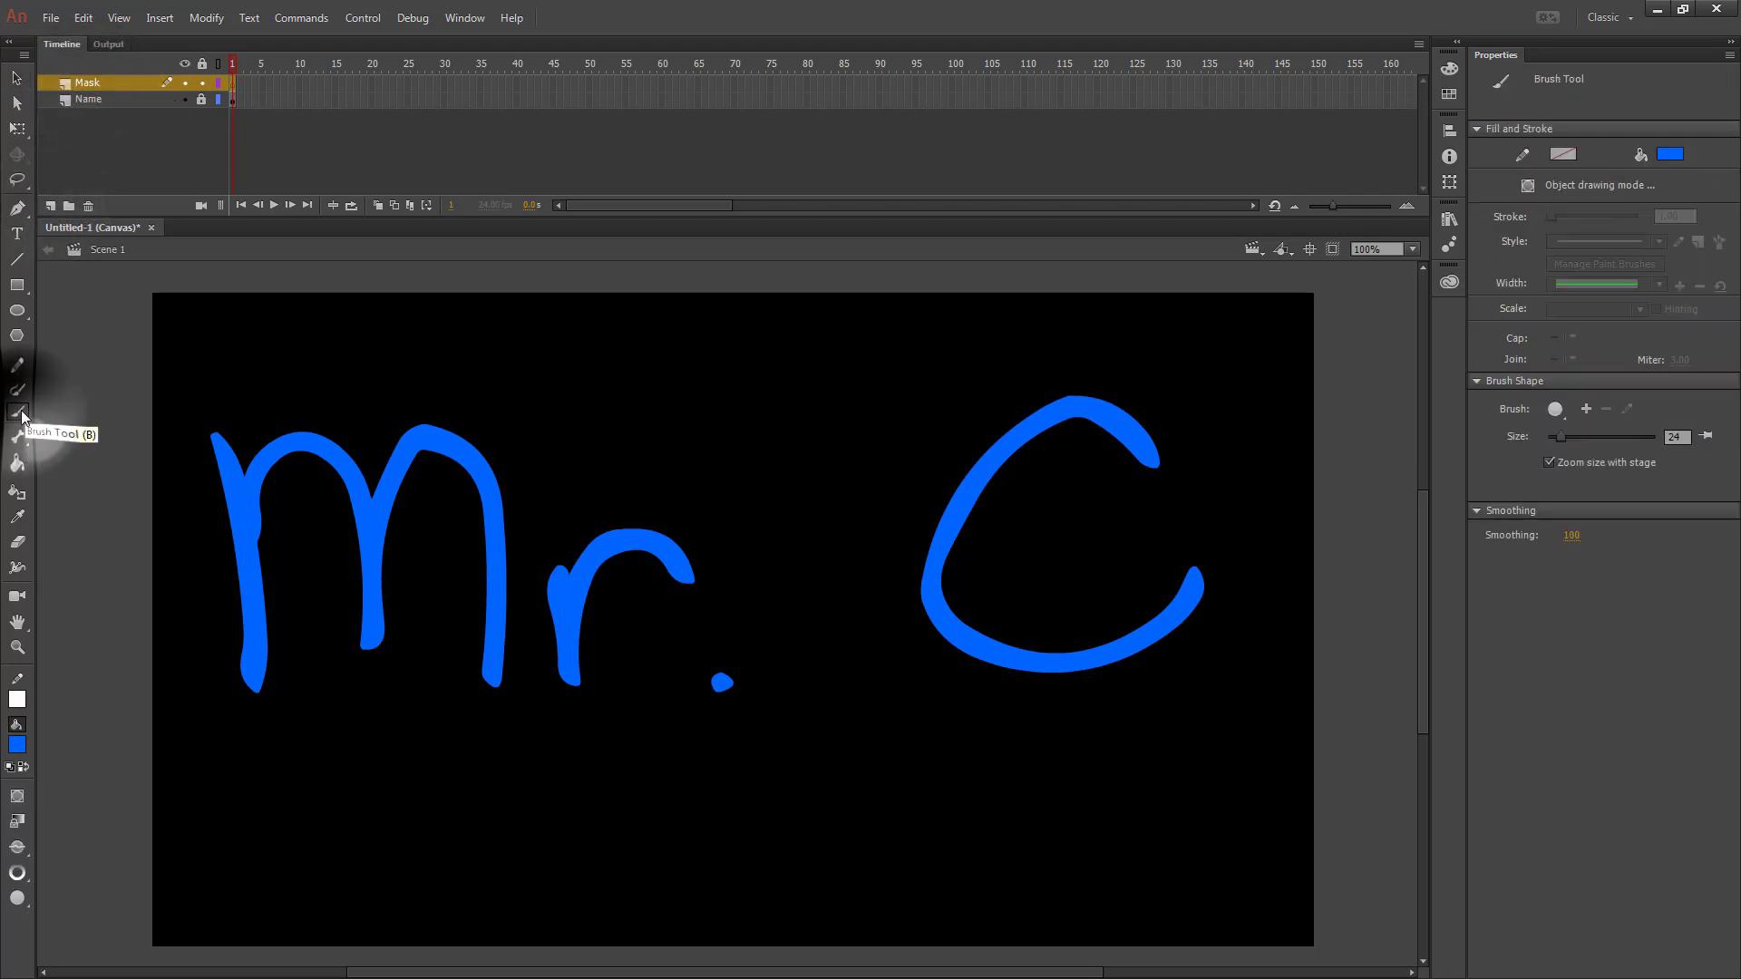
left_click(1669, 156)
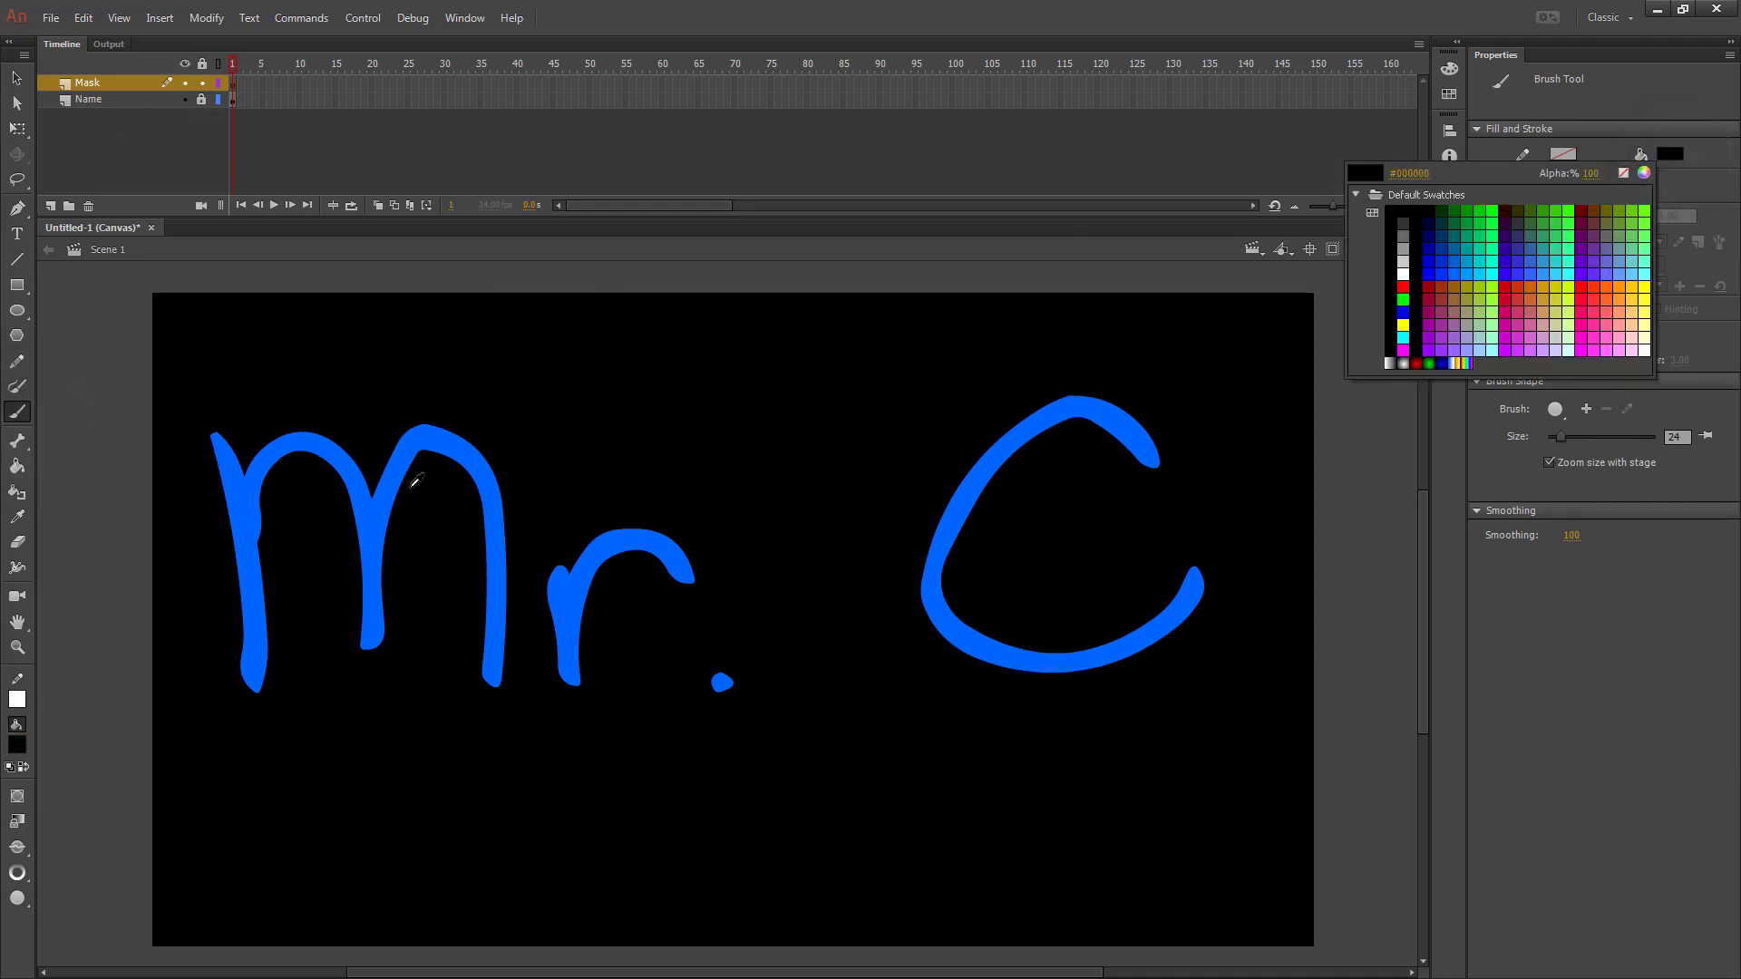
left_click(1406, 286)
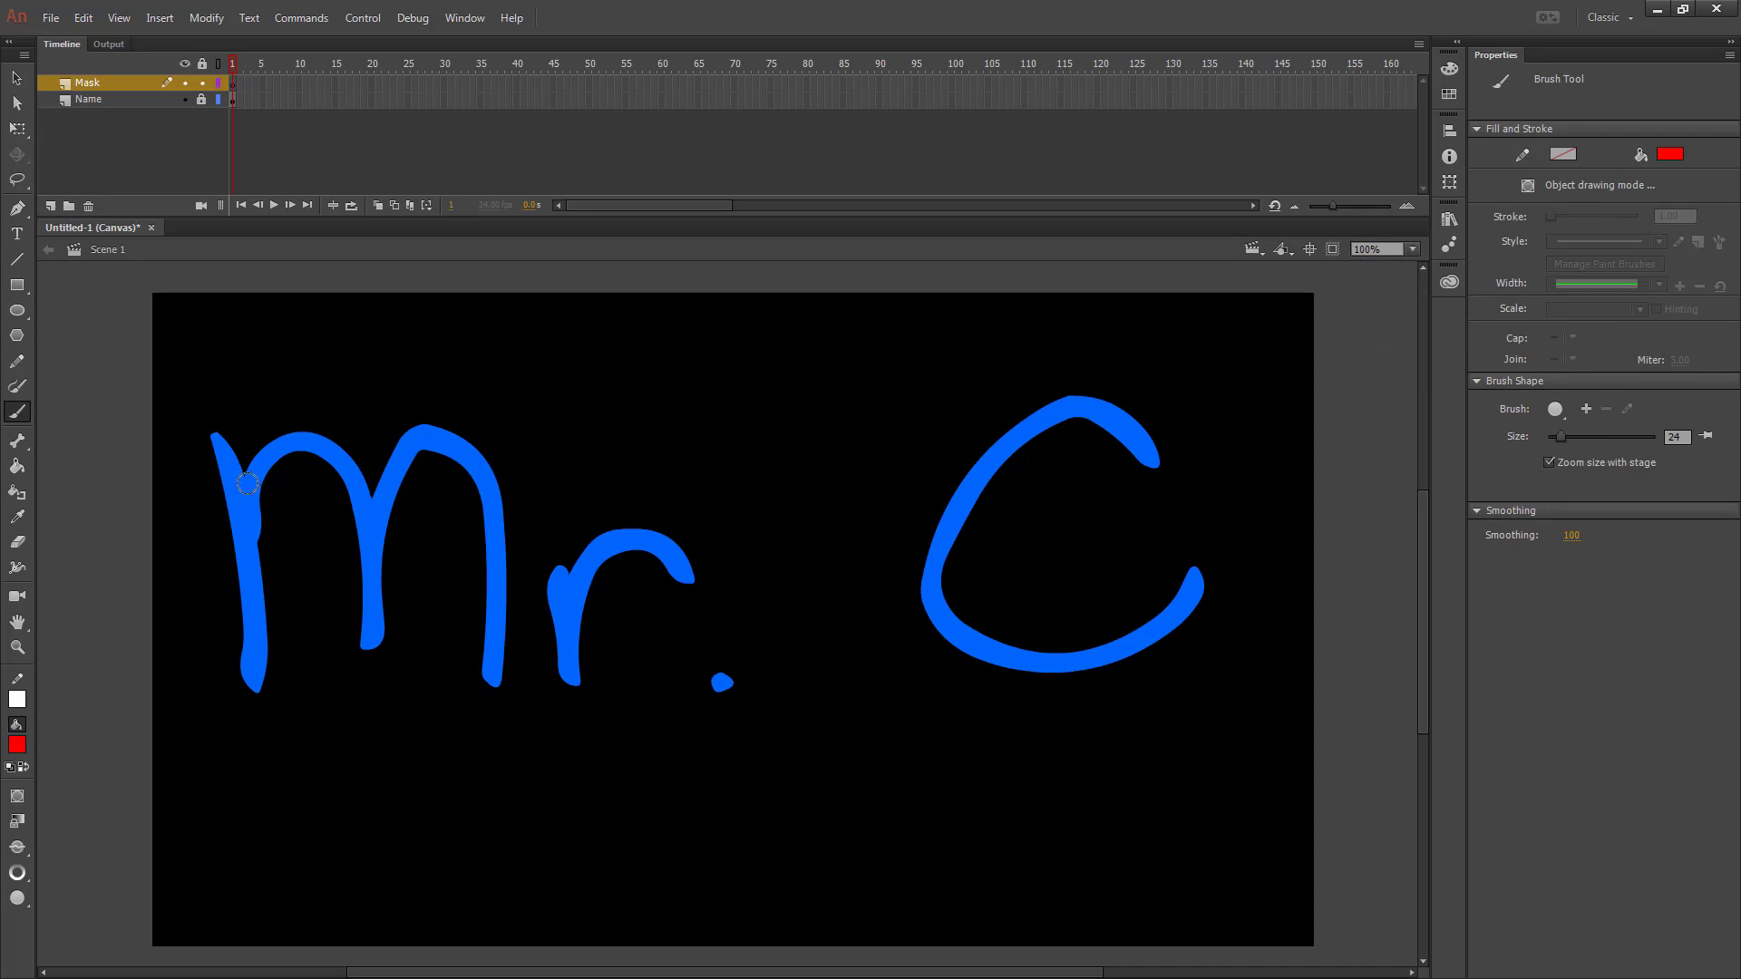
left_click(218, 435)
left_click_drag(215, 444, 231, 447)
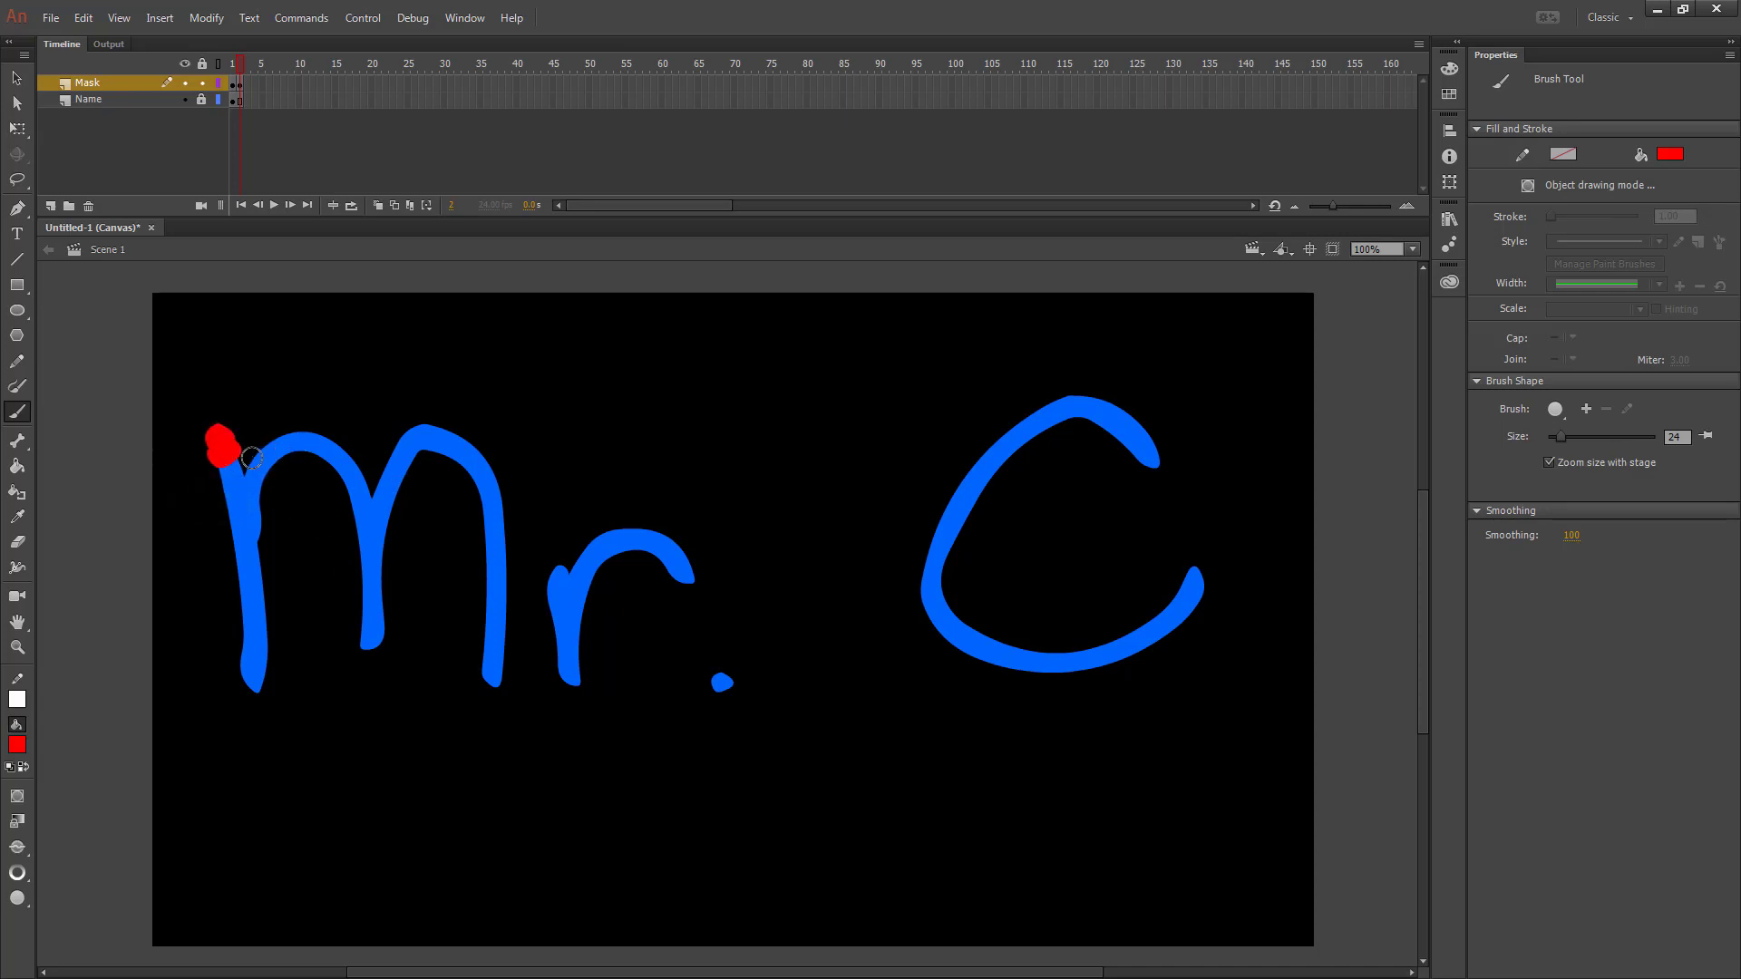
key("F6")
left_click_drag(217, 475, 235, 466)
key("F6")
Step: Draw a straight white guide line along the M's first stem where it meets the arch
left_click(20, 363)
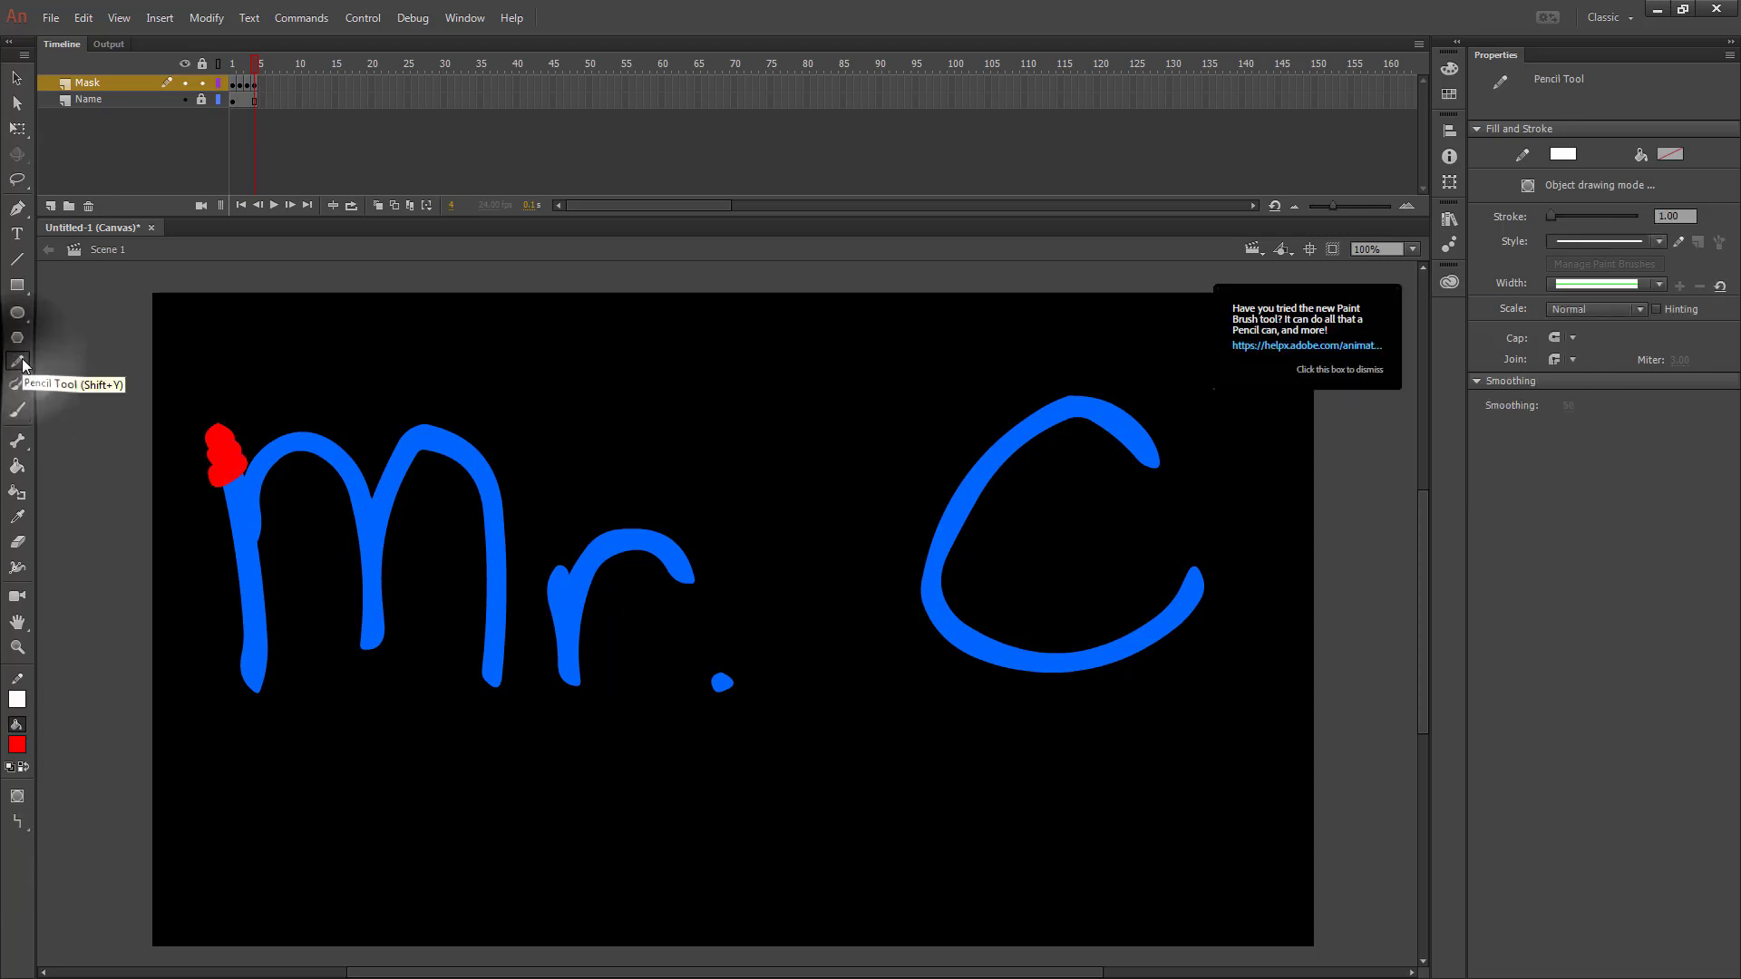
key("n")
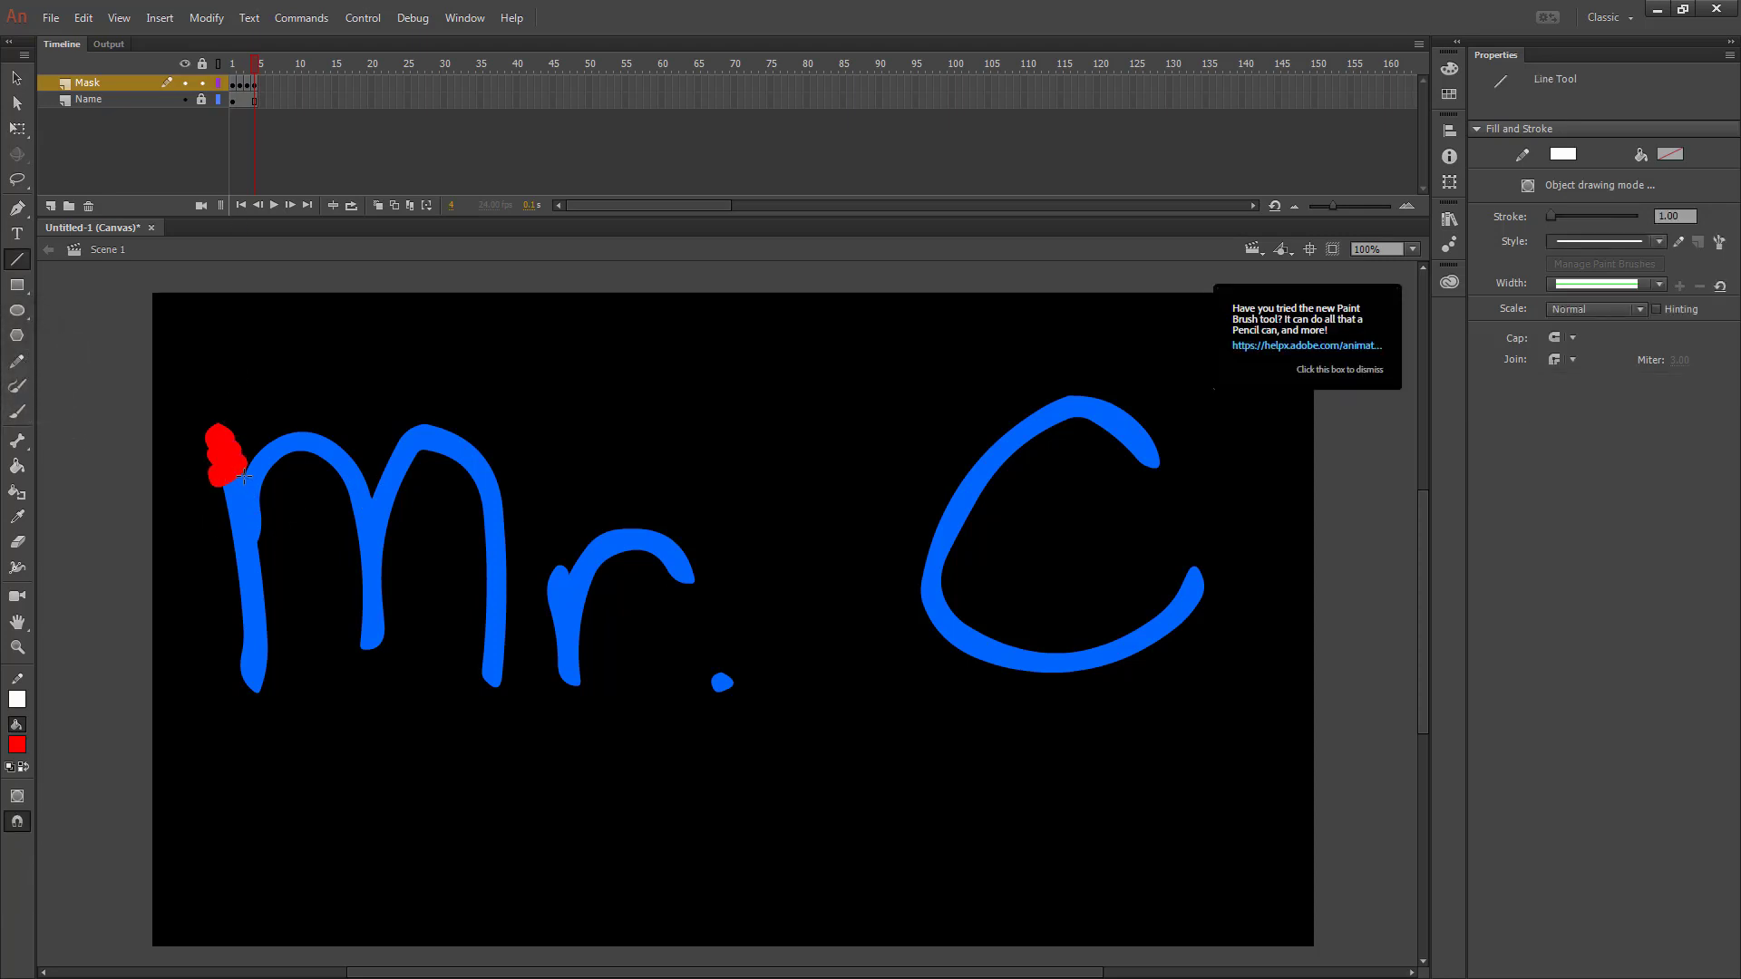
left_click_drag(245, 475, 258, 544)
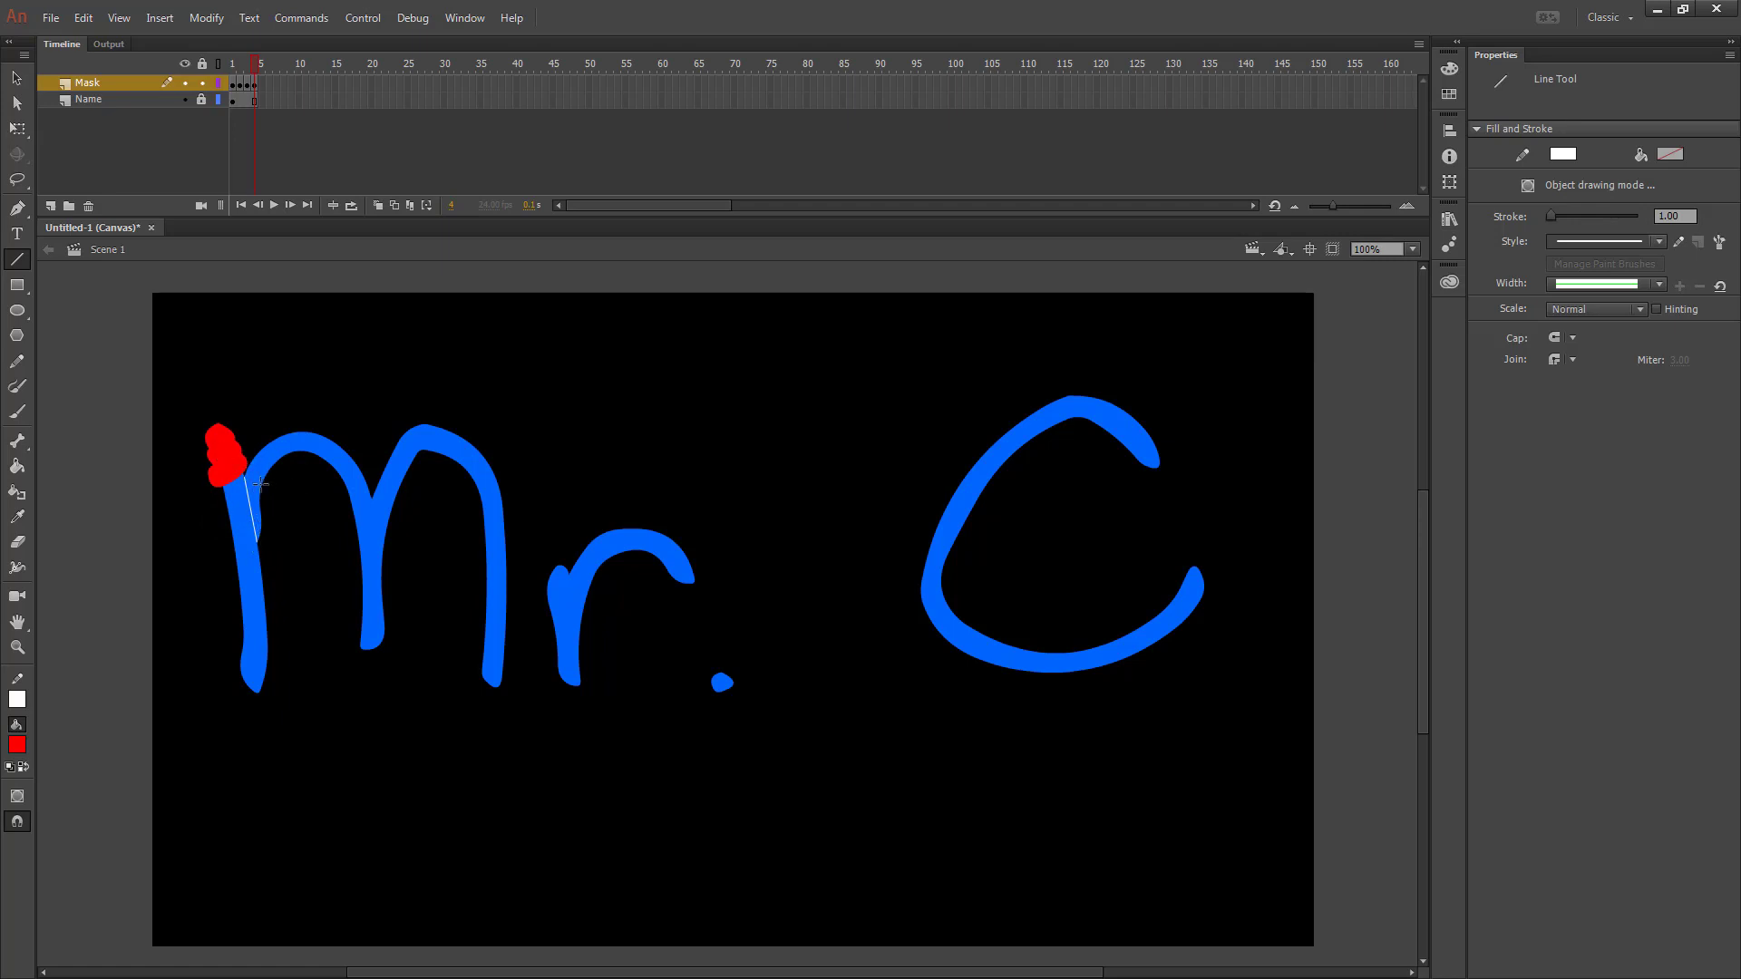
Step: Paint the M's first stem red up to the white guide line, progressing downward keyframe by keyframe from frame 4 to frame 7
left_click(17, 647)
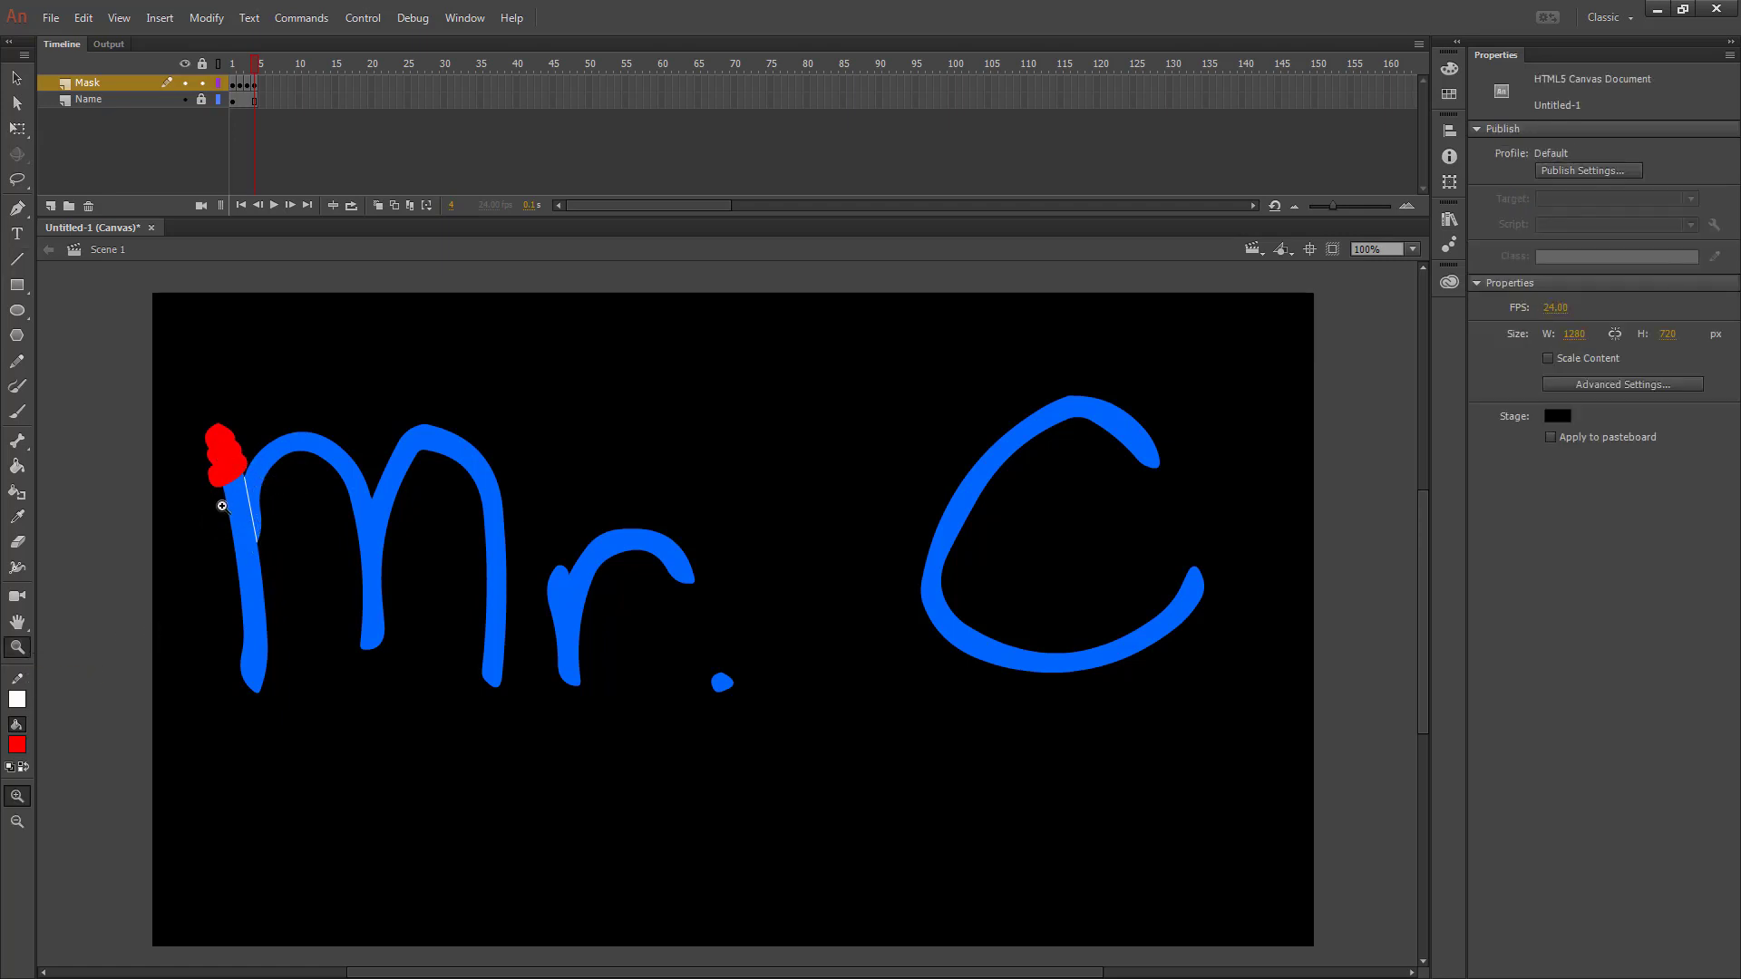
left_click_drag(208, 484, 272, 552)
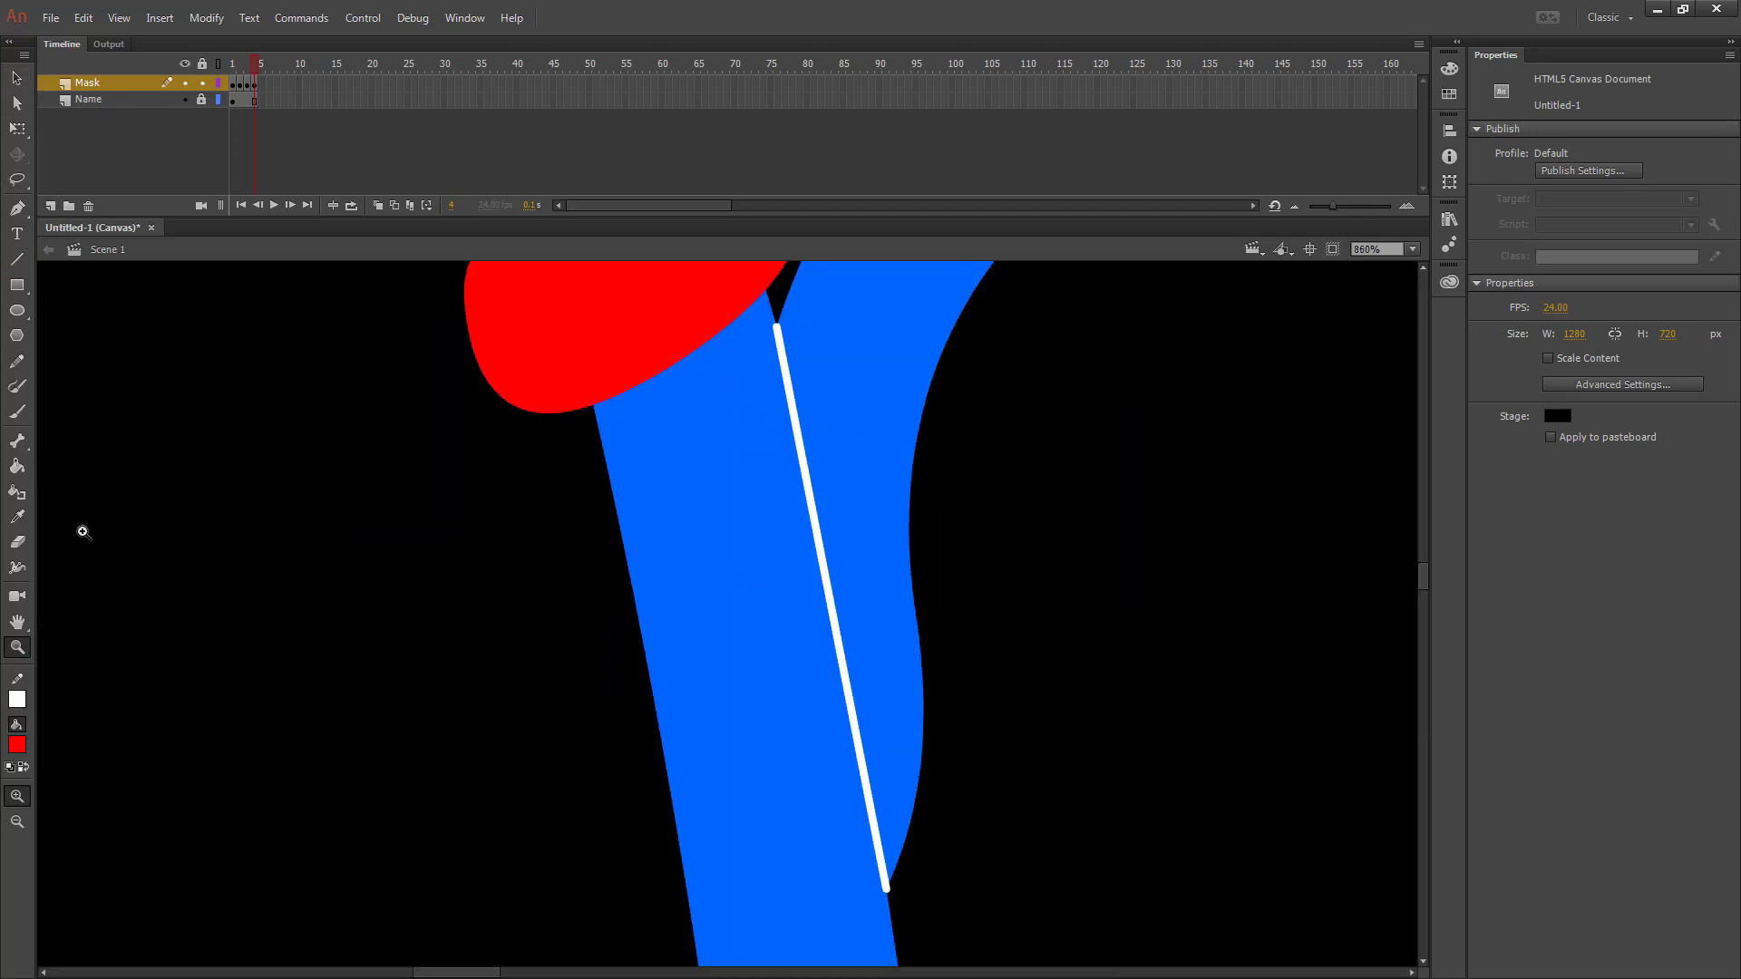
key("b")
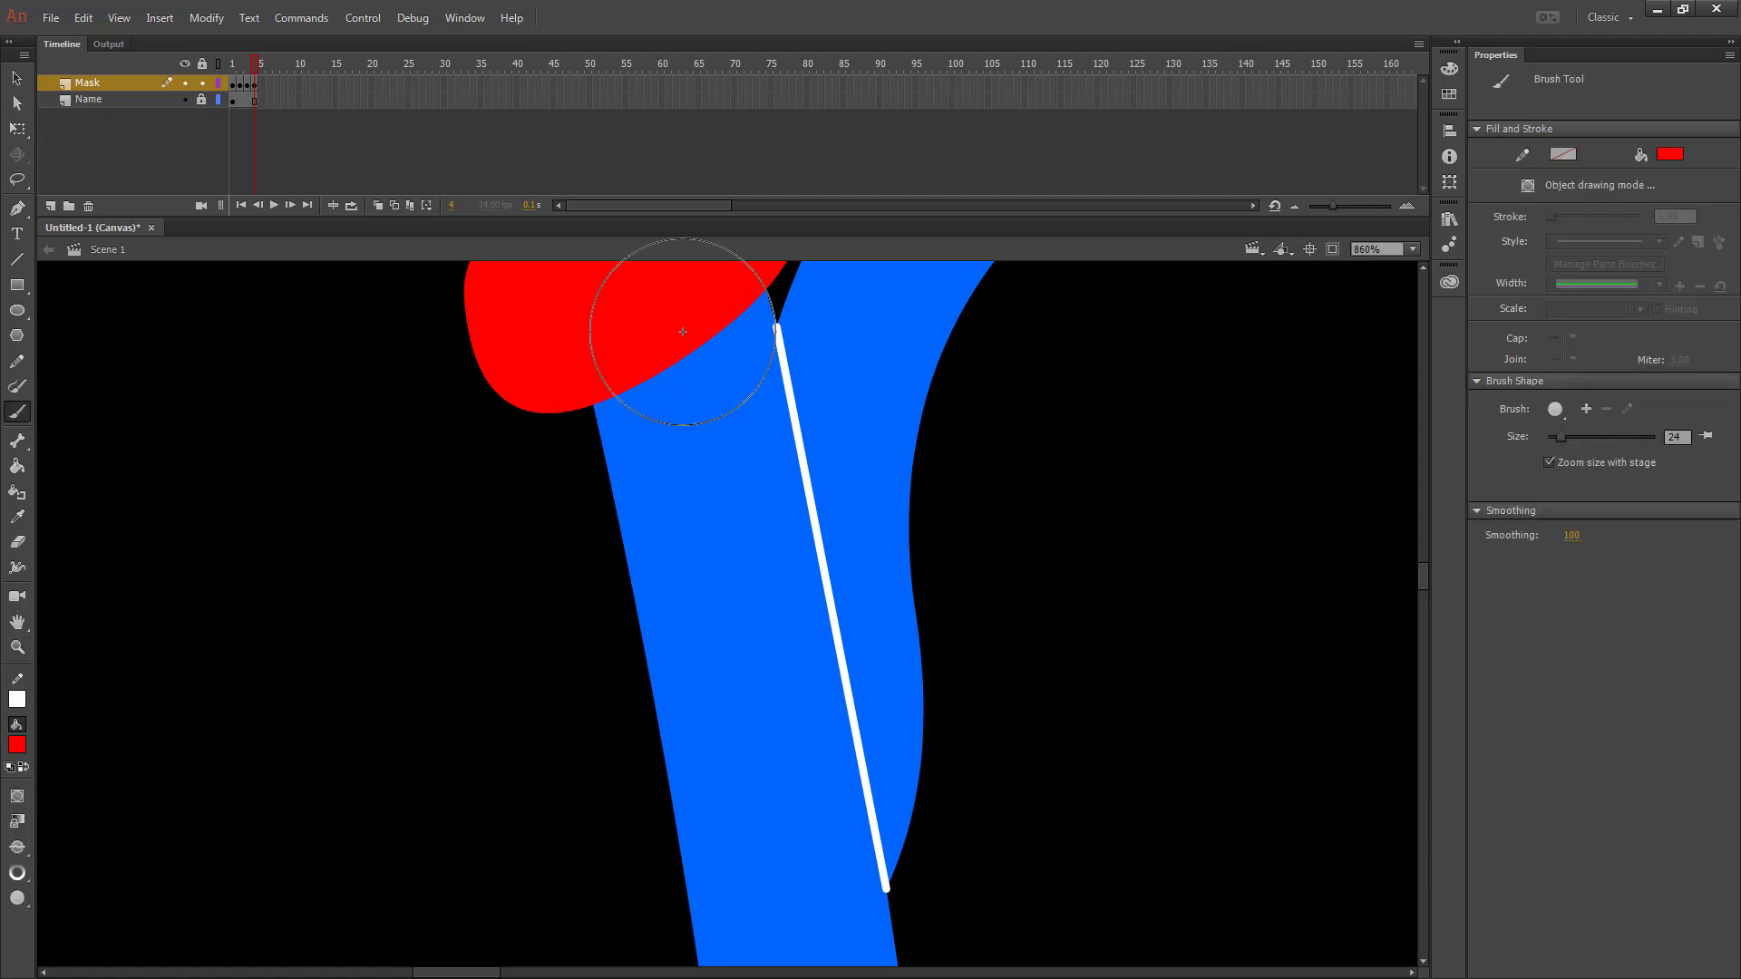
mouse_move(683, 332)
left_mouse_down()
mouse_move(705, 475)
mouse_move(700, 424)
mouse_move(674, 401)
mouse_move(707, 470)
mouse_move(606, 490)
left_mouse_up()
key("F6")
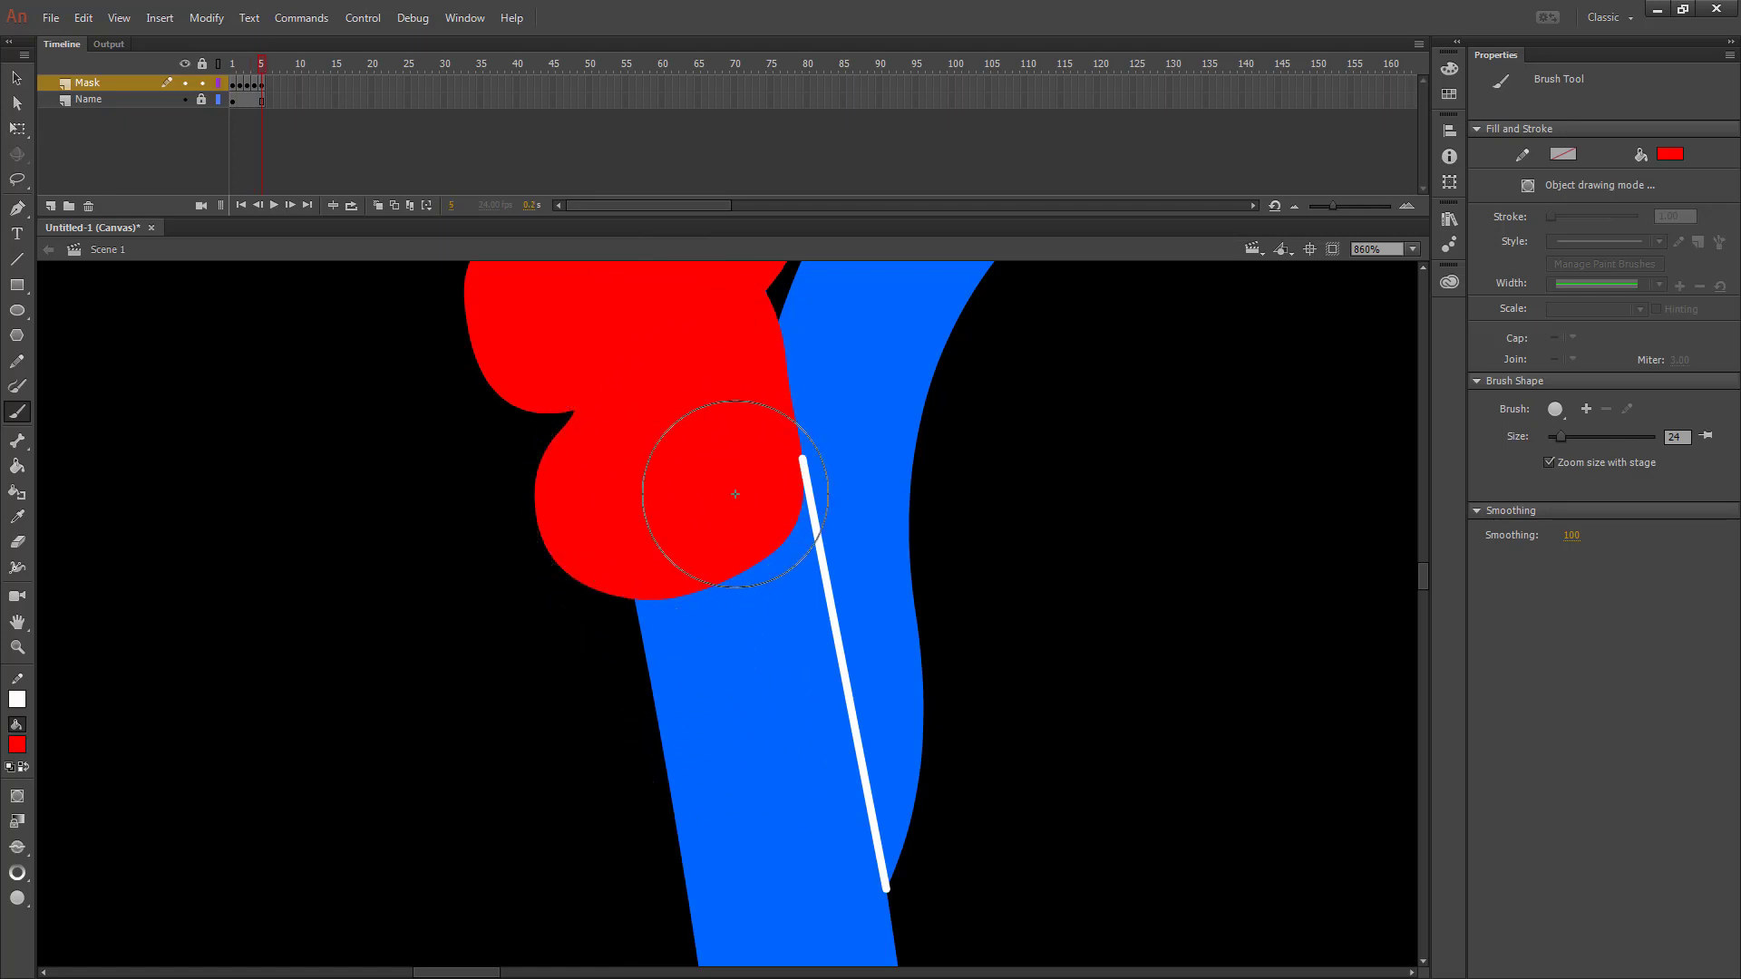
mouse_move(723, 505)
left_mouse_down()
mouse_move(745, 658)
mouse_move(700, 634)
mouse_move(716, 609)
mouse_move(732, 676)
left_mouse_up()
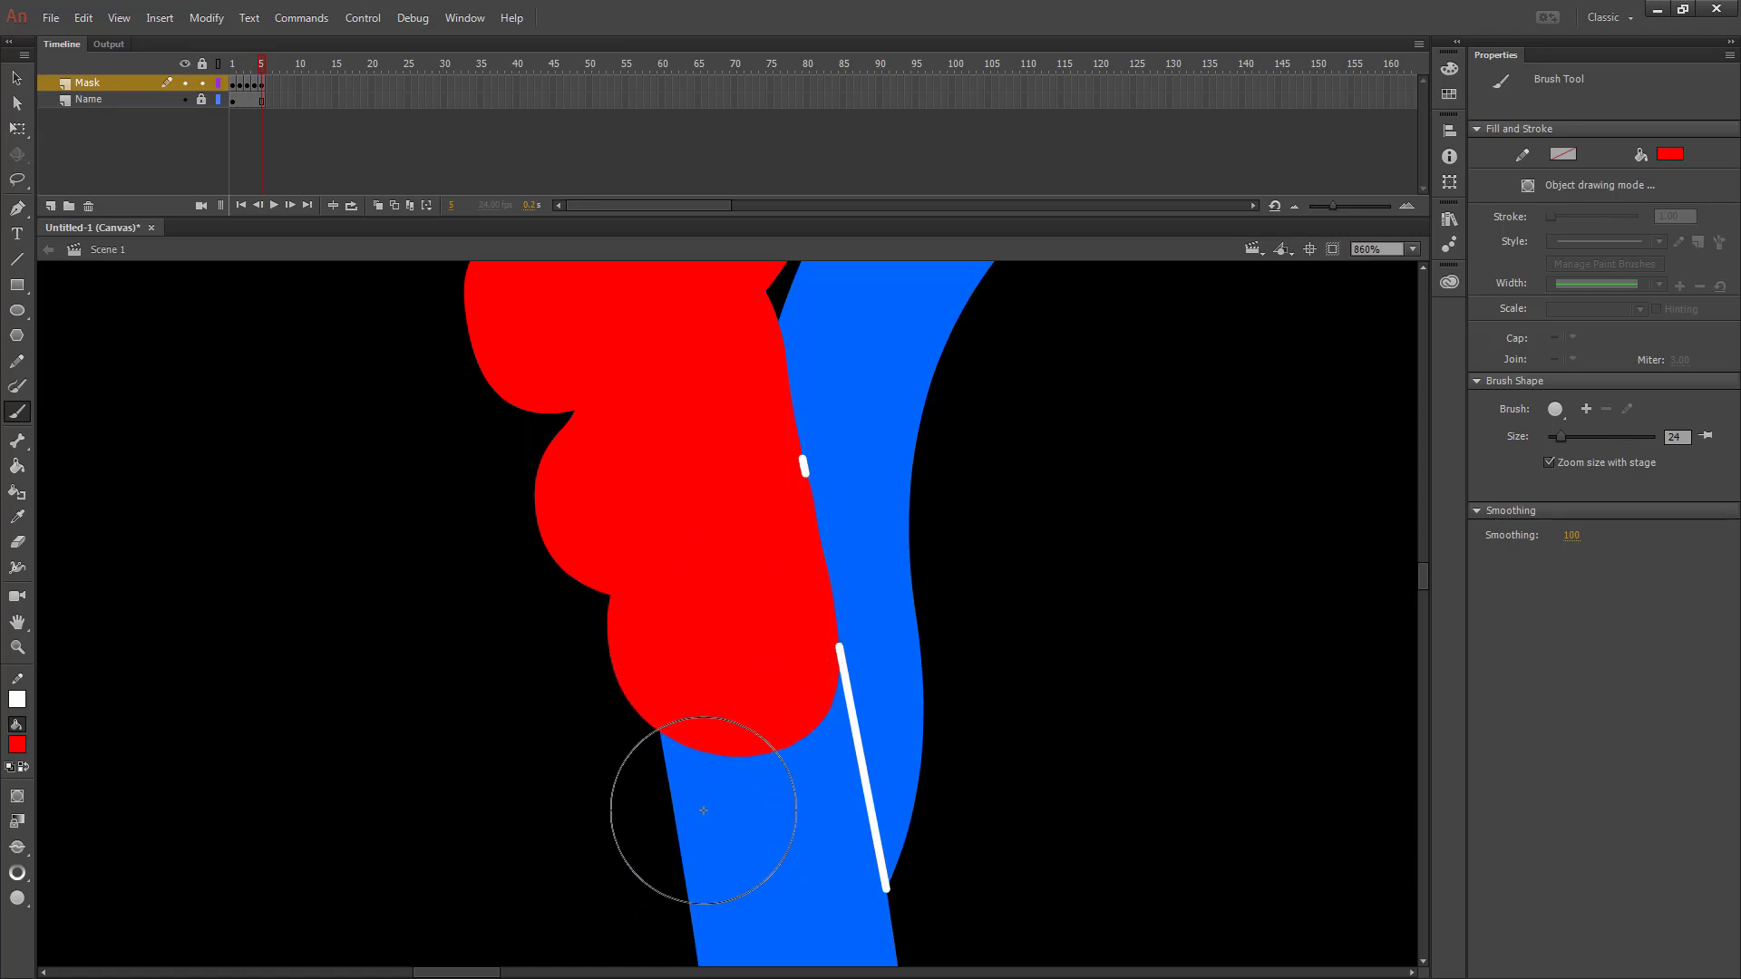
key("F6")
mouse_move(699, 777)
left_mouse_down()
mouse_move(759, 783)
mouse_move(765, 731)
mouse_move(735, 648)
left_mouse_up()
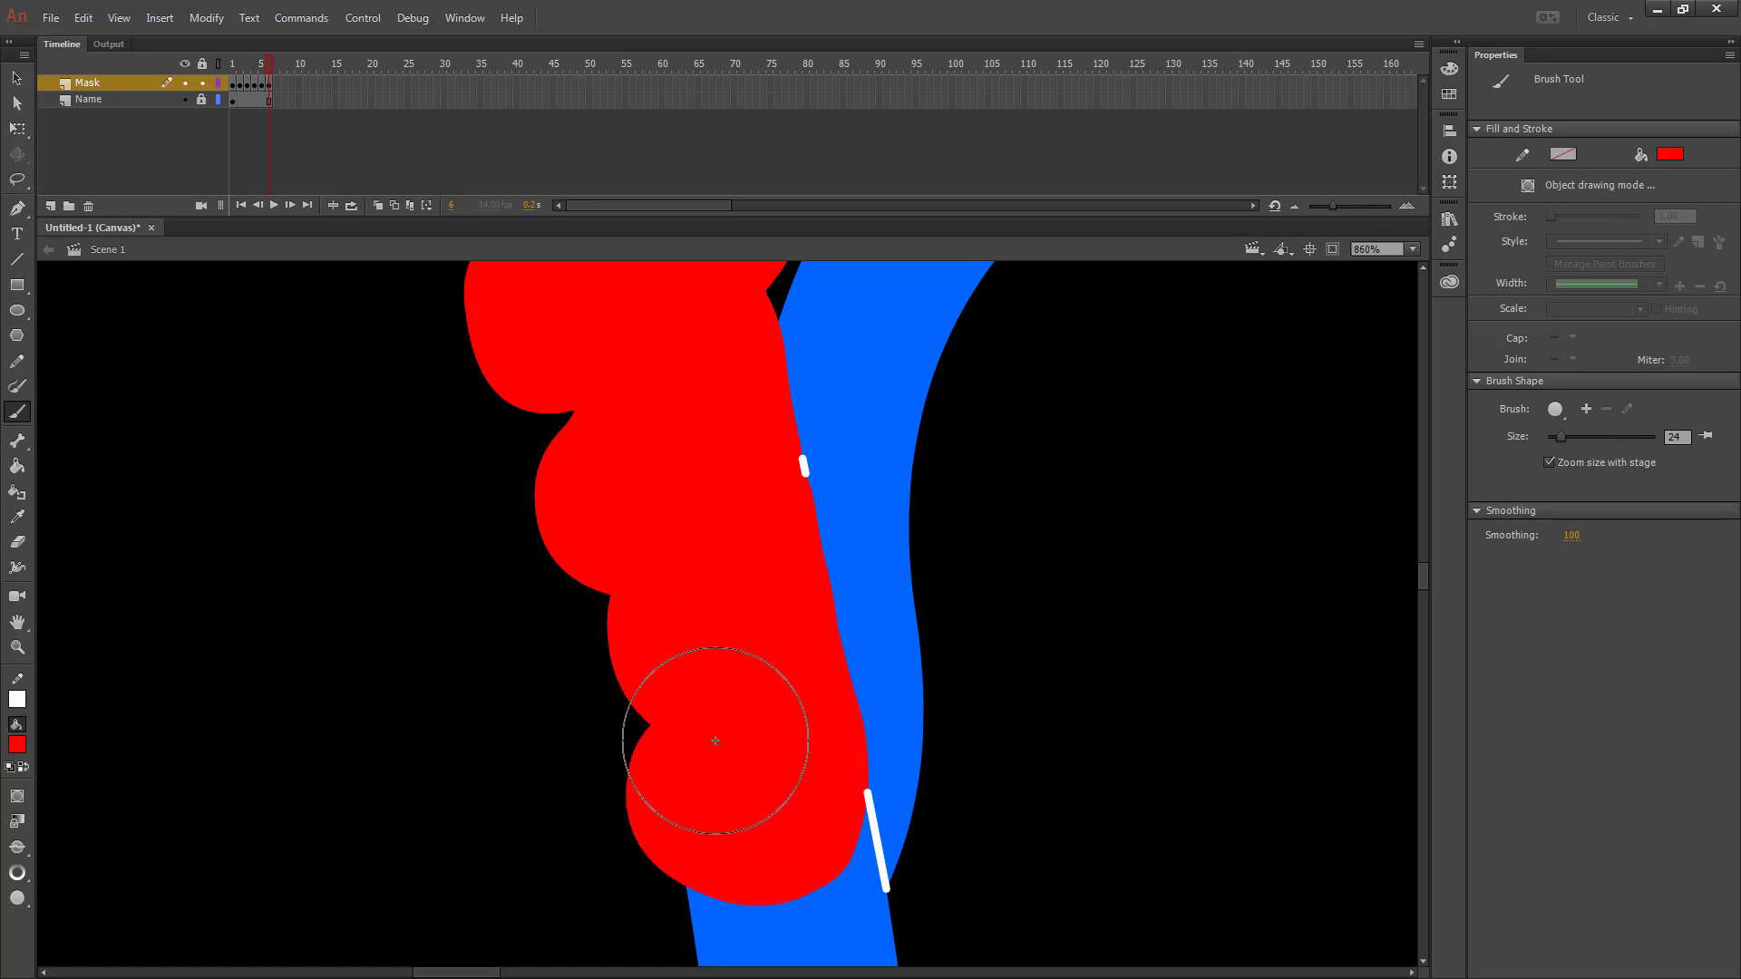
key("F6")
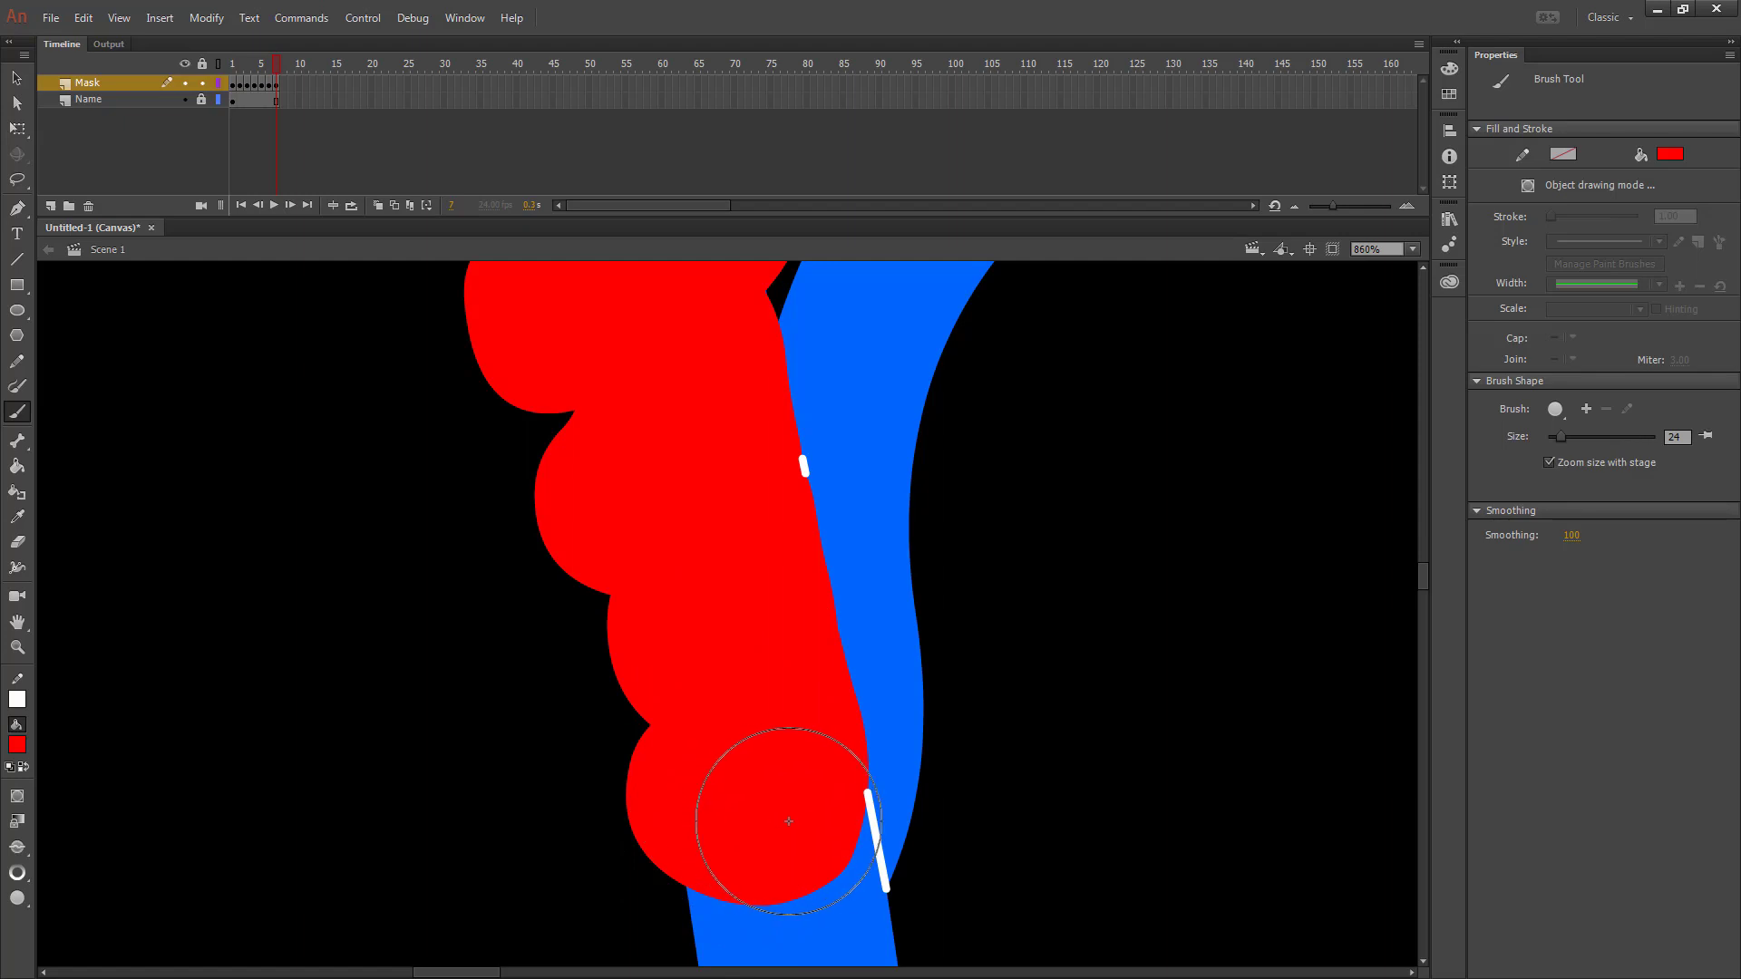
mouse_move(777, 819)
left_mouse_down()
mouse_move(801, 916)
mouse_move(745, 921)
mouse_move(720, 811)
mouse_move(761, 825)
left_mouse_up()
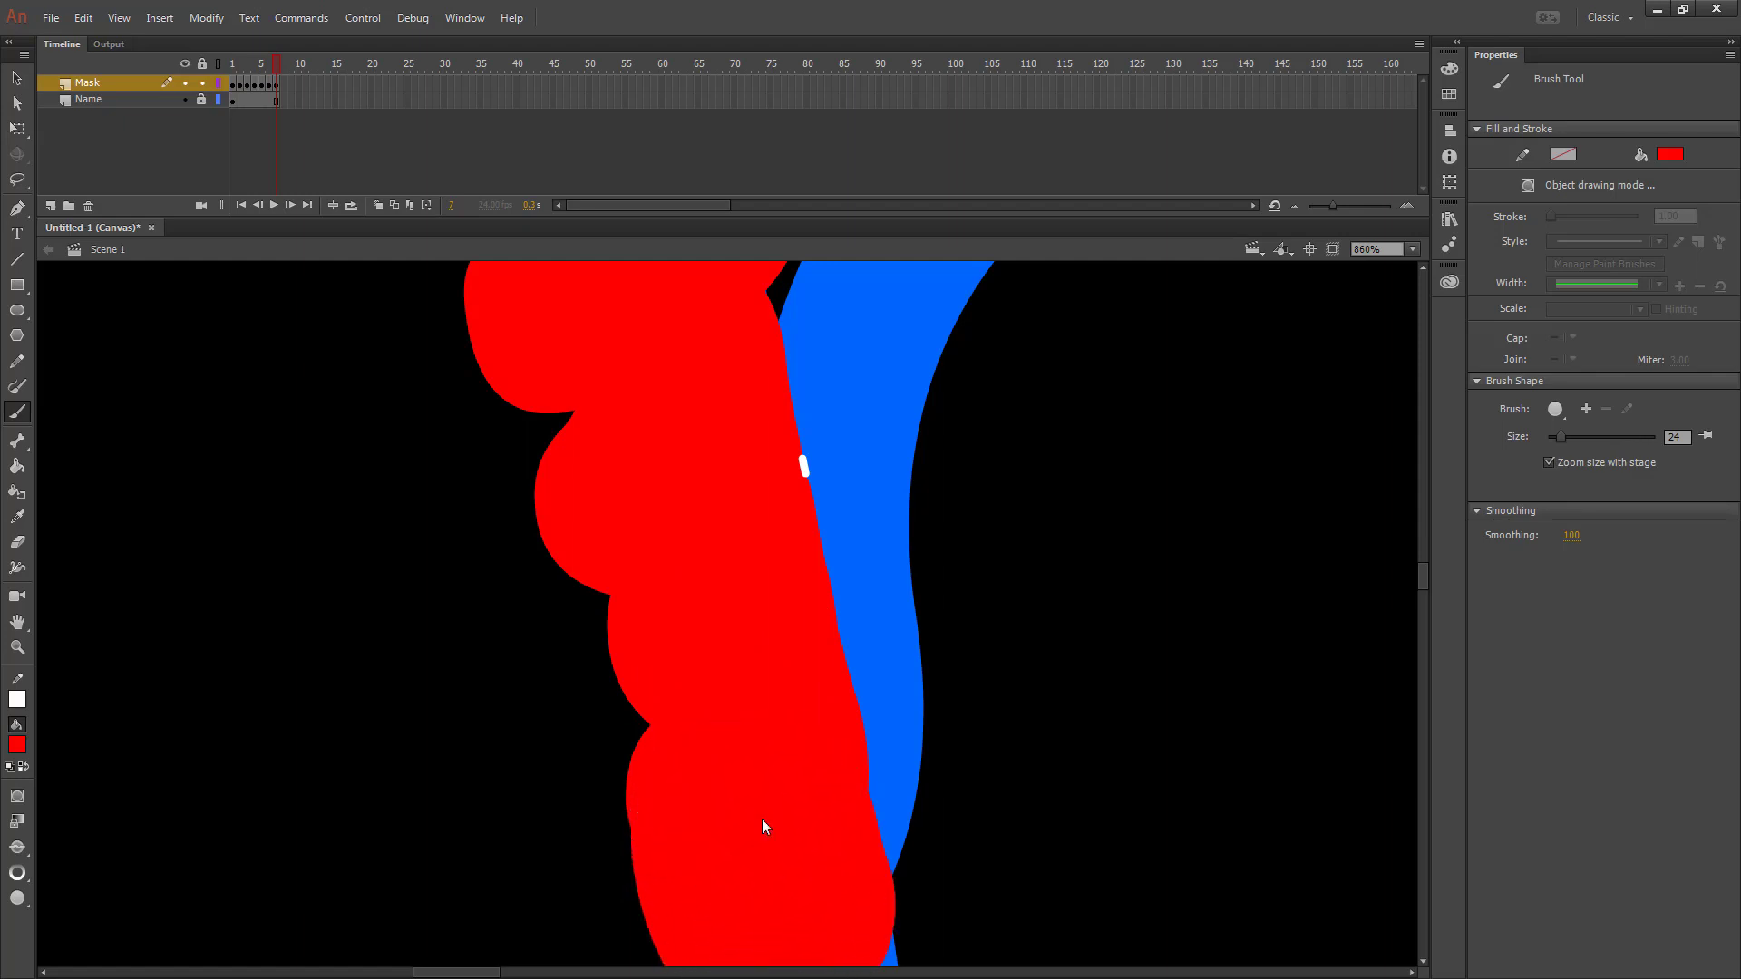
Step: Add a keyframe at frame 8 and delete the leftover piece of white guide line there
scroll(758, 819, "down", 3)
scroll(759, 819, "up", 3)
key("F6")
key("v")
left_click(803, 466)
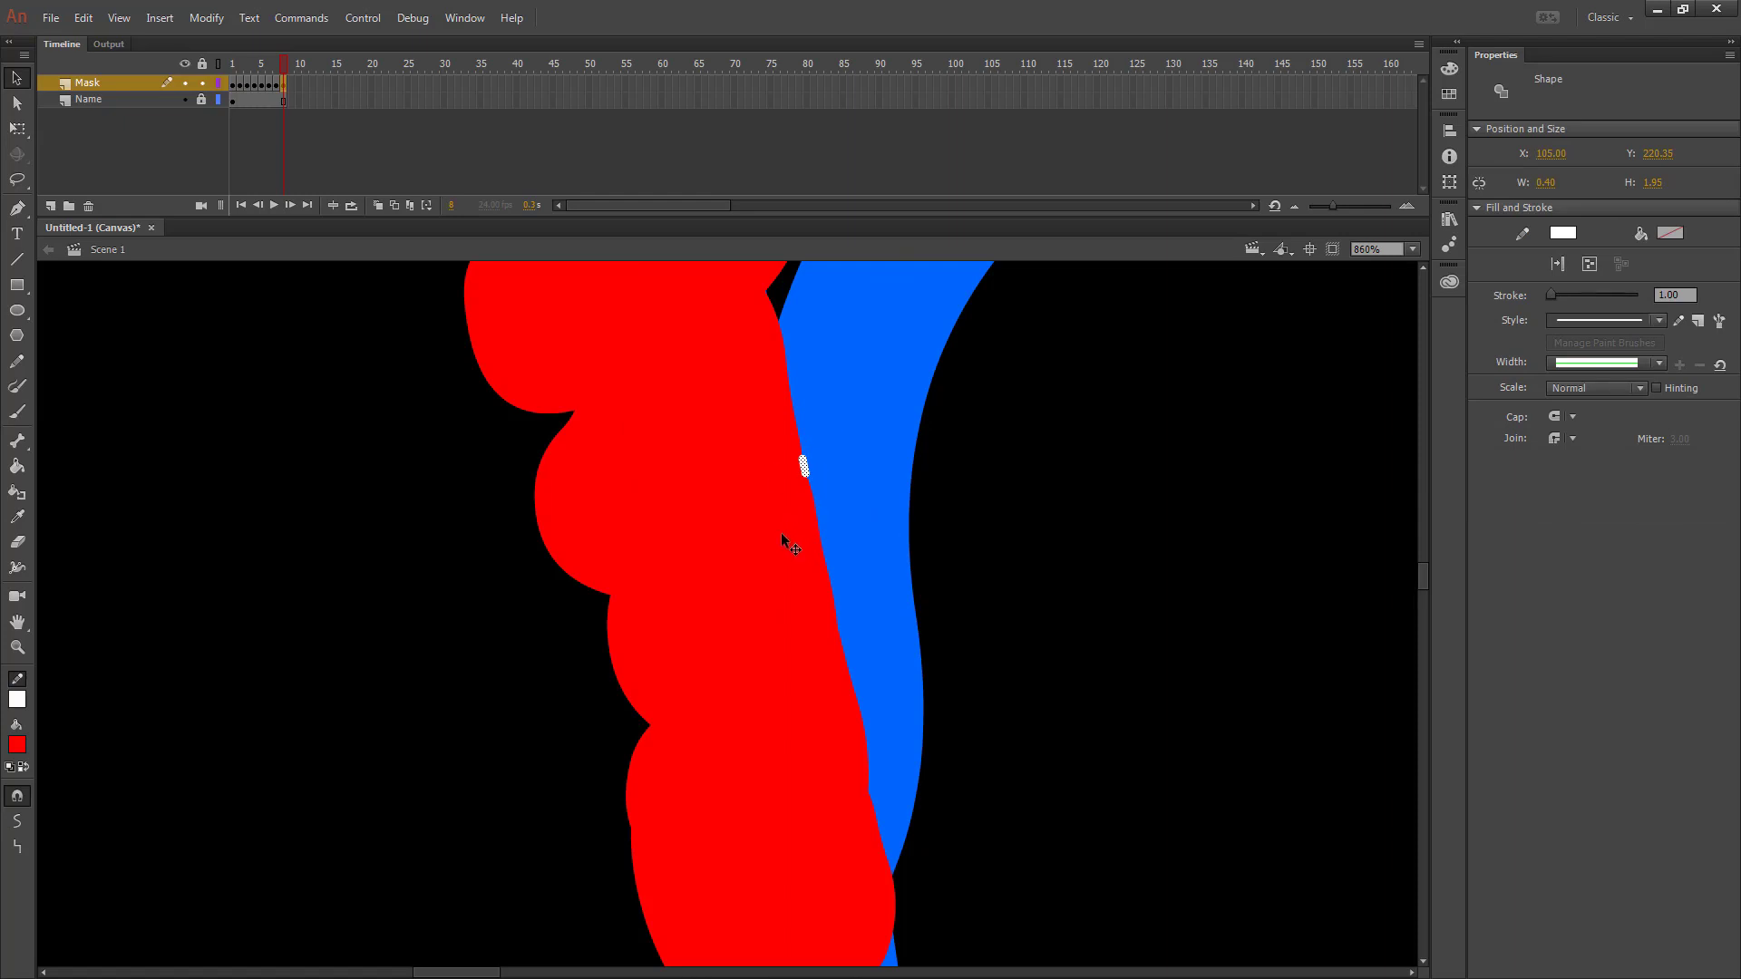
key("Delete")
Step: Brush red over the rest of the M's first stem in stages, adding a keyframe for each stage through frame 16
scroll(775, 520, "down", 5)
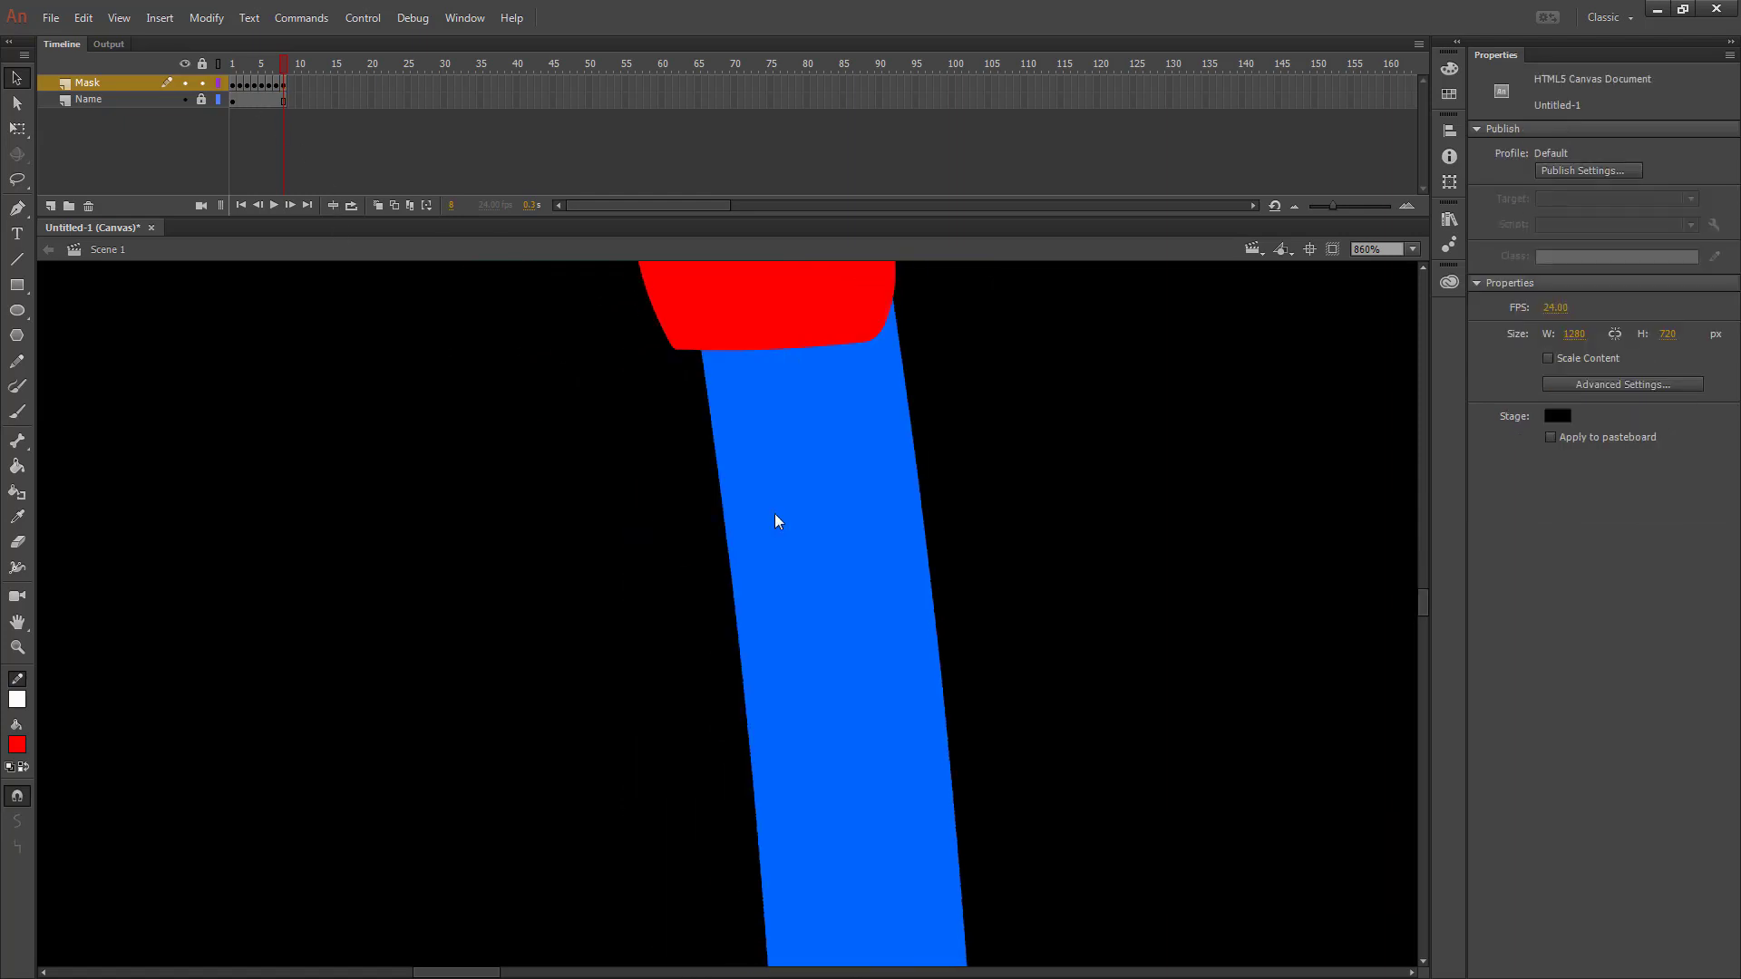
left_click(1412, 250)
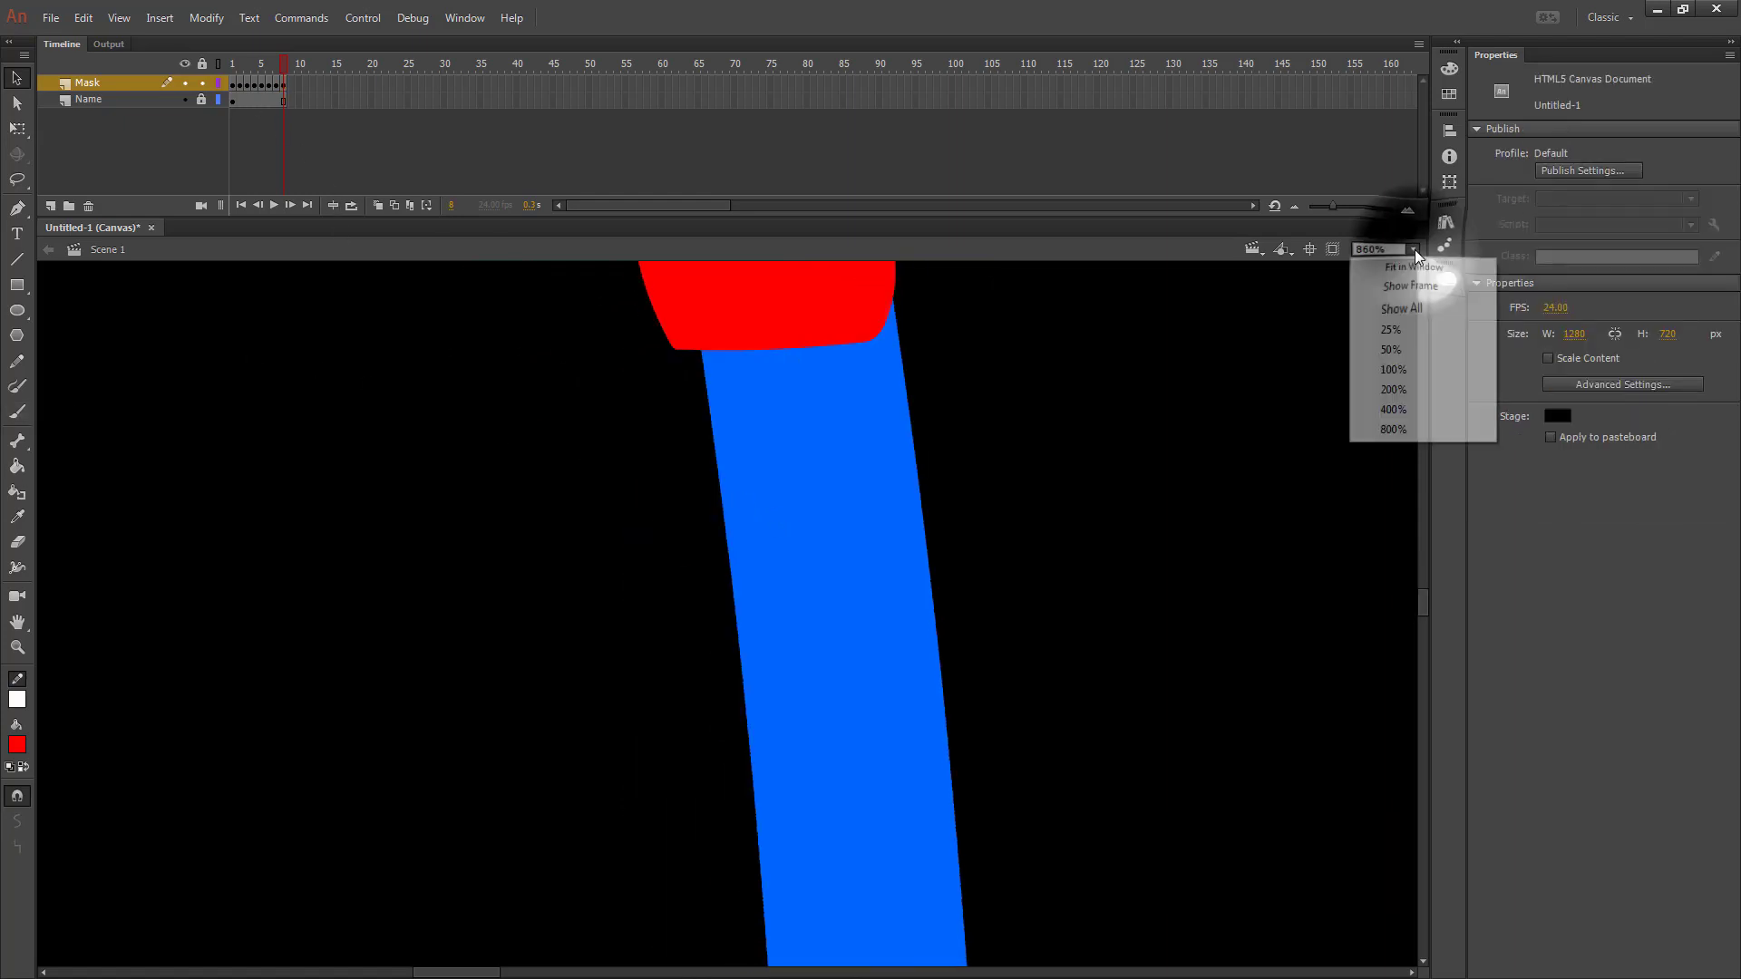
left_click(1419, 392)
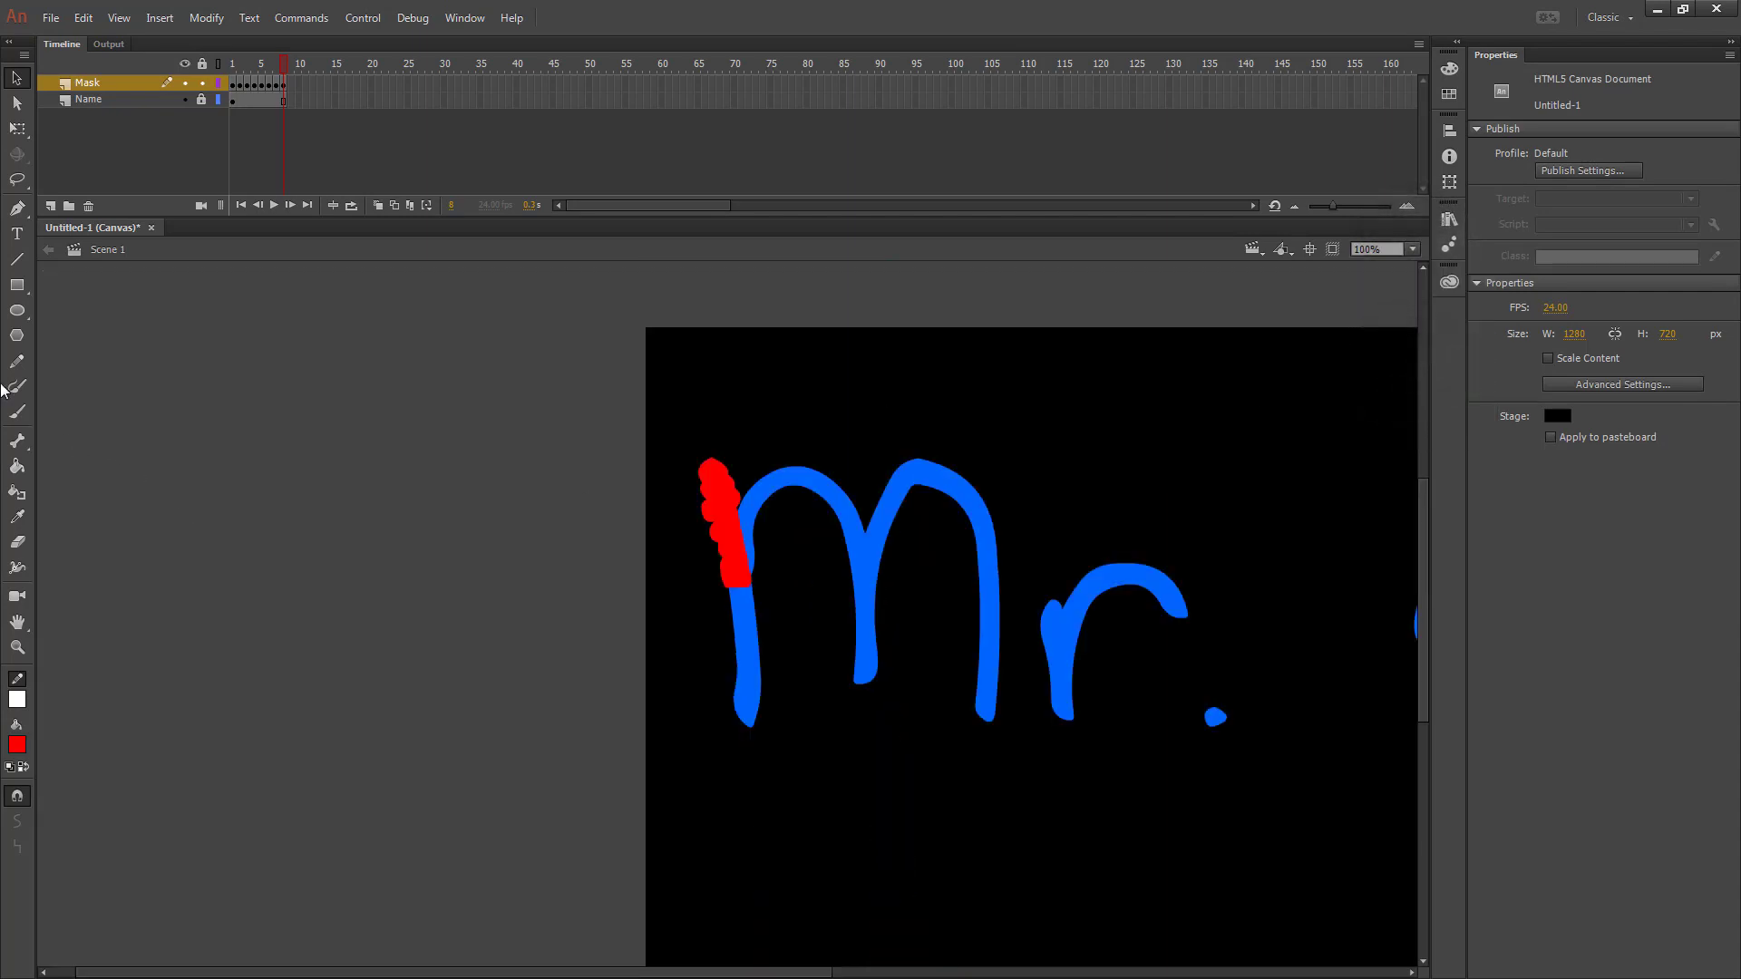
left_click(16, 411)
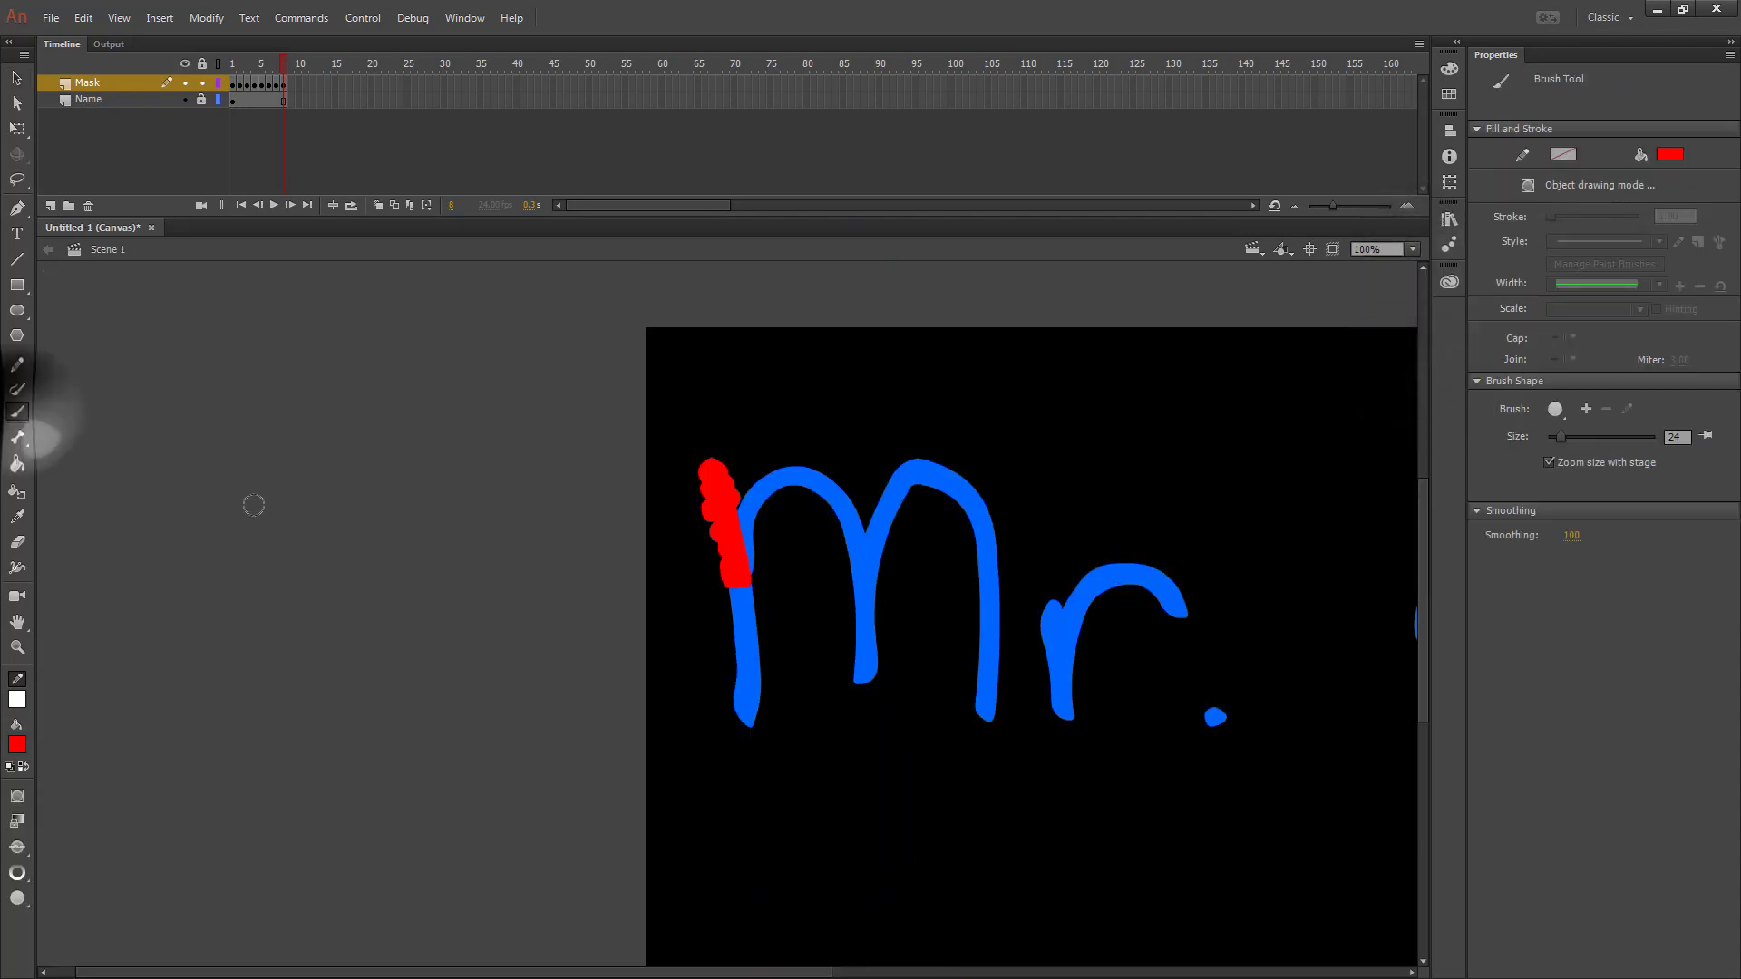
mouse_move(730, 588)
left_mouse_down()
mouse_move(755, 617)
mouse_move(767, 657)
mouse_move(758, 710)
mouse_move(727, 670)
mouse_move(769, 661)
mouse_move(771, 692)
mouse_move(728, 683)
mouse_move(769, 679)
mouse_move(745, 721)
mouse_move(728, 705)
mouse_move(768, 699)
mouse_move(753, 731)
left_mouse_up()
key("F6")
key("F6")
key("F6")
key("F6")
key("F6")
key("F6")
key("F6")
key("F6")
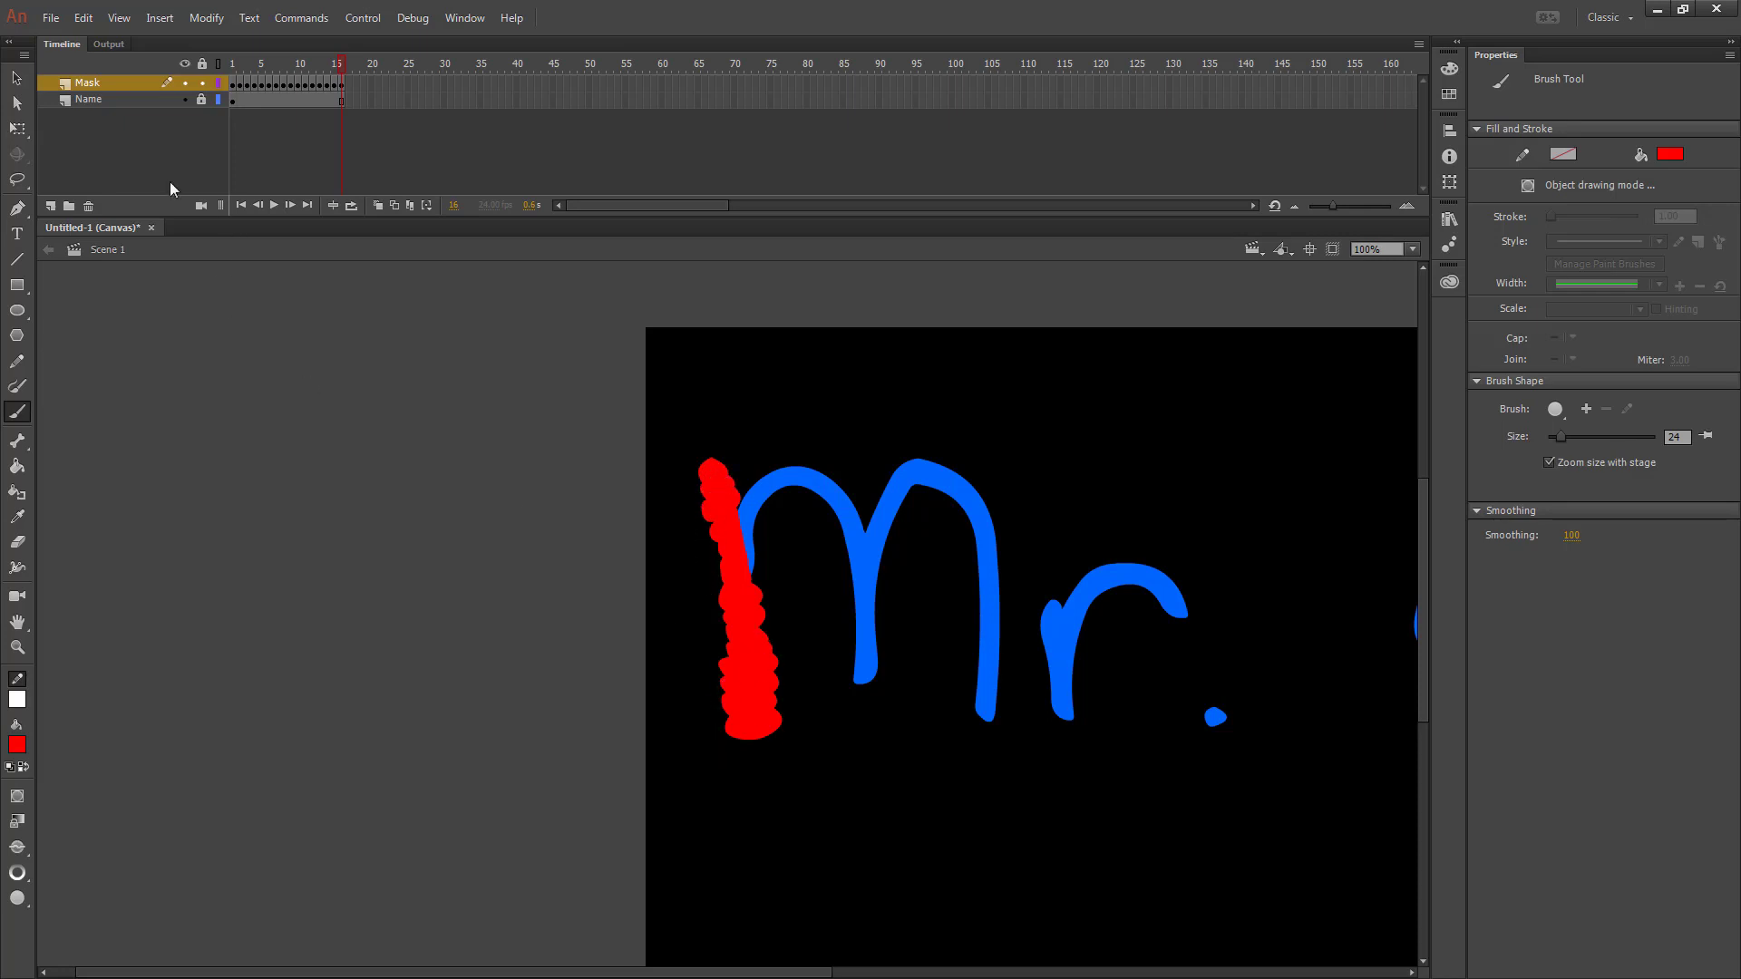
Step: Preview the reveal by turning the Mask layer into a mask, then restore it to a normal, unlocked layer
right_click(94, 87)
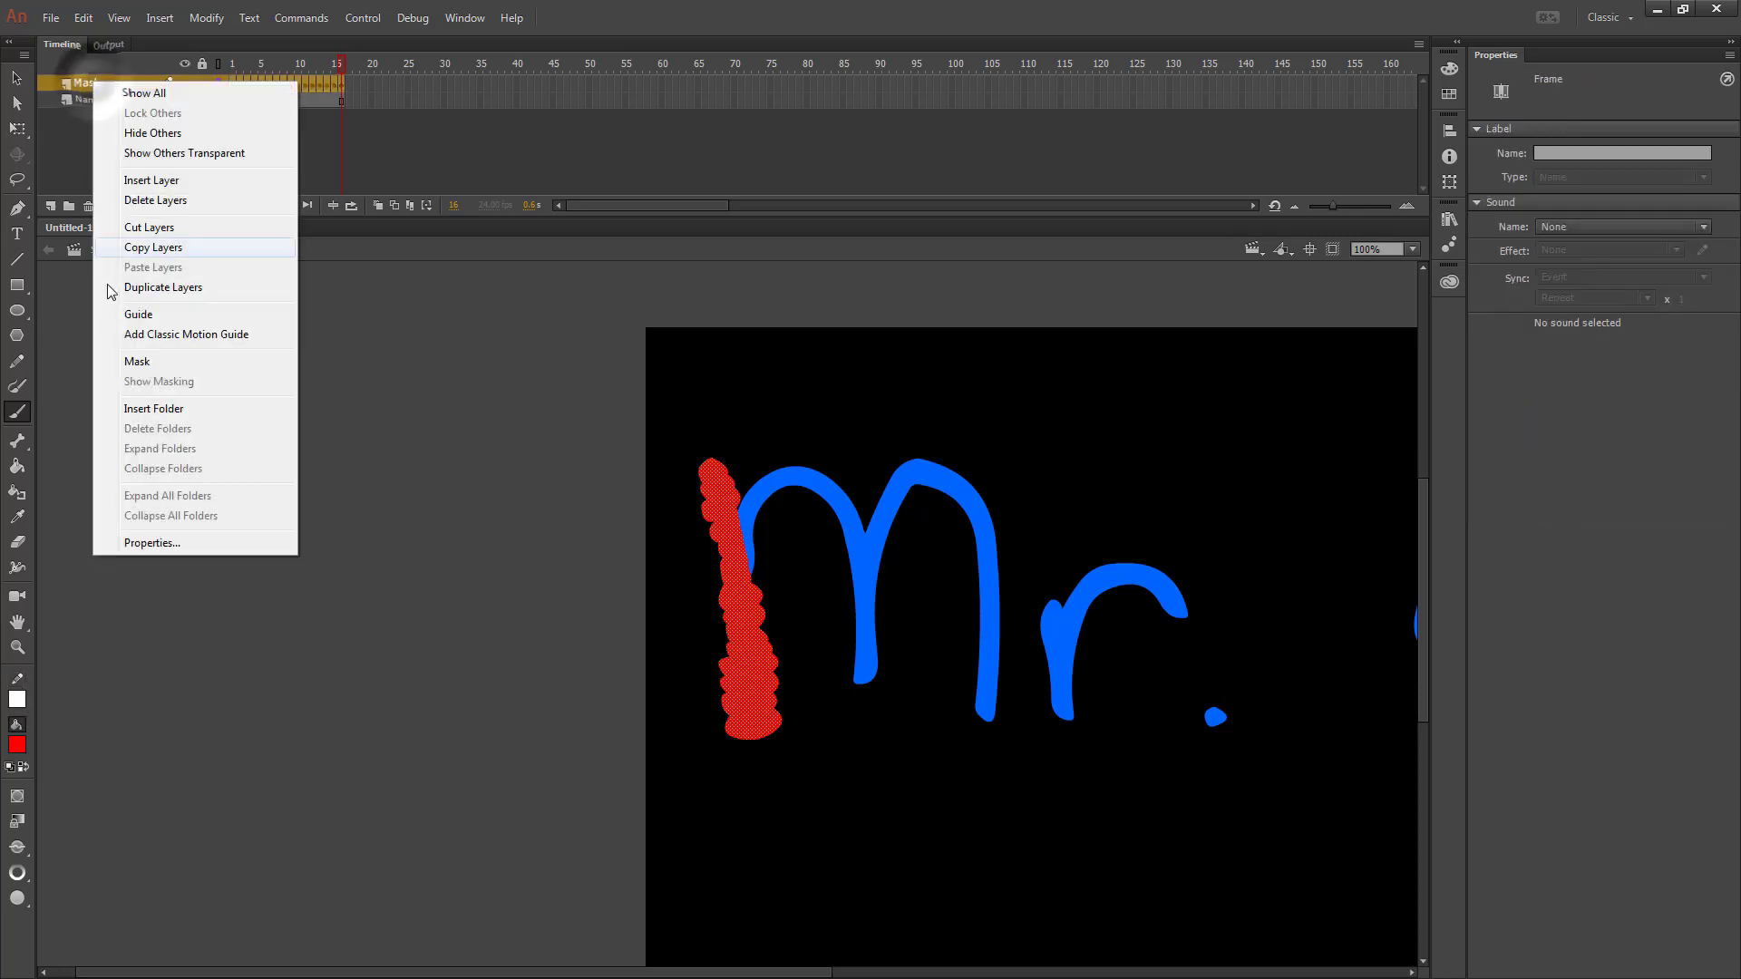
left_click(140, 357)
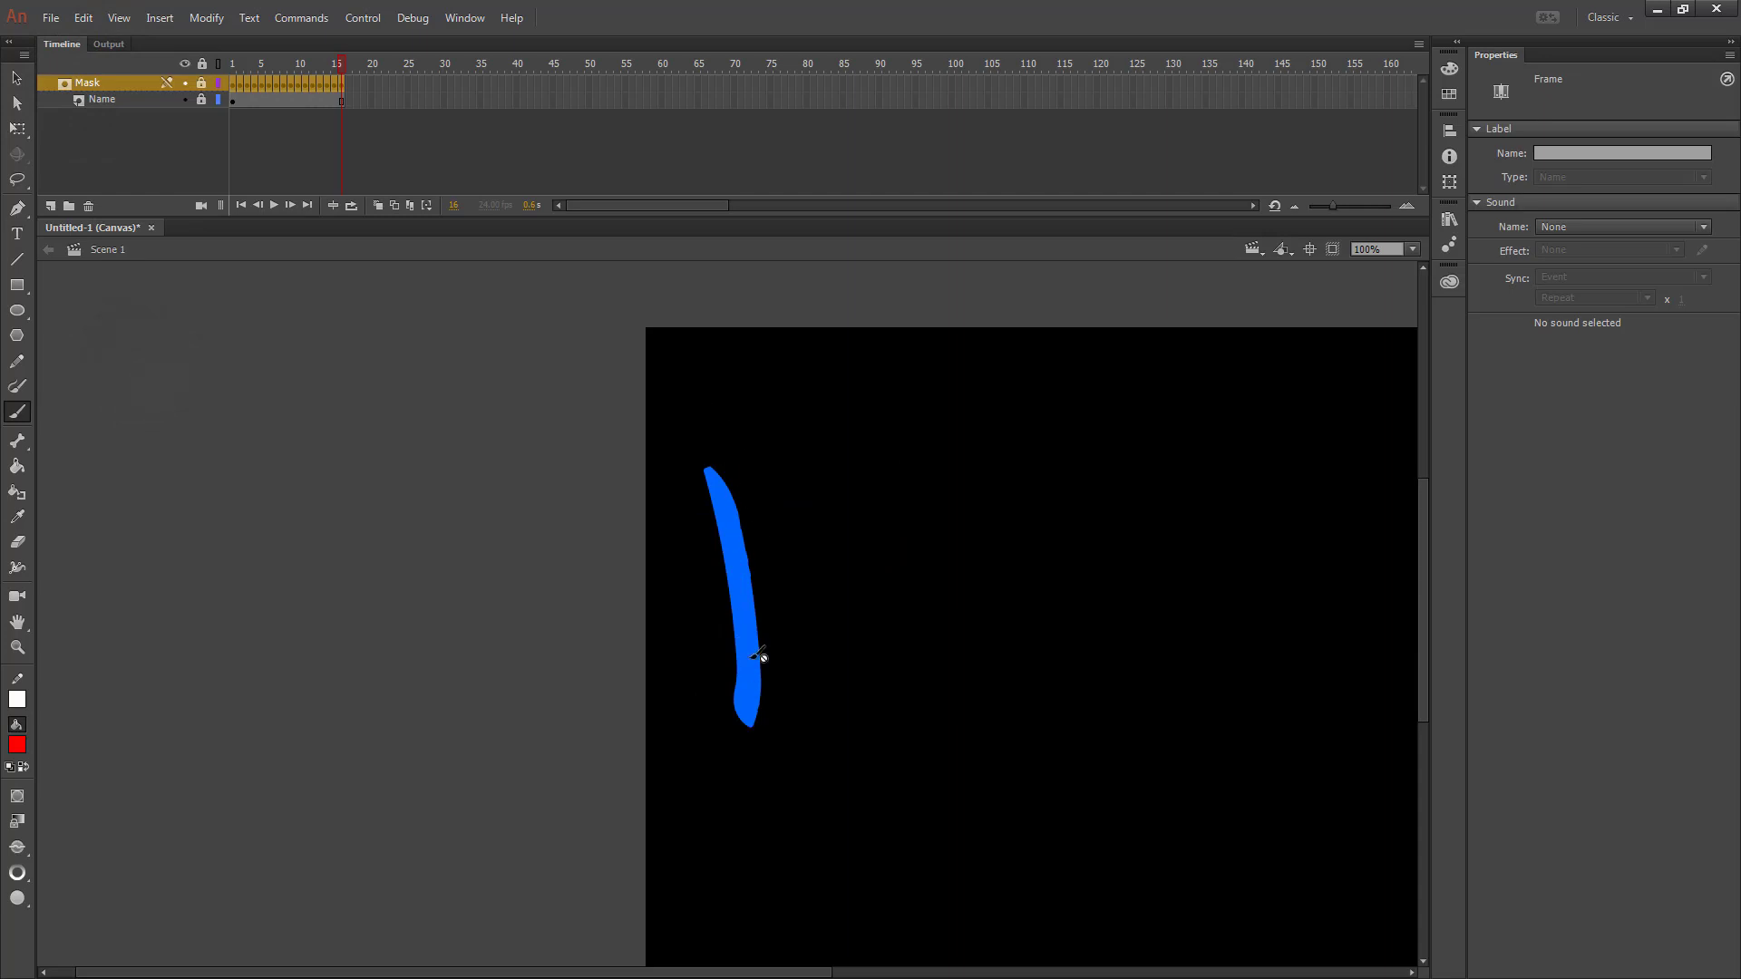
right_click(86, 84)
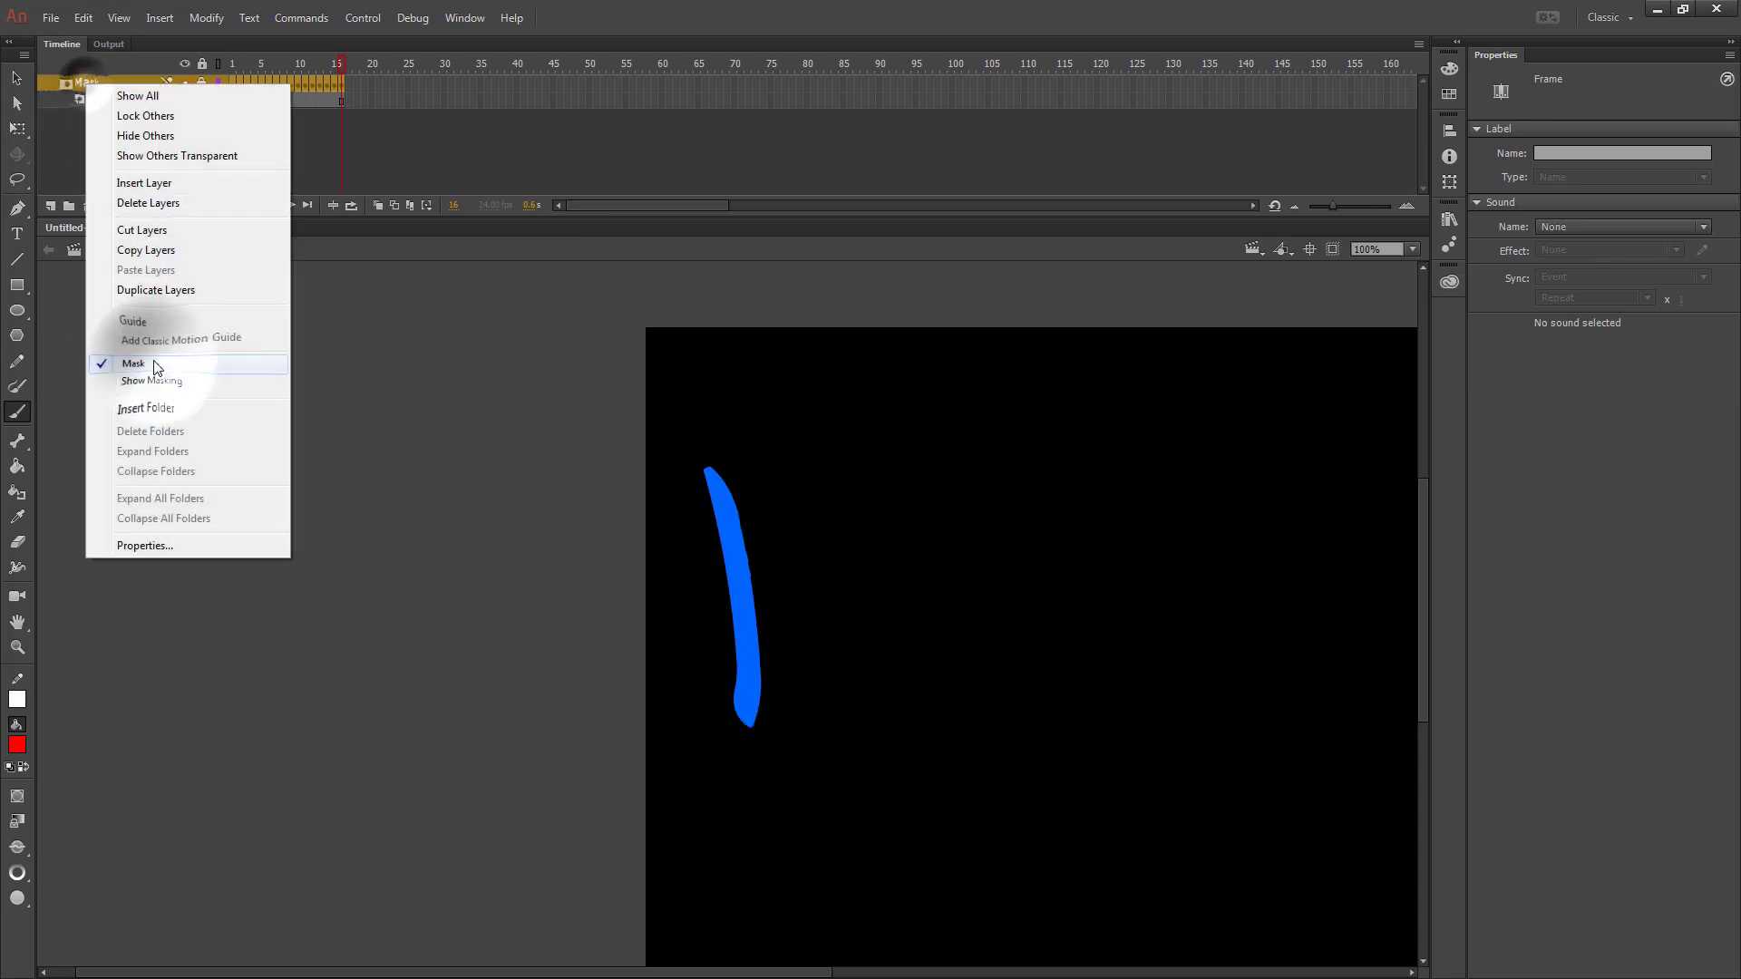
left_click(136, 357)
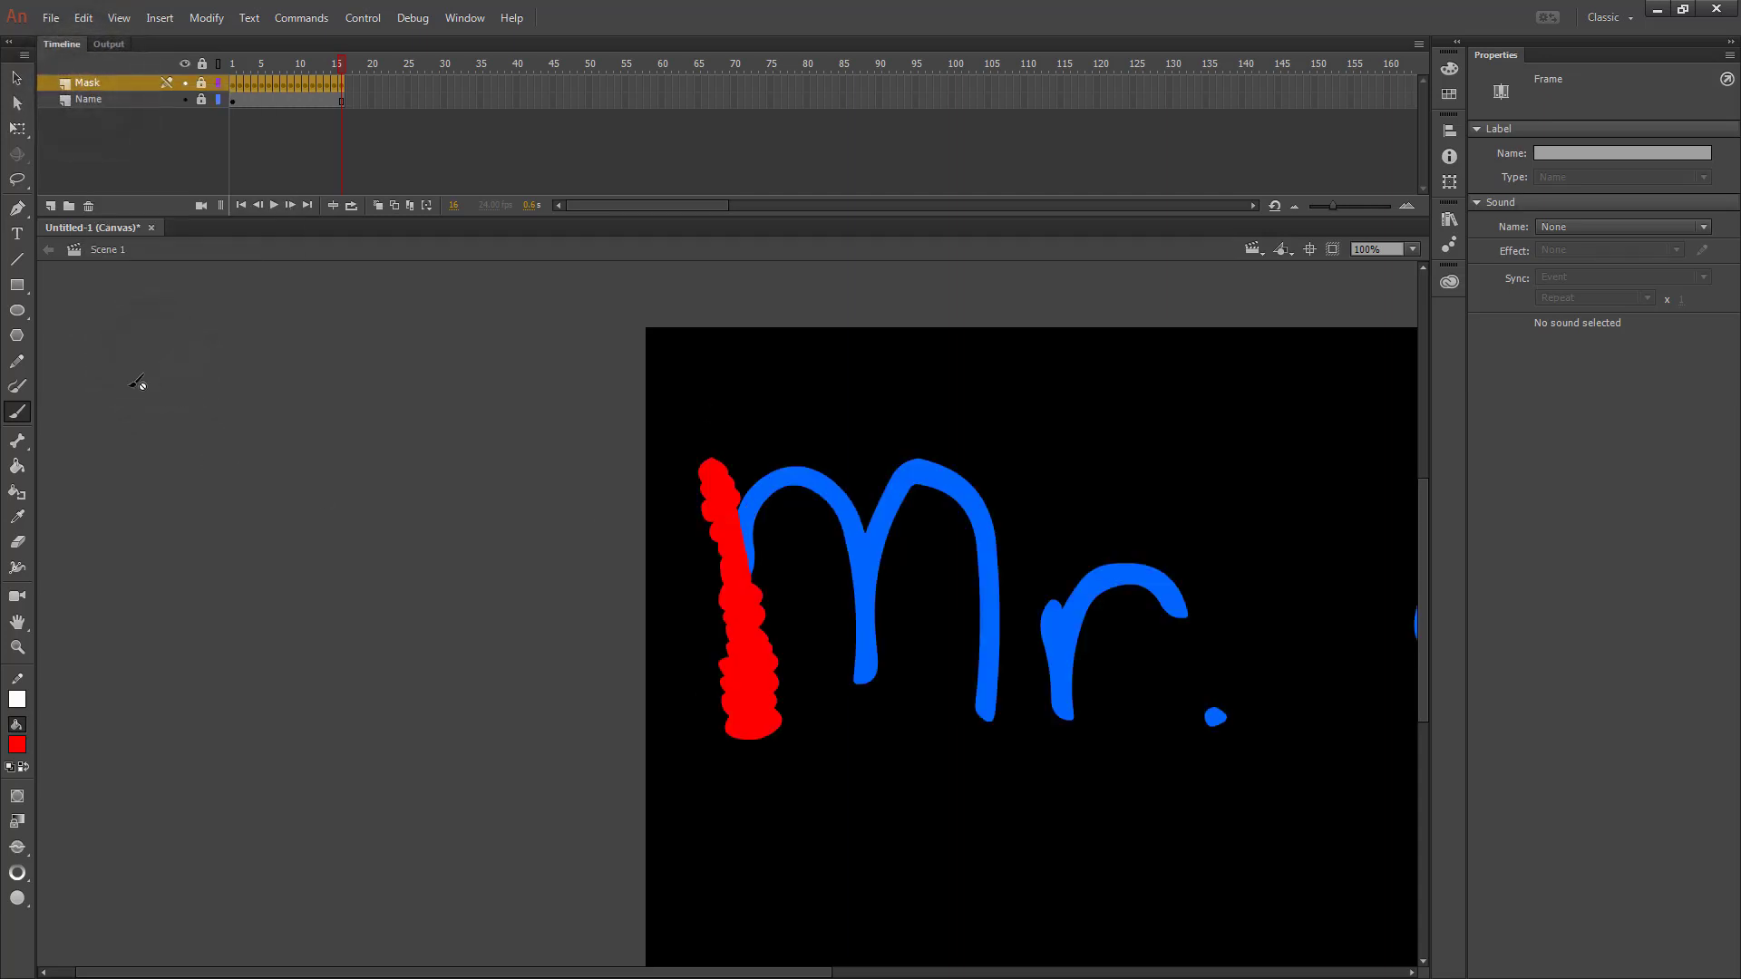
left_click(201, 83)
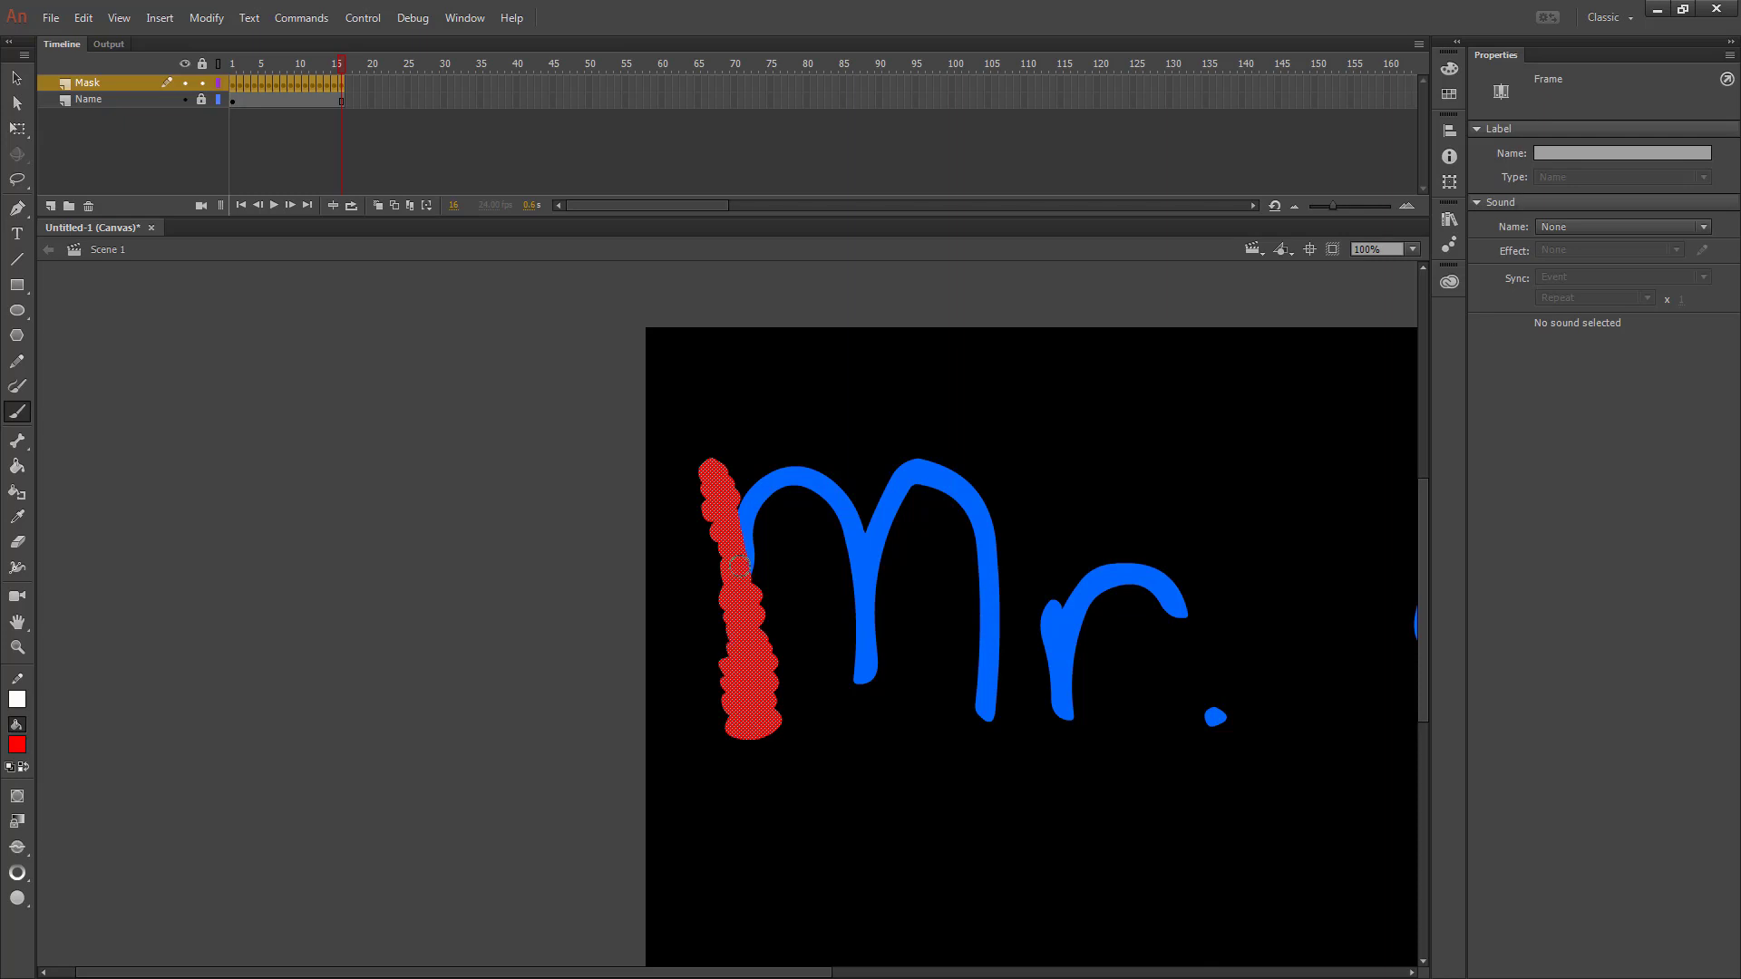
Step: Add a keyframe at frame 21 on the Mask layer and extend the Name layer to frame 21
left_click(380, 84)
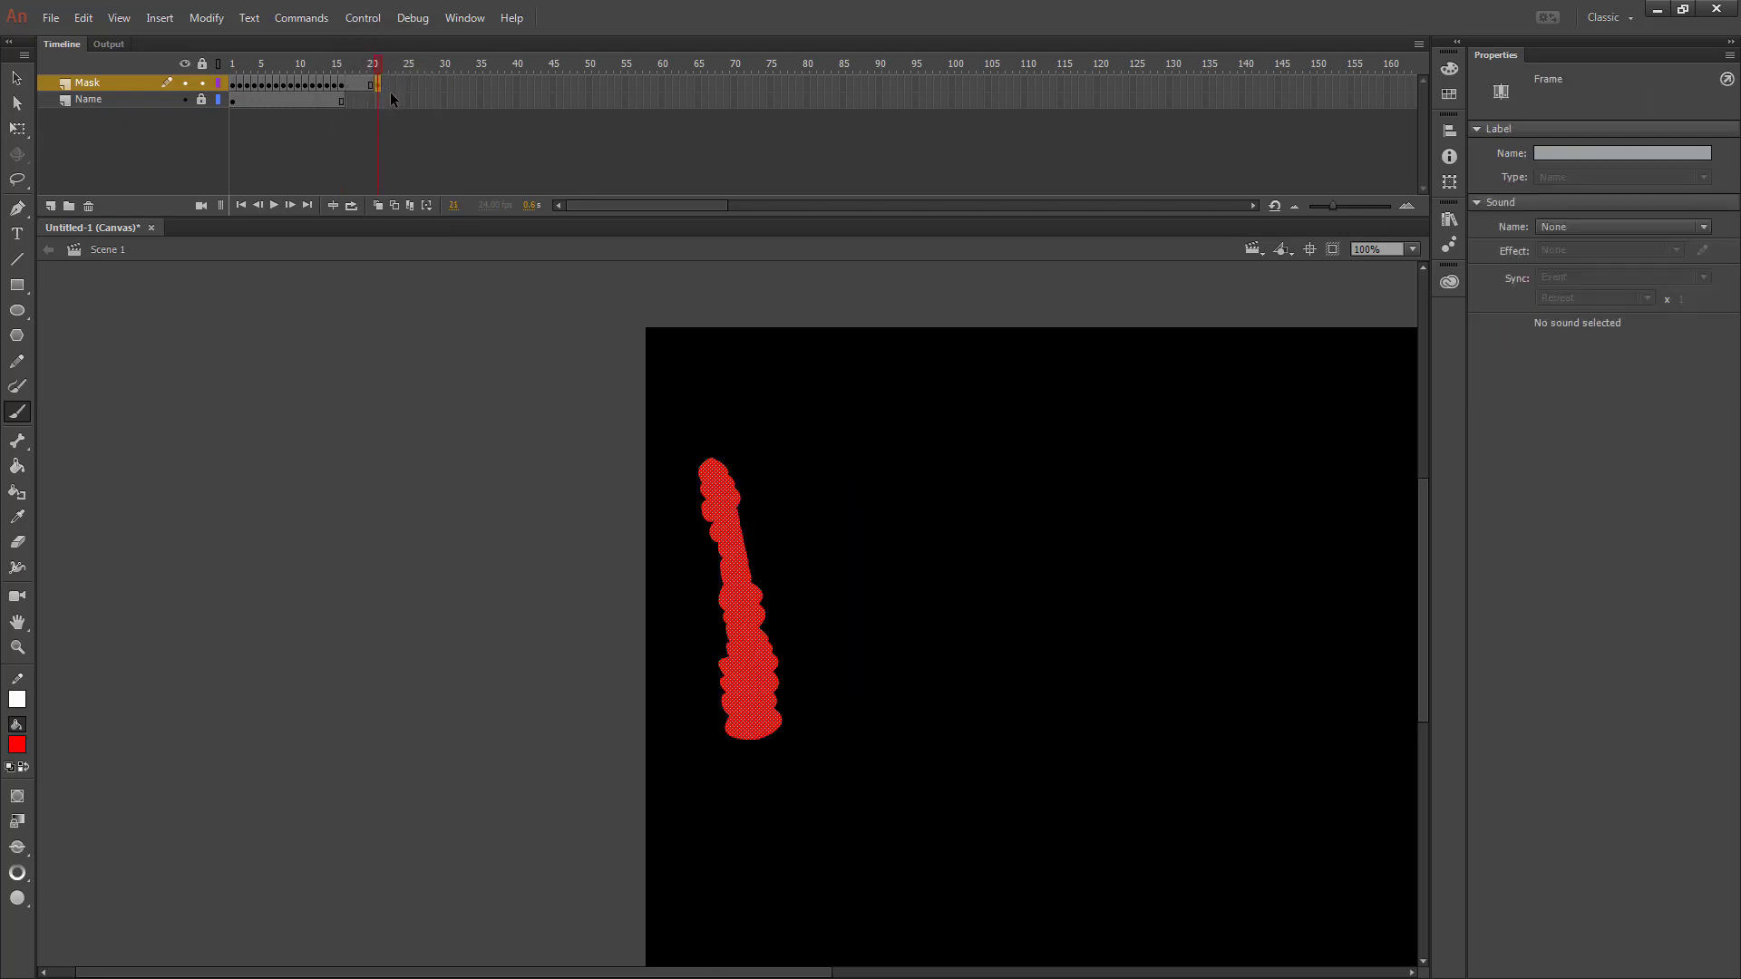
right_click(379, 100)
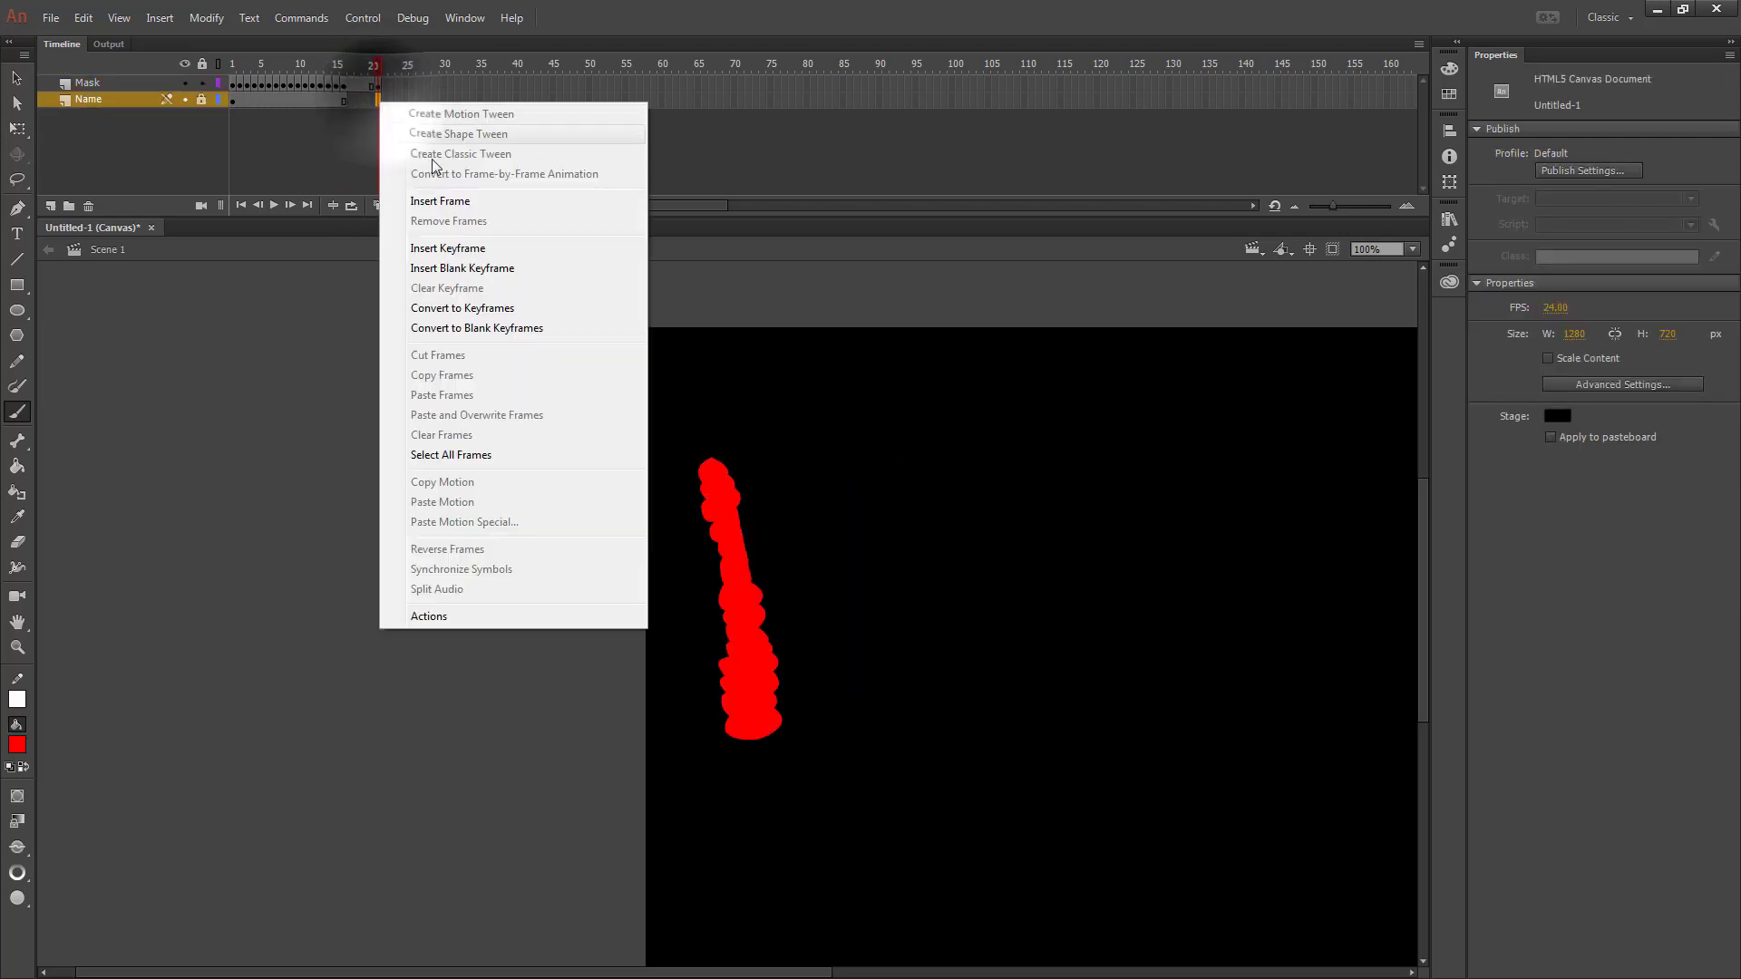
left_click(448, 247)
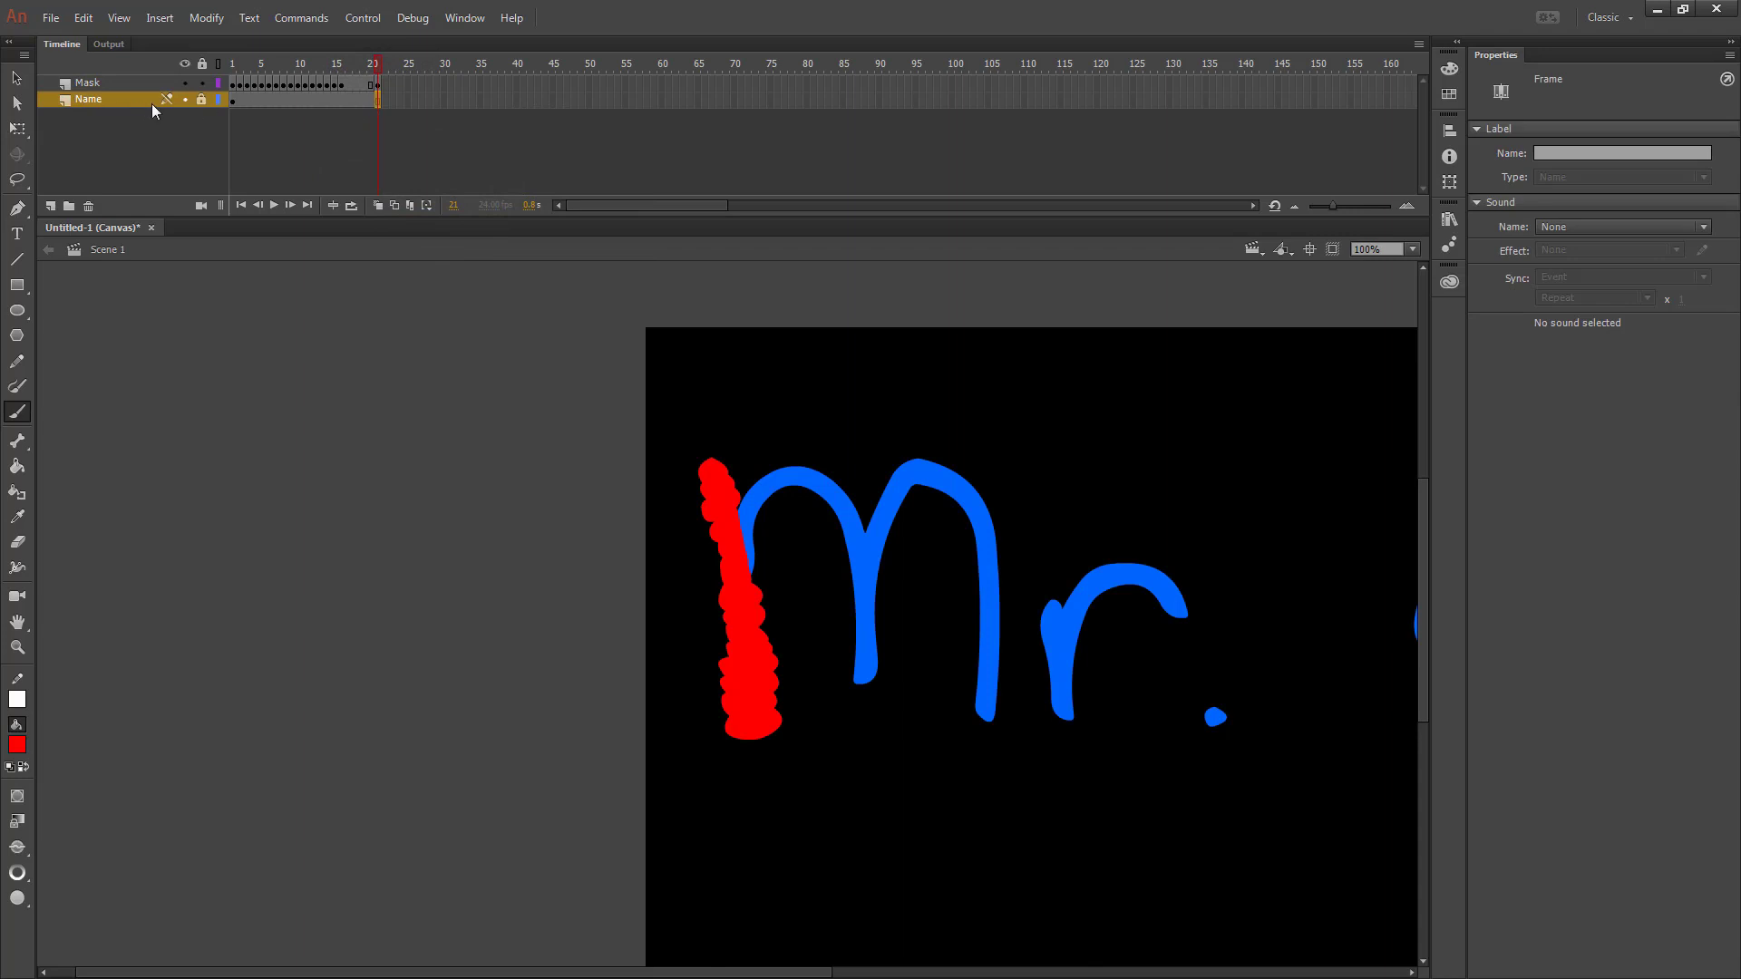
left_click(378, 84)
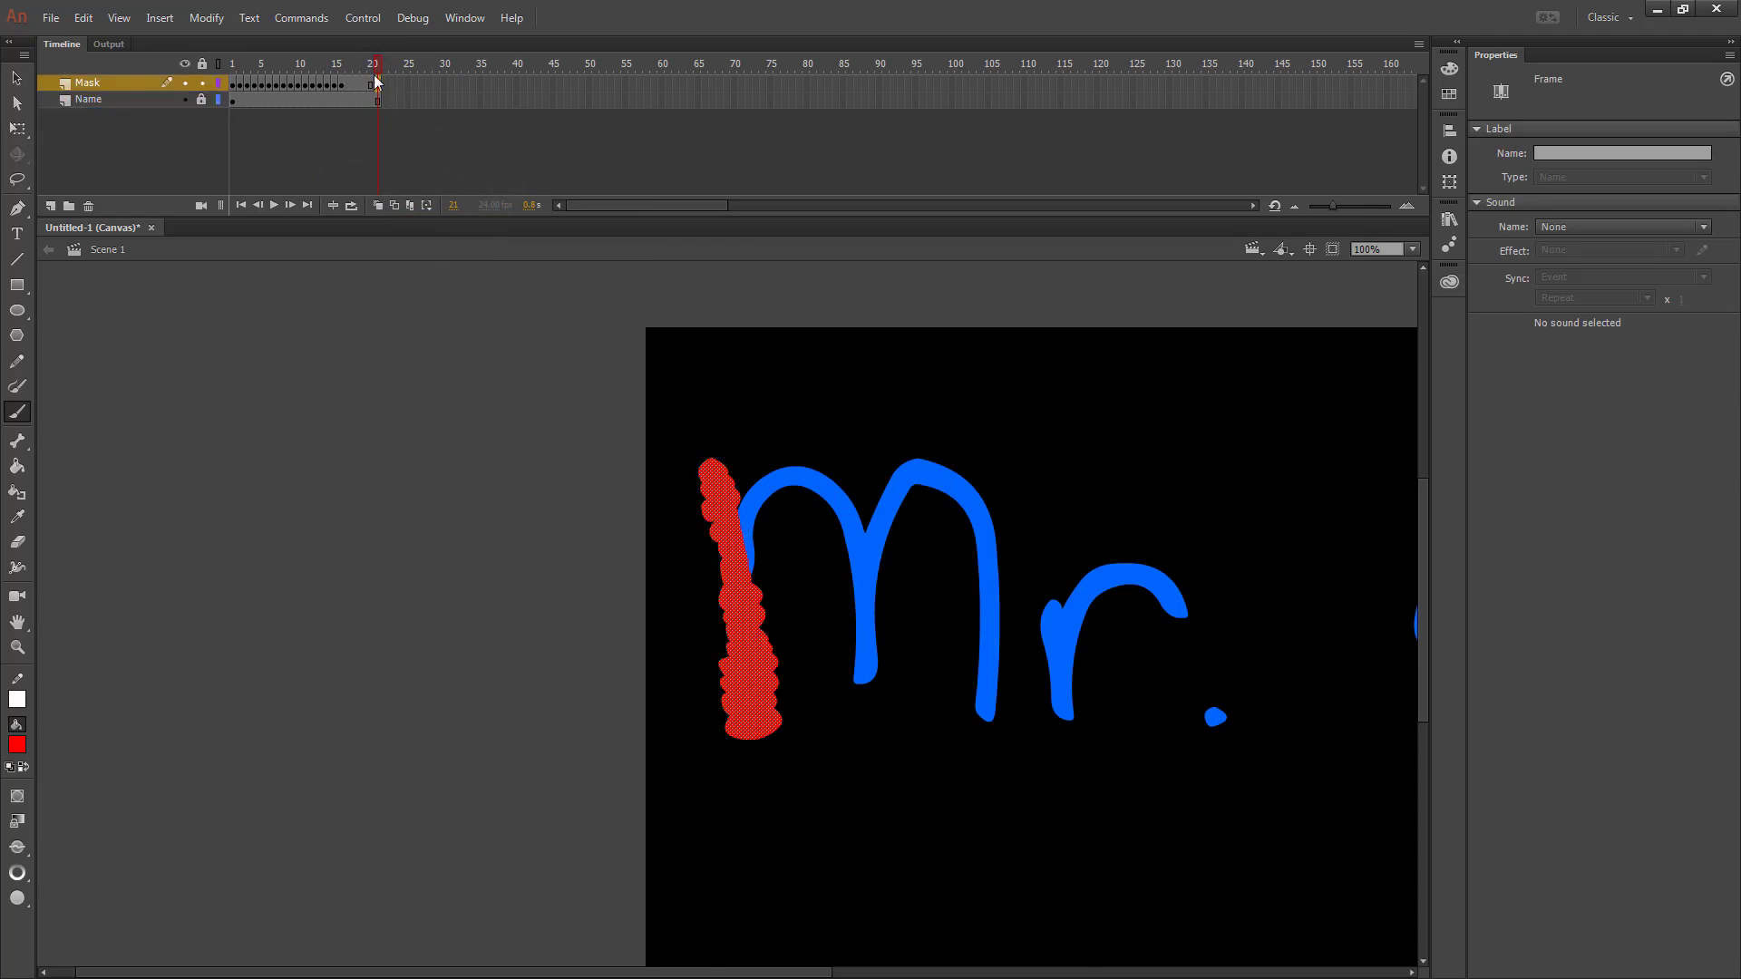
Step: Brush red over the M's first arch in stages, adding a keyframe for each stage through frame 30
mouse_move(752, 566)
left_mouse_down()
mouse_move(738, 508)
mouse_move(767, 527)
mouse_move(749, 492)
mouse_move(785, 497)
mouse_move(760, 472)
mouse_move(783, 491)
mouse_move(785, 461)
mouse_move(797, 495)
mouse_move(798, 462)
mouse_move(806, 492)
mouse_move(803, 469)
mouse_move(825, 467)
mouse_move(816, 487)
mouse_move(833, 474)
mouse_move(854, 510)
left_mouse_up()
key("F6")
key("F6")
key("F6")
key("F6")
key("F6")
key("F6")
key("F6")
key("F6")
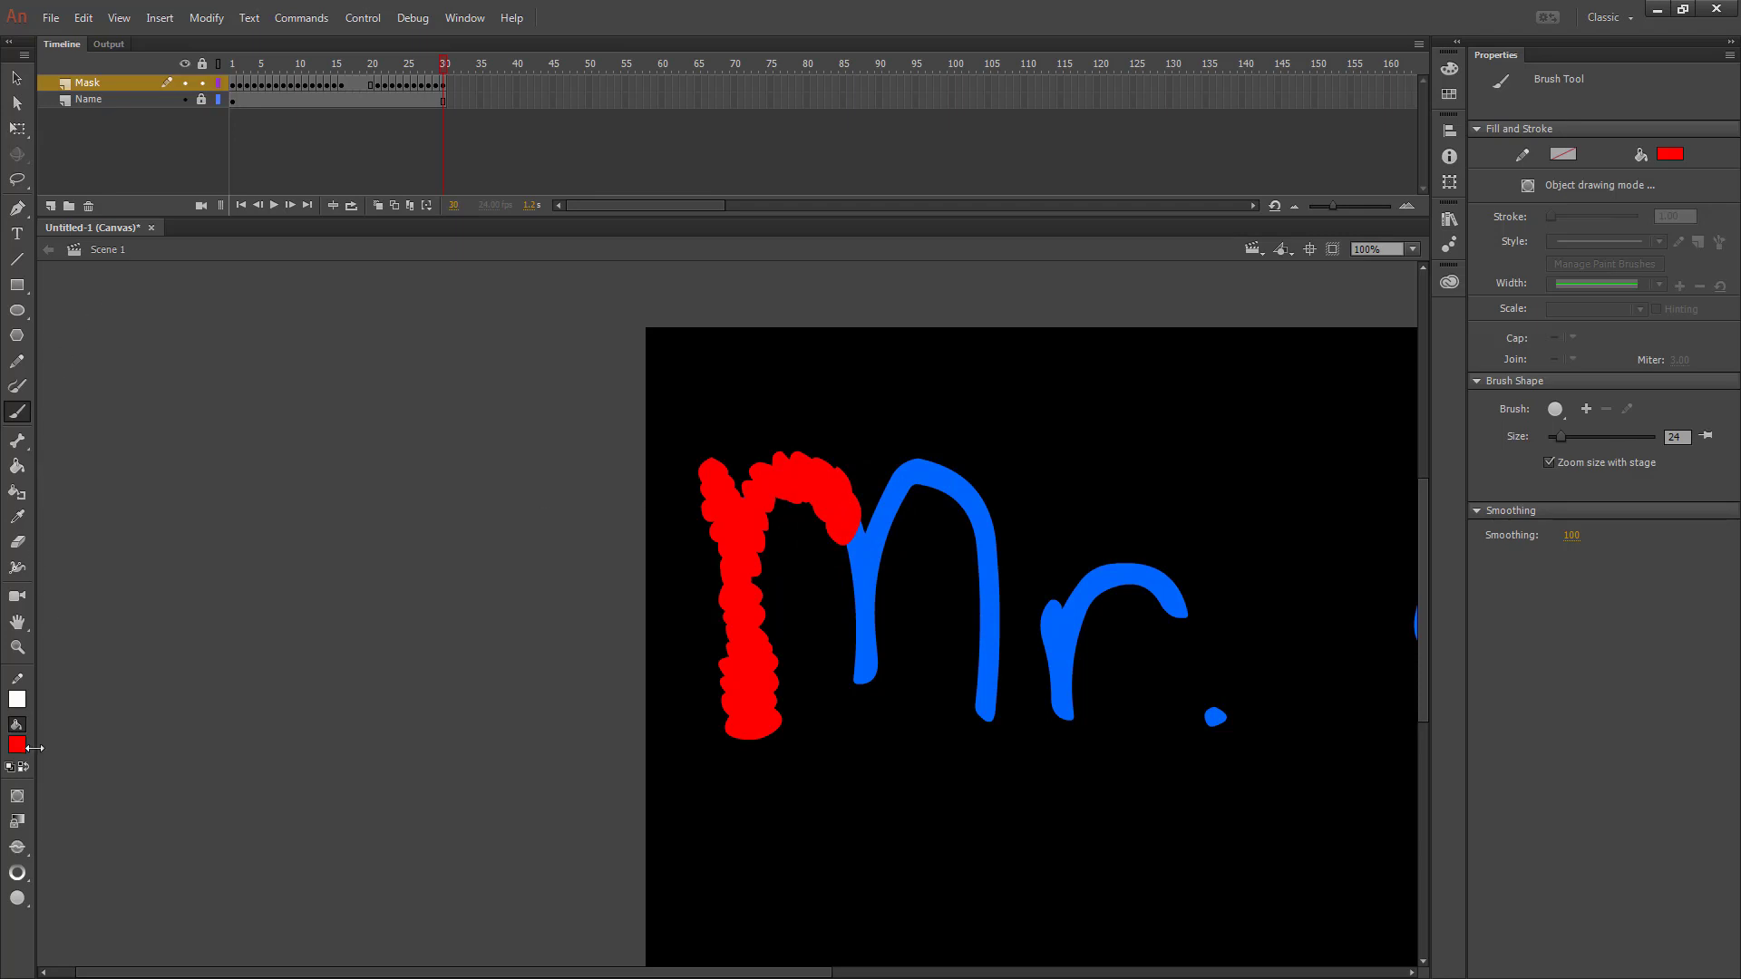
Step: Draw a straight white guide line down from the notch where the M's middle stem meets the second arch
left_click(19, 650)
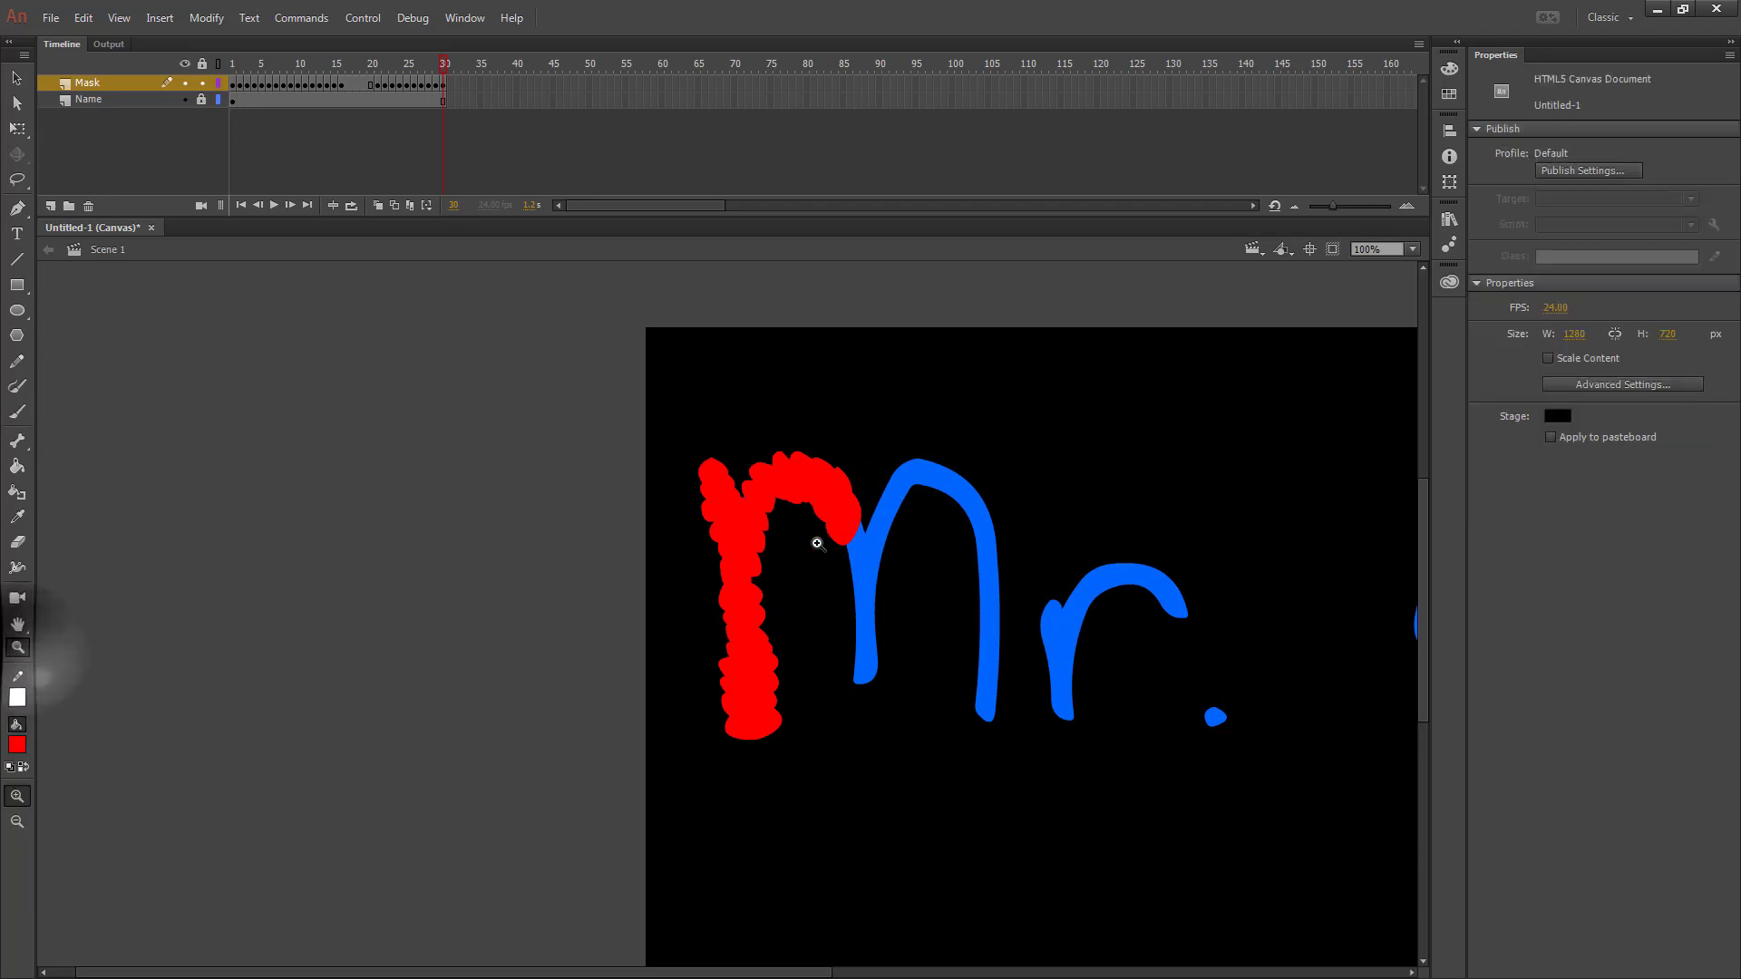
left_click_drag(835, 513, 894, 578)
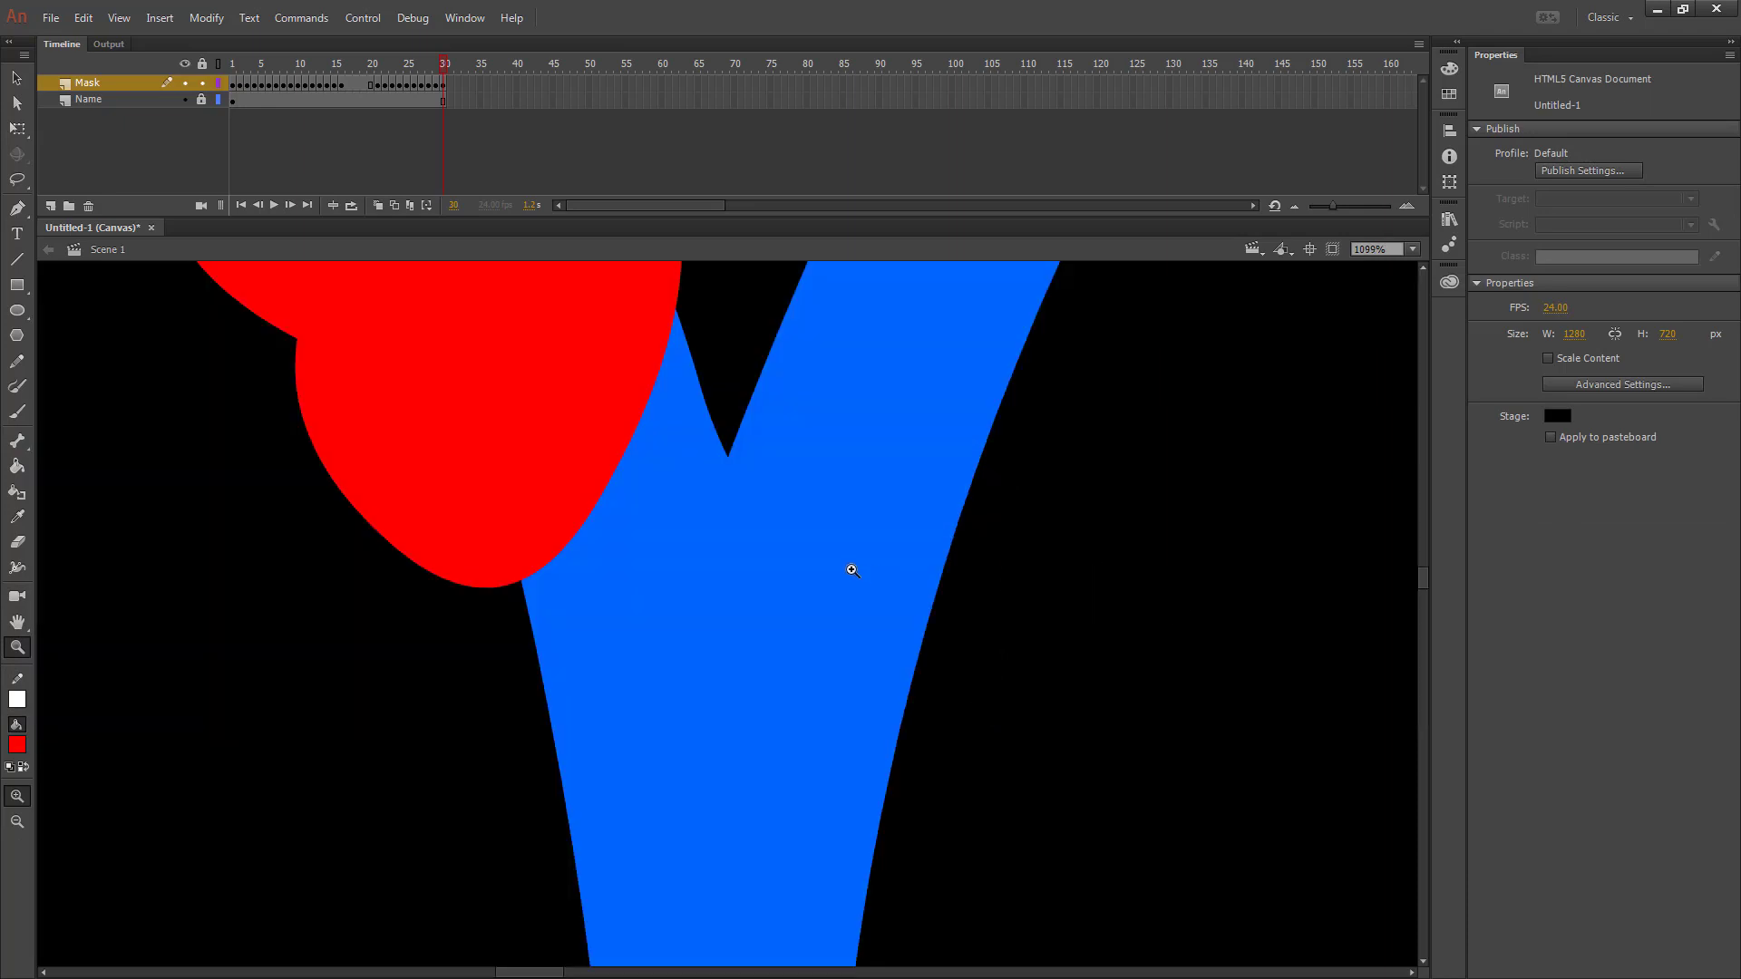
left_click(16, 259)
left_click_drag(727, 456, 859, 959)
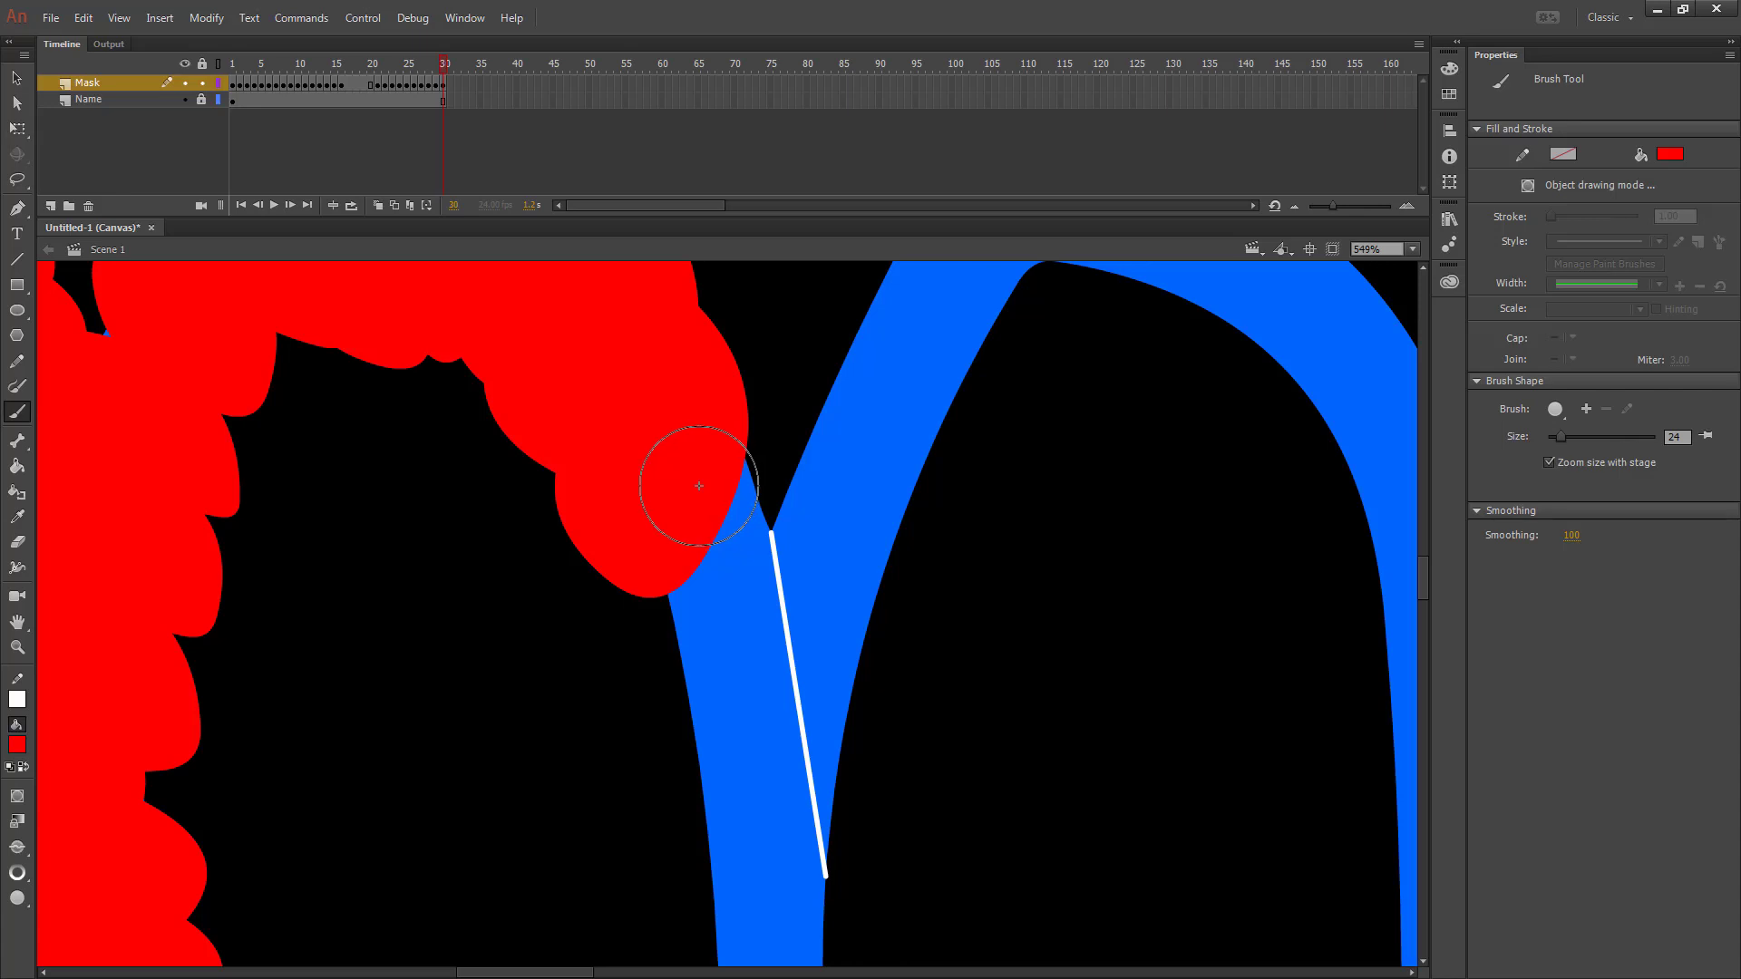
Step: Paint the M's middle stem red along the white guide line until the line is covered, adding keyframes through frame 34
mouse_move(699, 486)
left_mouse_down()
mouse_move(701, 633)
mouse_move(689, 598)
left_mouse_up()
key("F6")
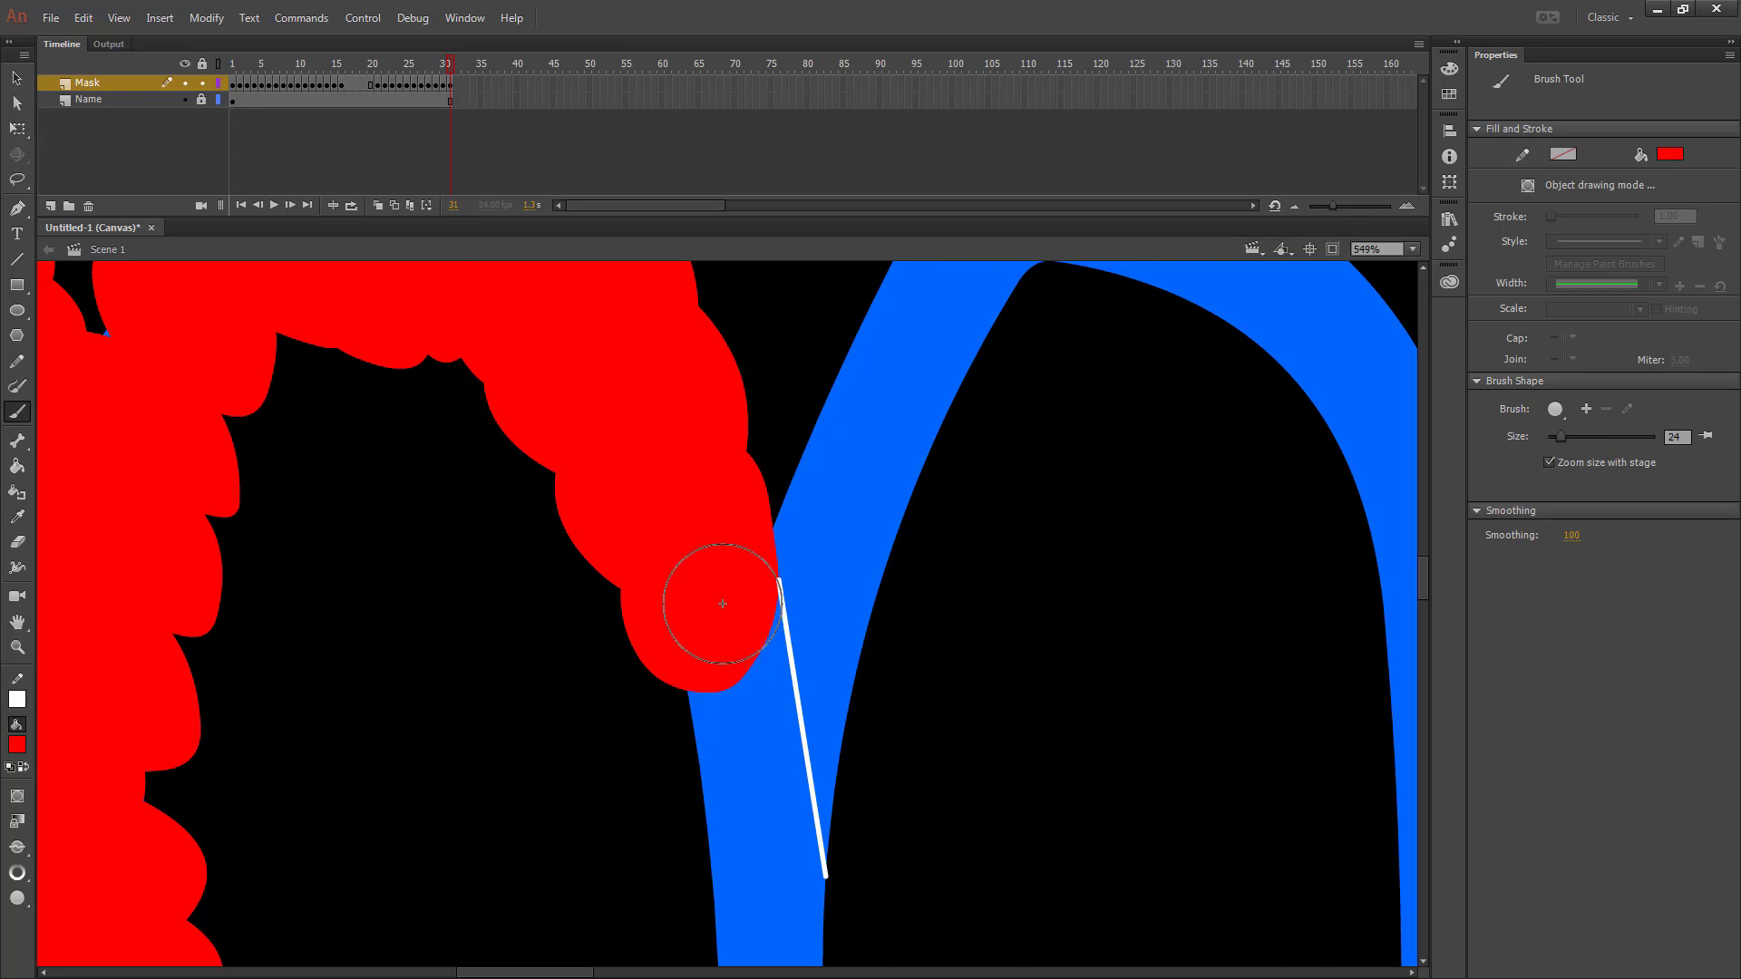
mouse_move(722, 603)
left_mouse_down()
mouse_move(733, 719)
mouse_move(687, 683)
mouse_move(690, 624)
left_mouse_up()
key("F6")
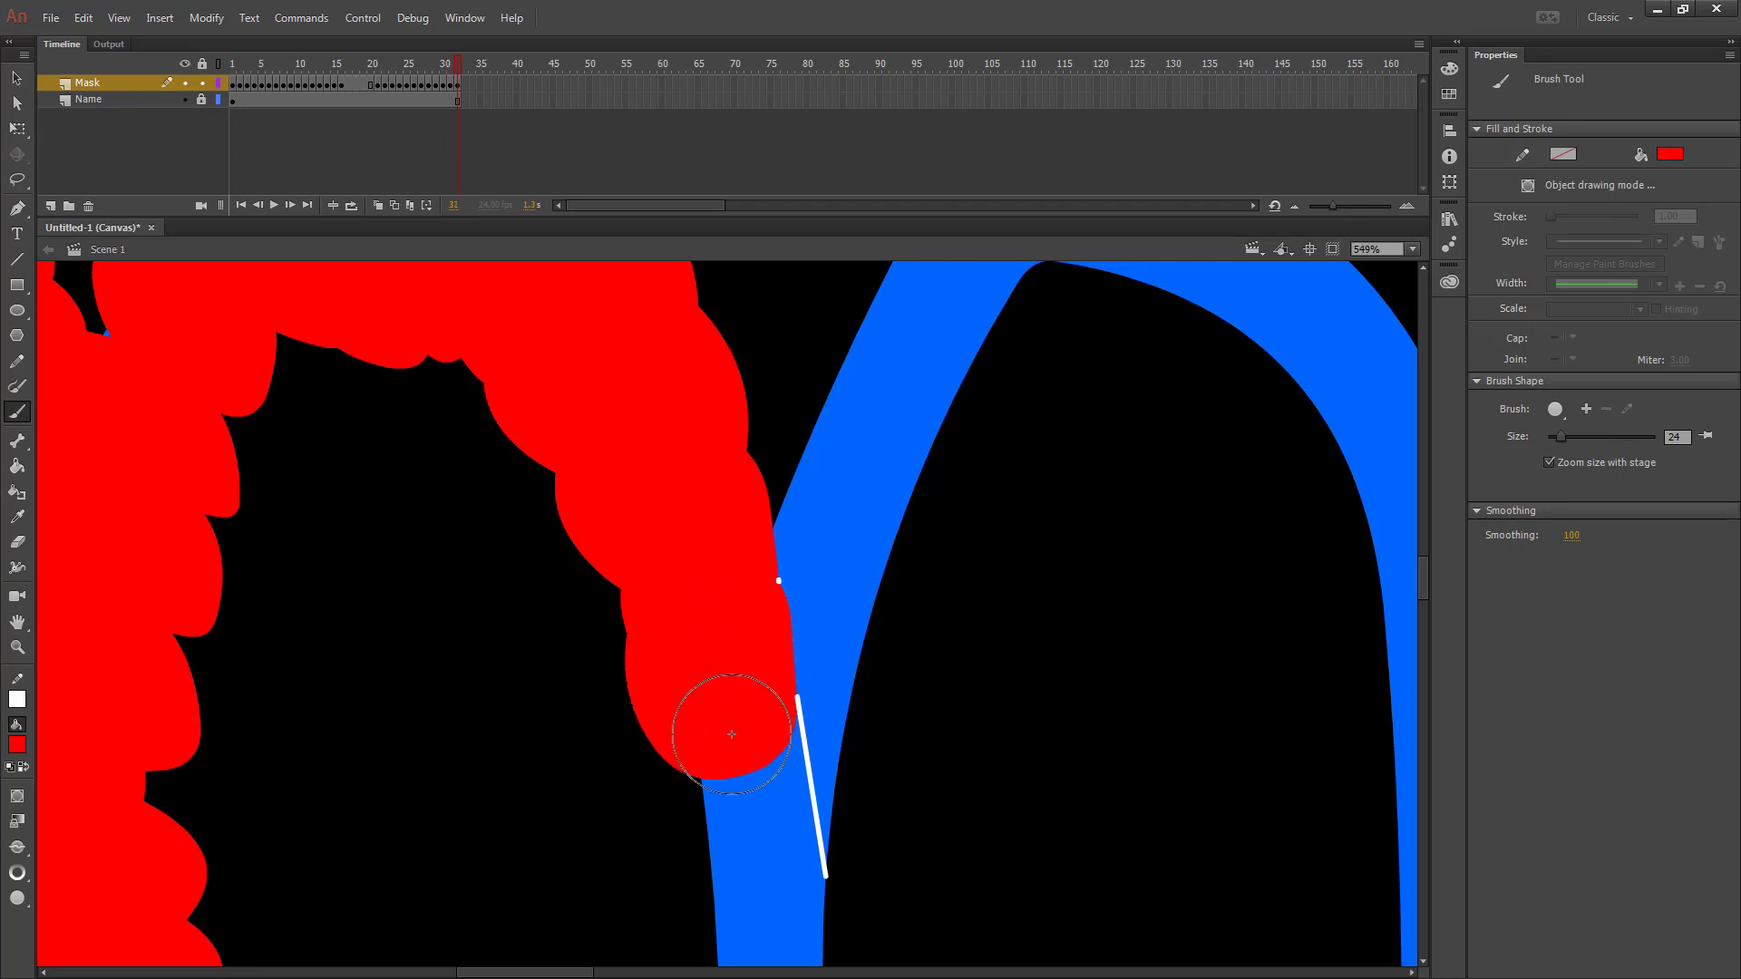
mouse_move(721, 583)
left_mouse_down()
mouse_move(711, 635)
mouse_move(719, 589)
mouse_move(746, 801)
mouse_move(739, 766)
left_mouse_up()
key("F6")
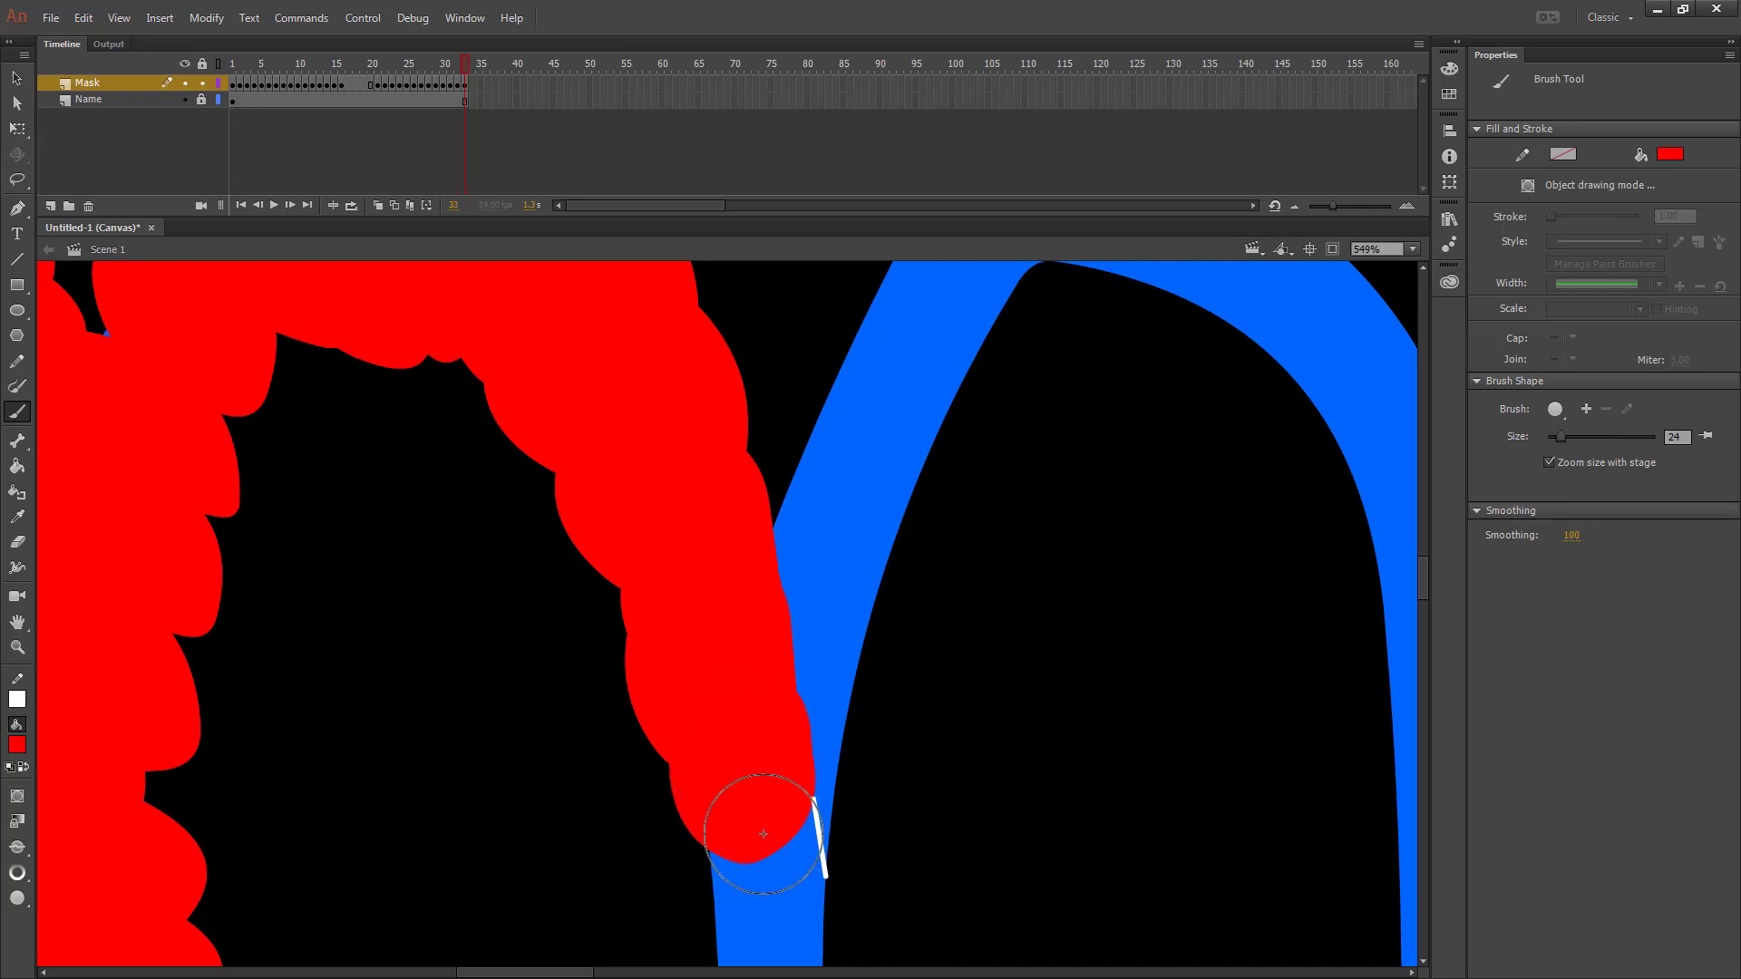
mouse_move(763, 833)
left_mouse_down()
mouse_move(776, 877)
mouse_move(751, 879)
mouse_move(768, 820)
left_mouse_up()
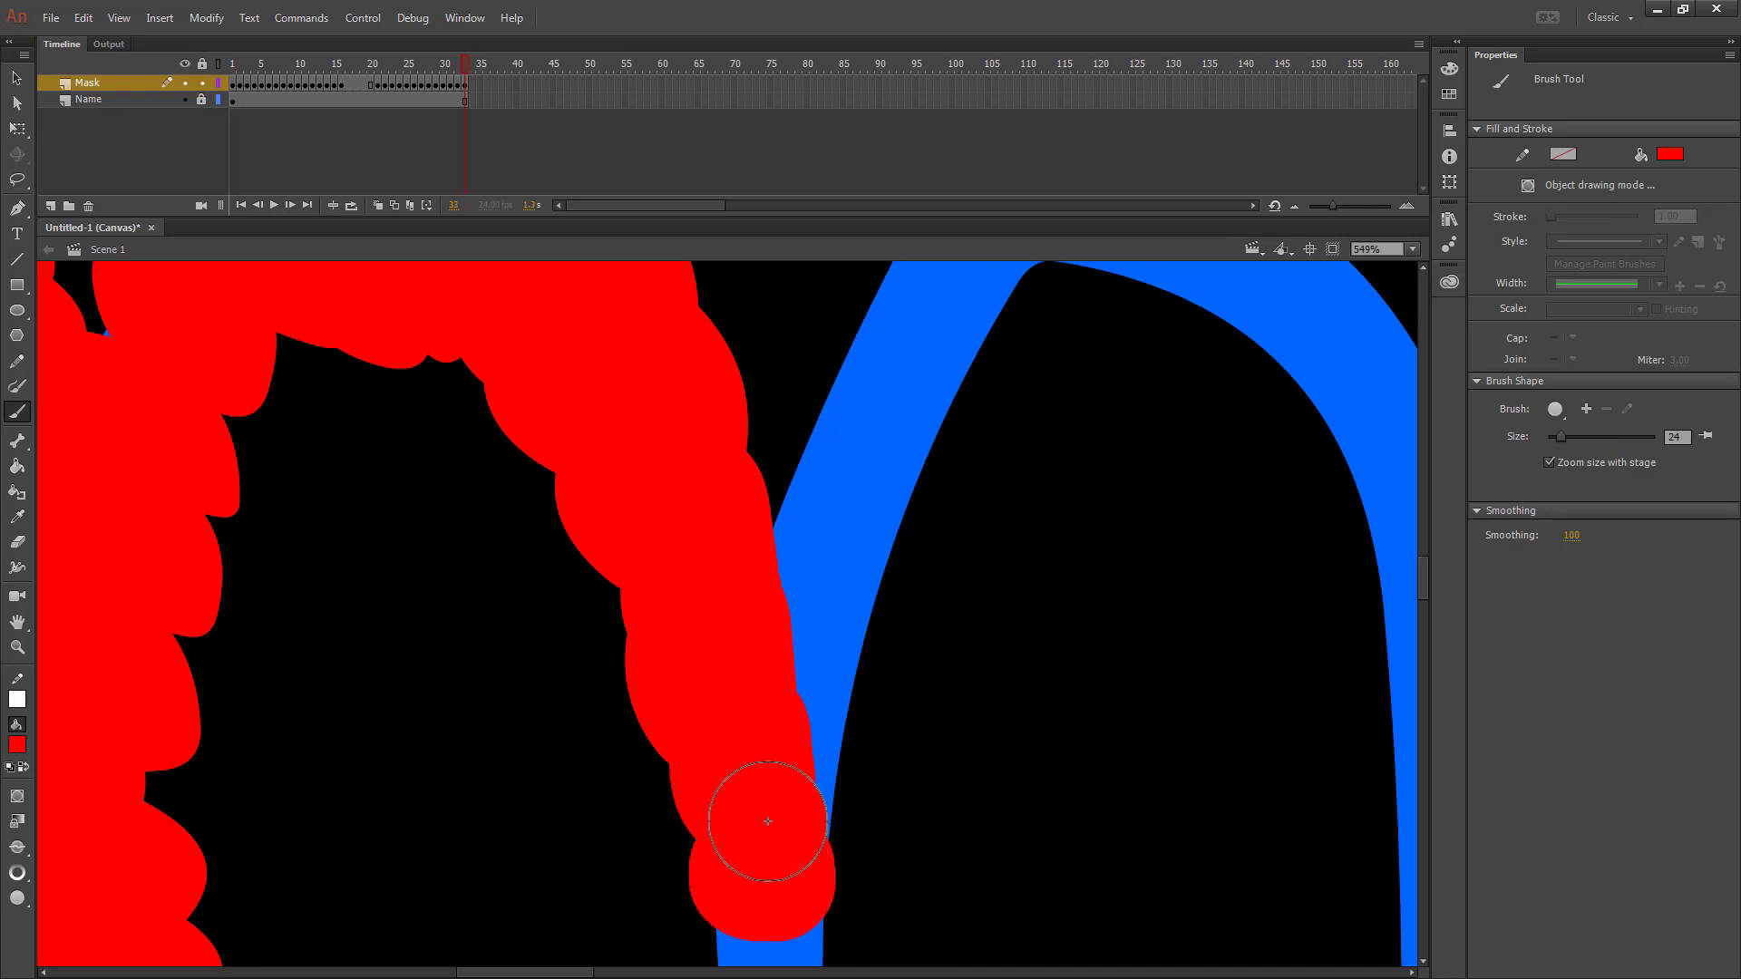
key("F6")
Step: Brush red over the rest of the M's middle stem down to its base, adding keyframes through frame 38
scroll(792, 796, "down", 3)
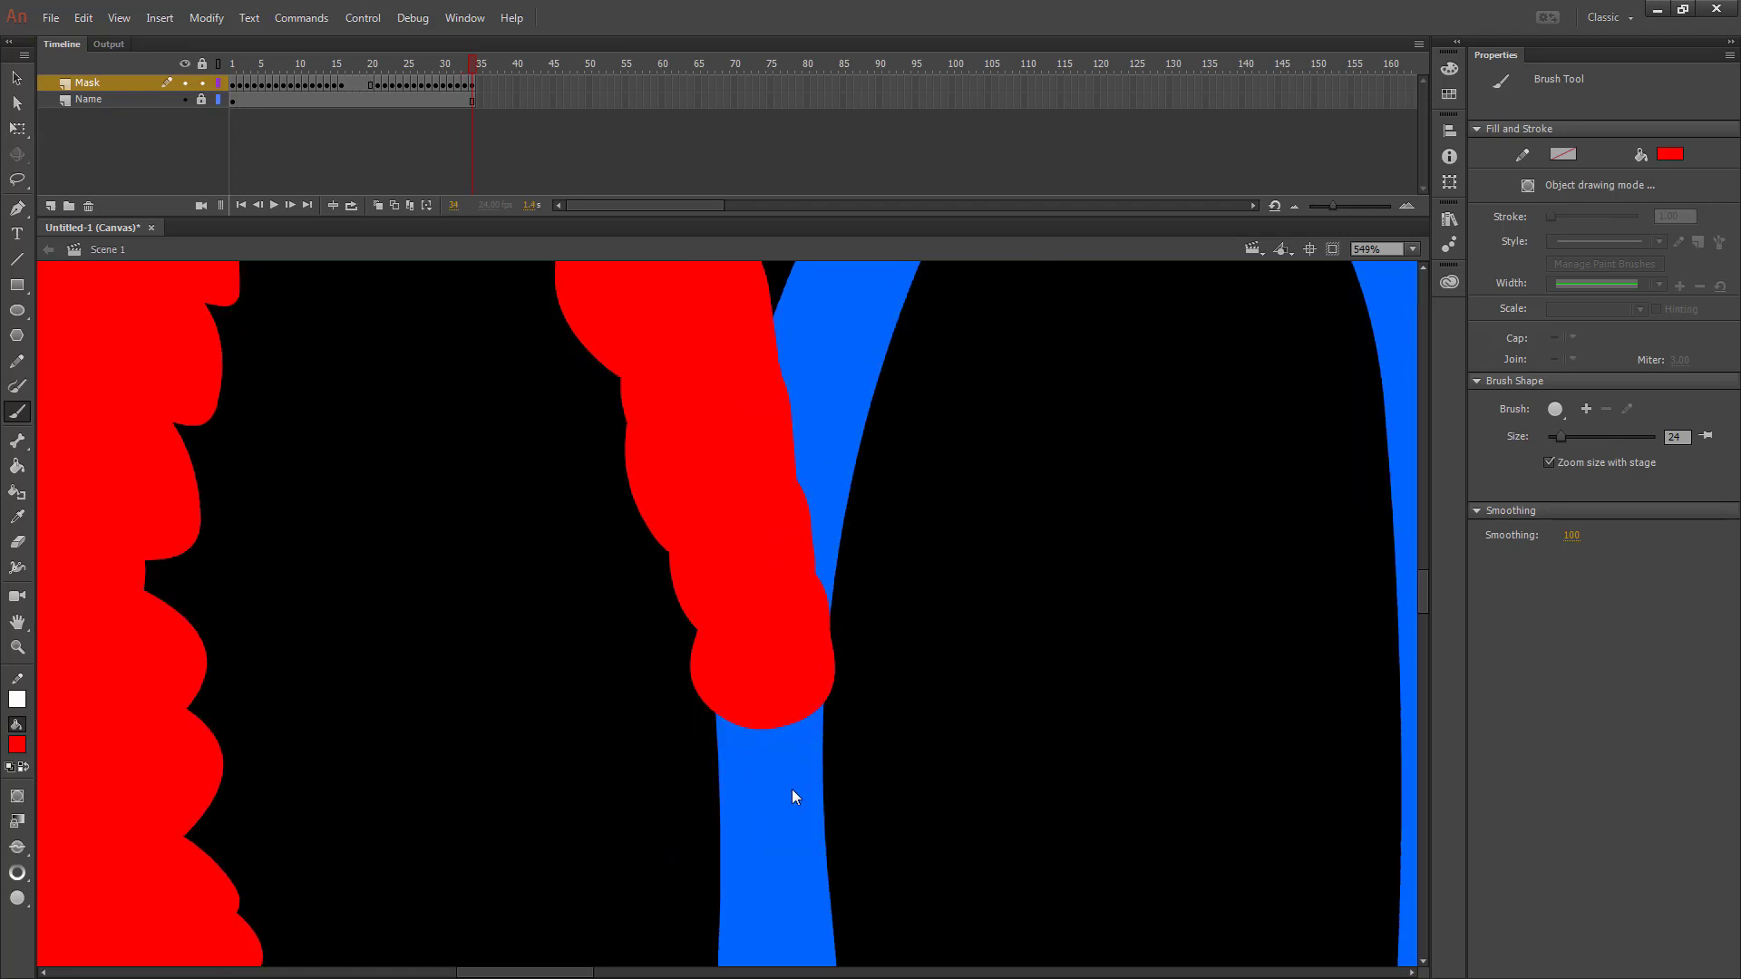
scroll(791, 796, "down", 3)
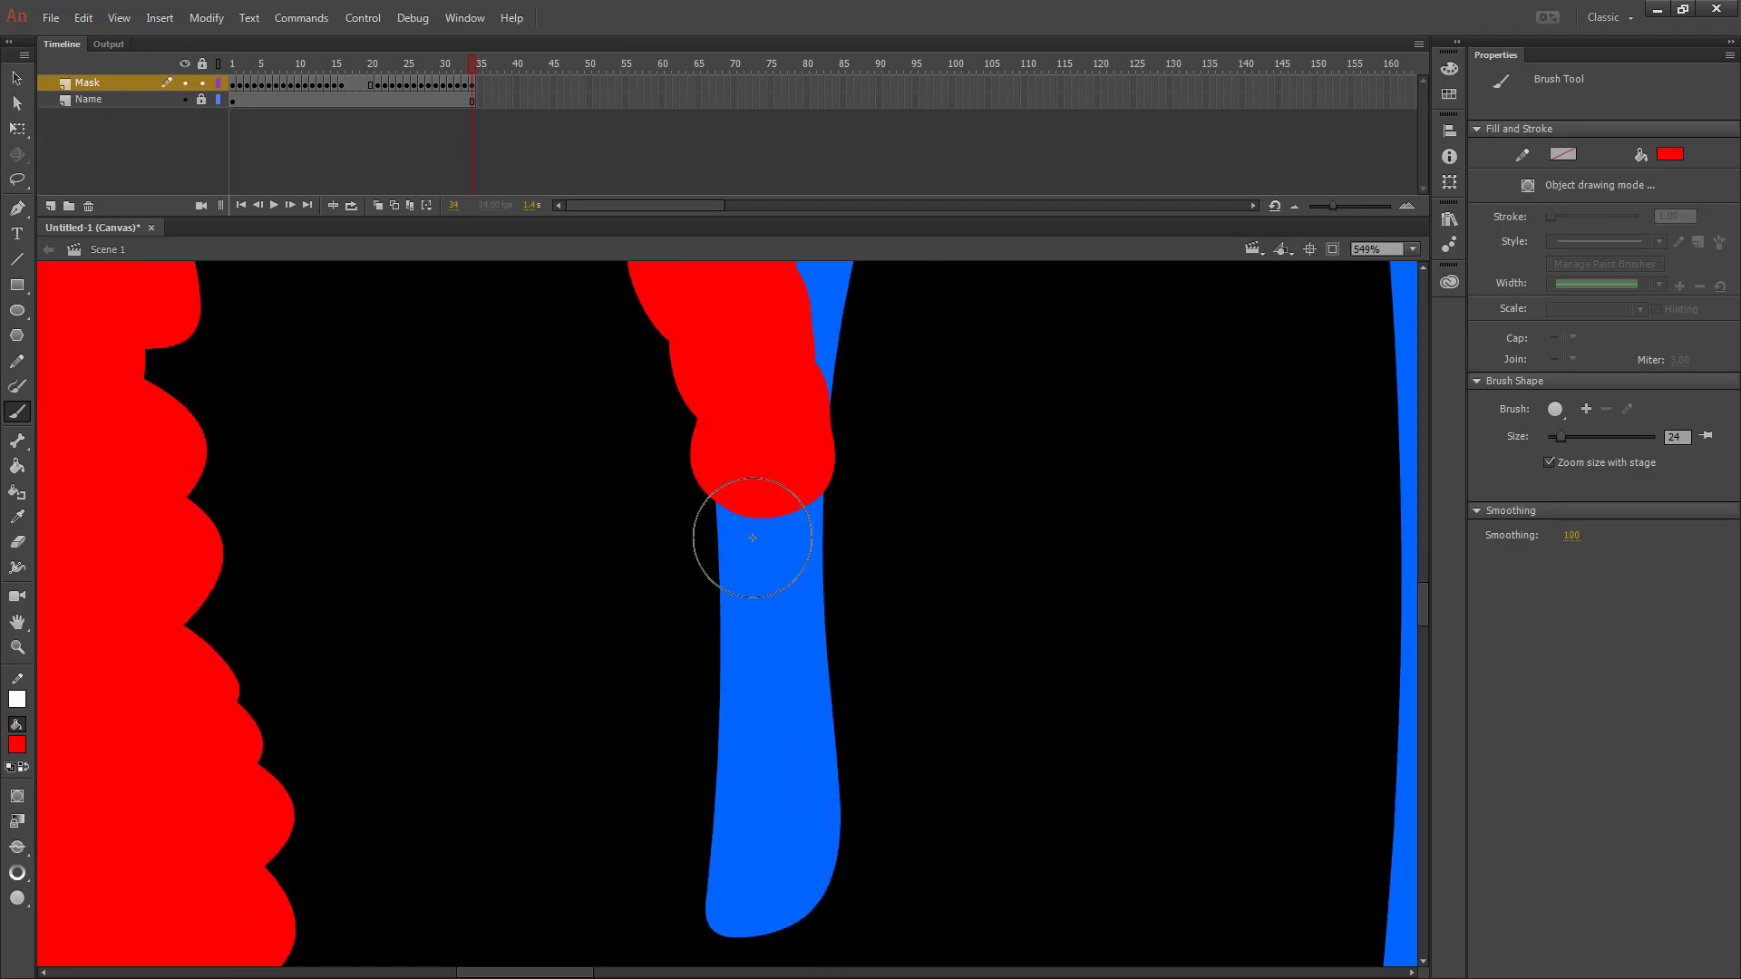
key("F6")
mouse_move(738, 544)
left_mouse_down()
mouse_move(738, 580)
mouse_move(777, 535)
mouse_move(762, 589)
left_mouse_up()
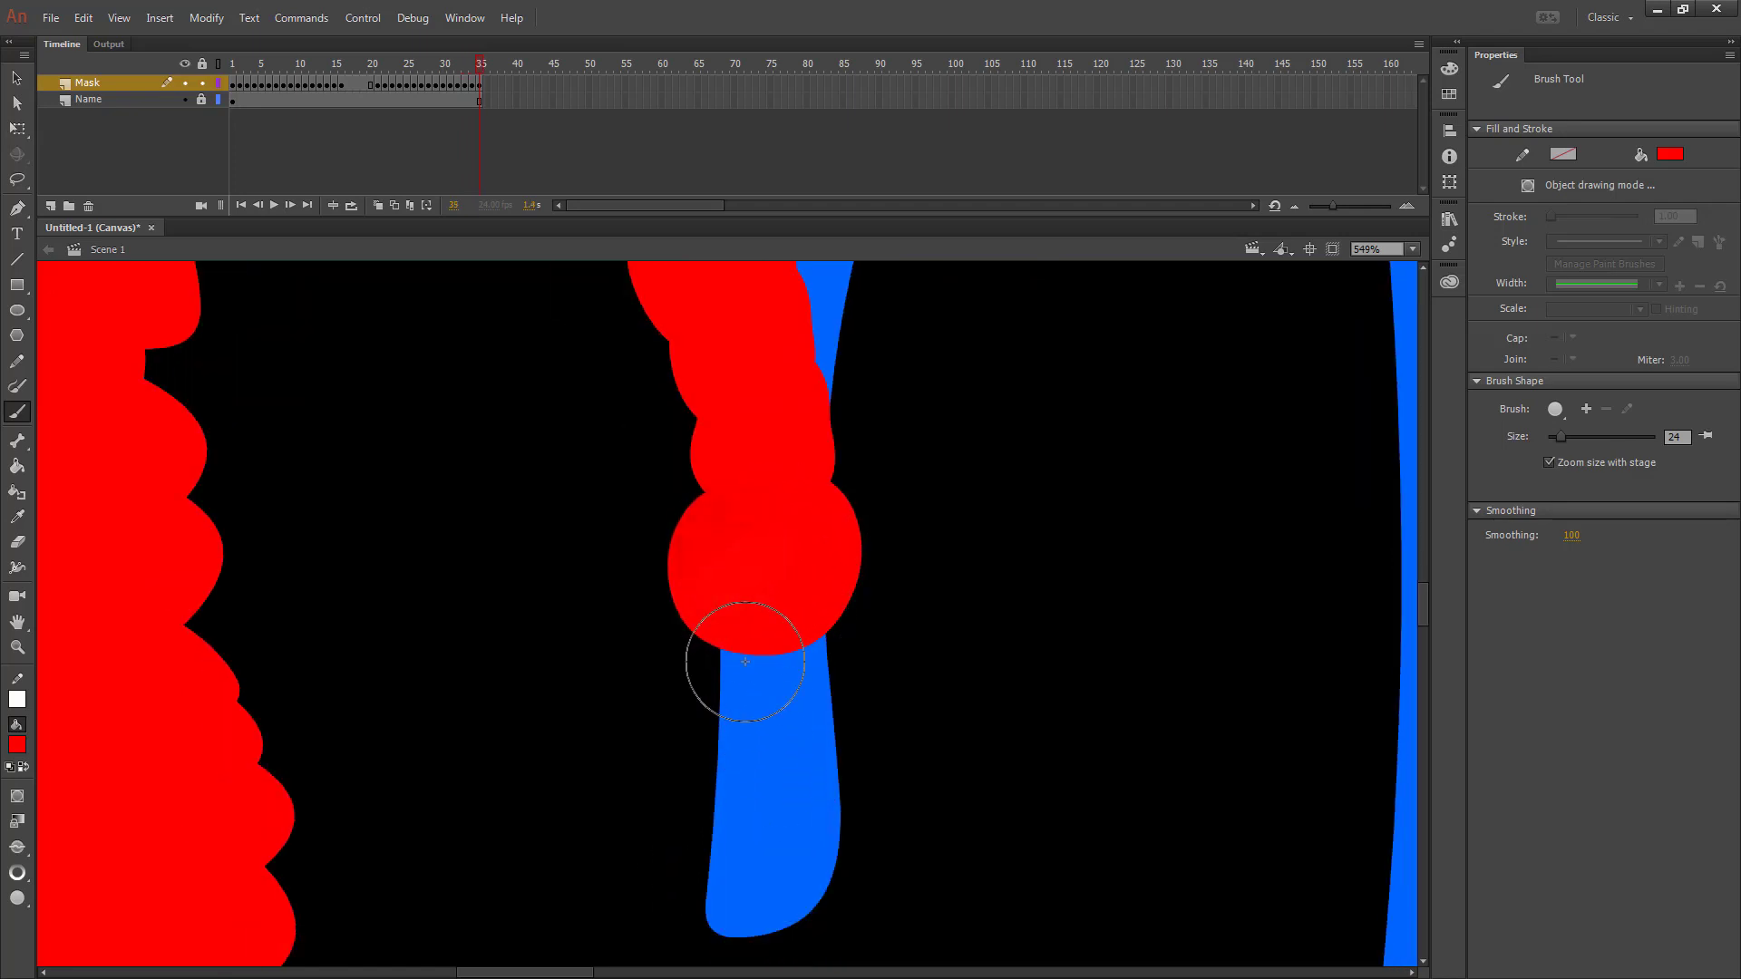
key("F6")
mouse_move(745, 662)
left_mouse_down()
mouse_move(756, 712)
mouse_move(829, 685)
mouse_move(718, 821)
mouse_move(804, 828)
mouse_move(811, 762)
left_mouse_up()
key("F6")
mouse_move(686, 918)
left_mouse_down()
mouse_move(813, 893)
mouse_move(821, 875)
left_mouse_up()
key("F6")
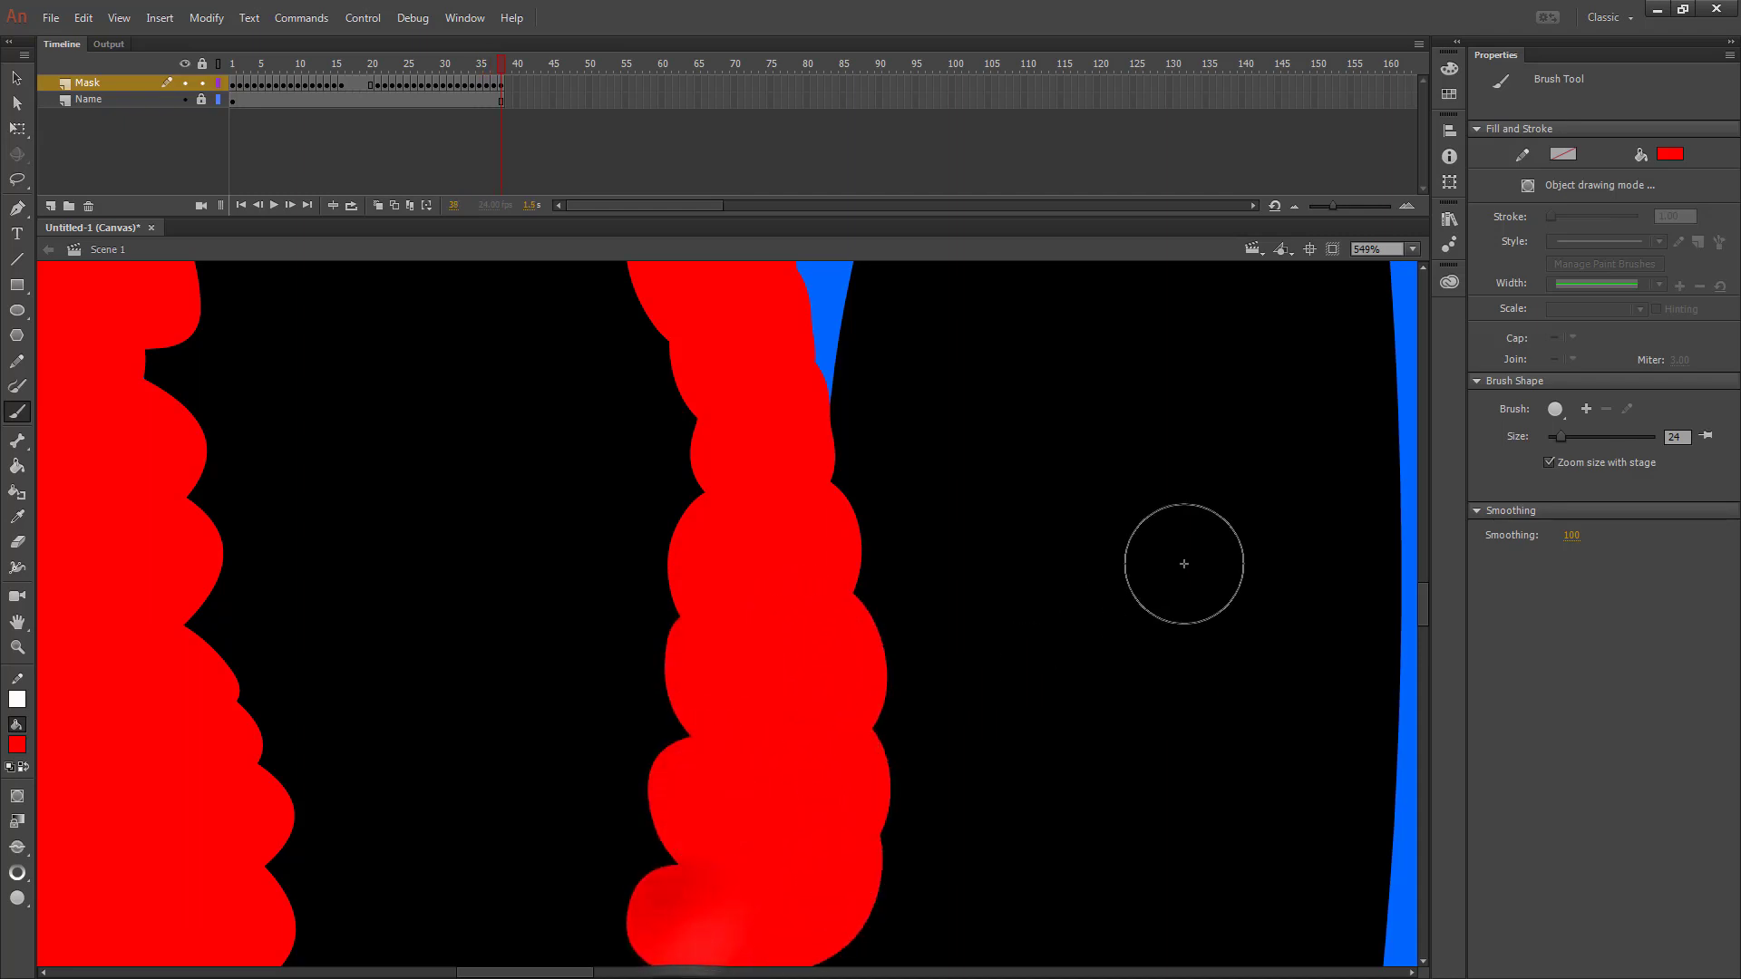
Step: Add a keyframe at frame 41 on the Mask layer and extend the Name layer to frame 41
left_click(16, 647)
left_click(16, 820)
left_click(823, 583)
left_click(793, 494)
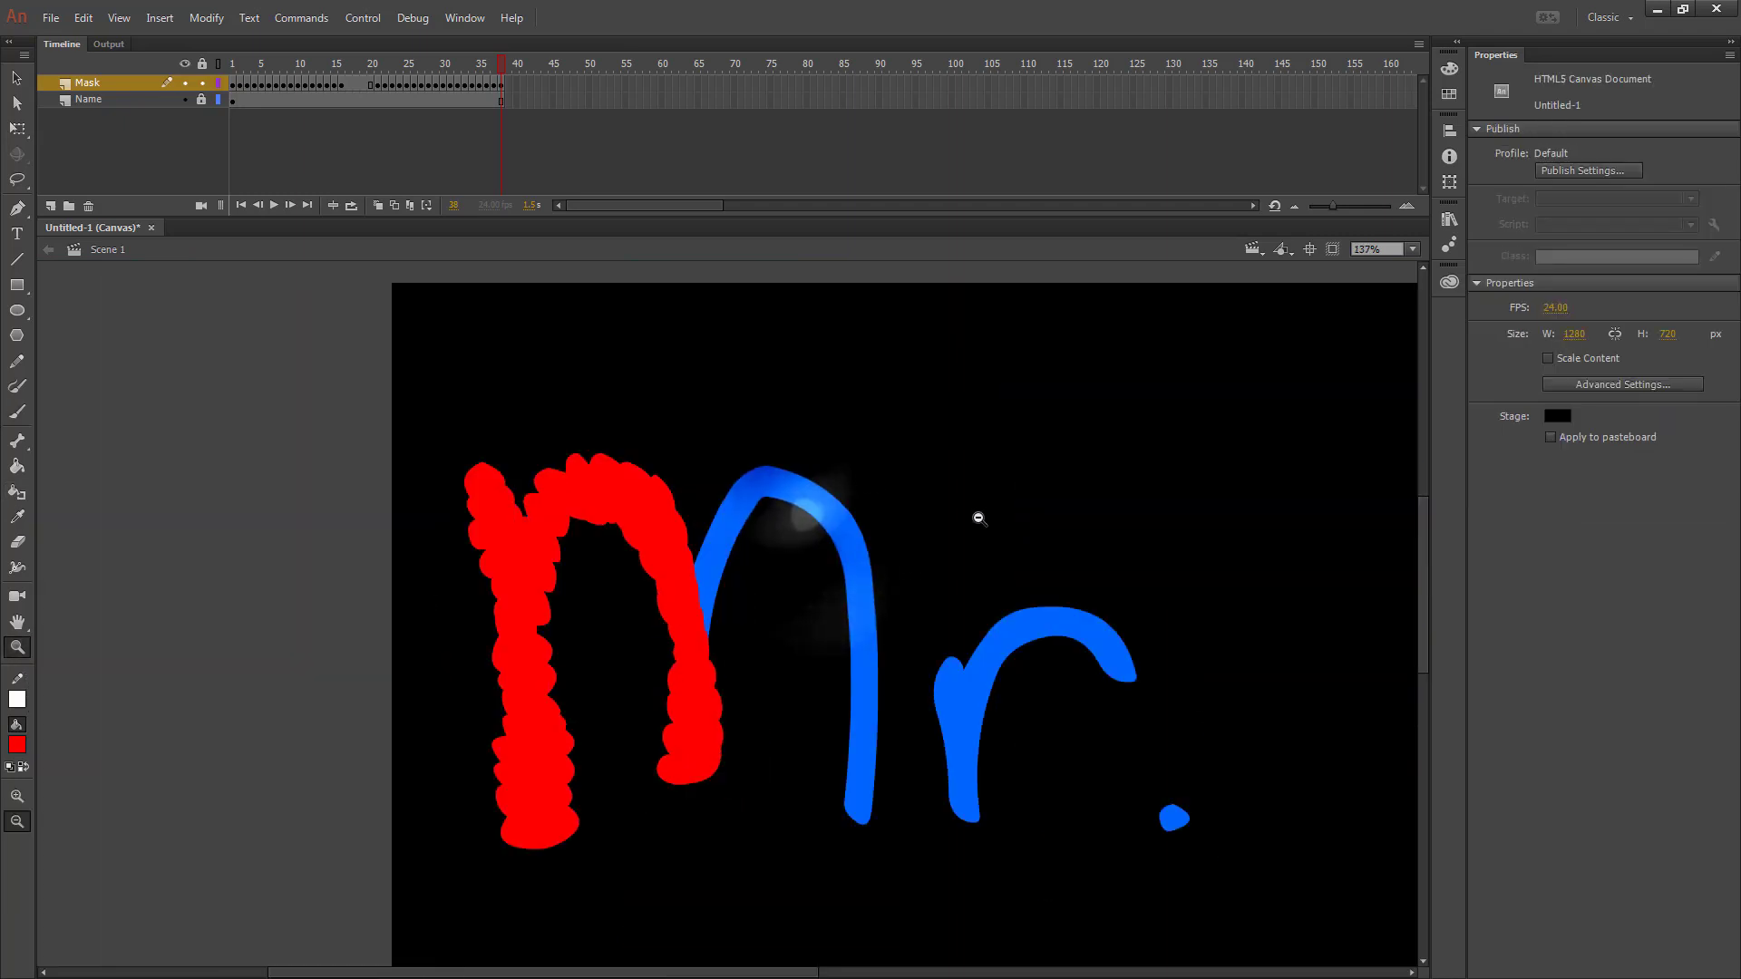
key("v")
left_click(522, 100)
left_click(522, 99)
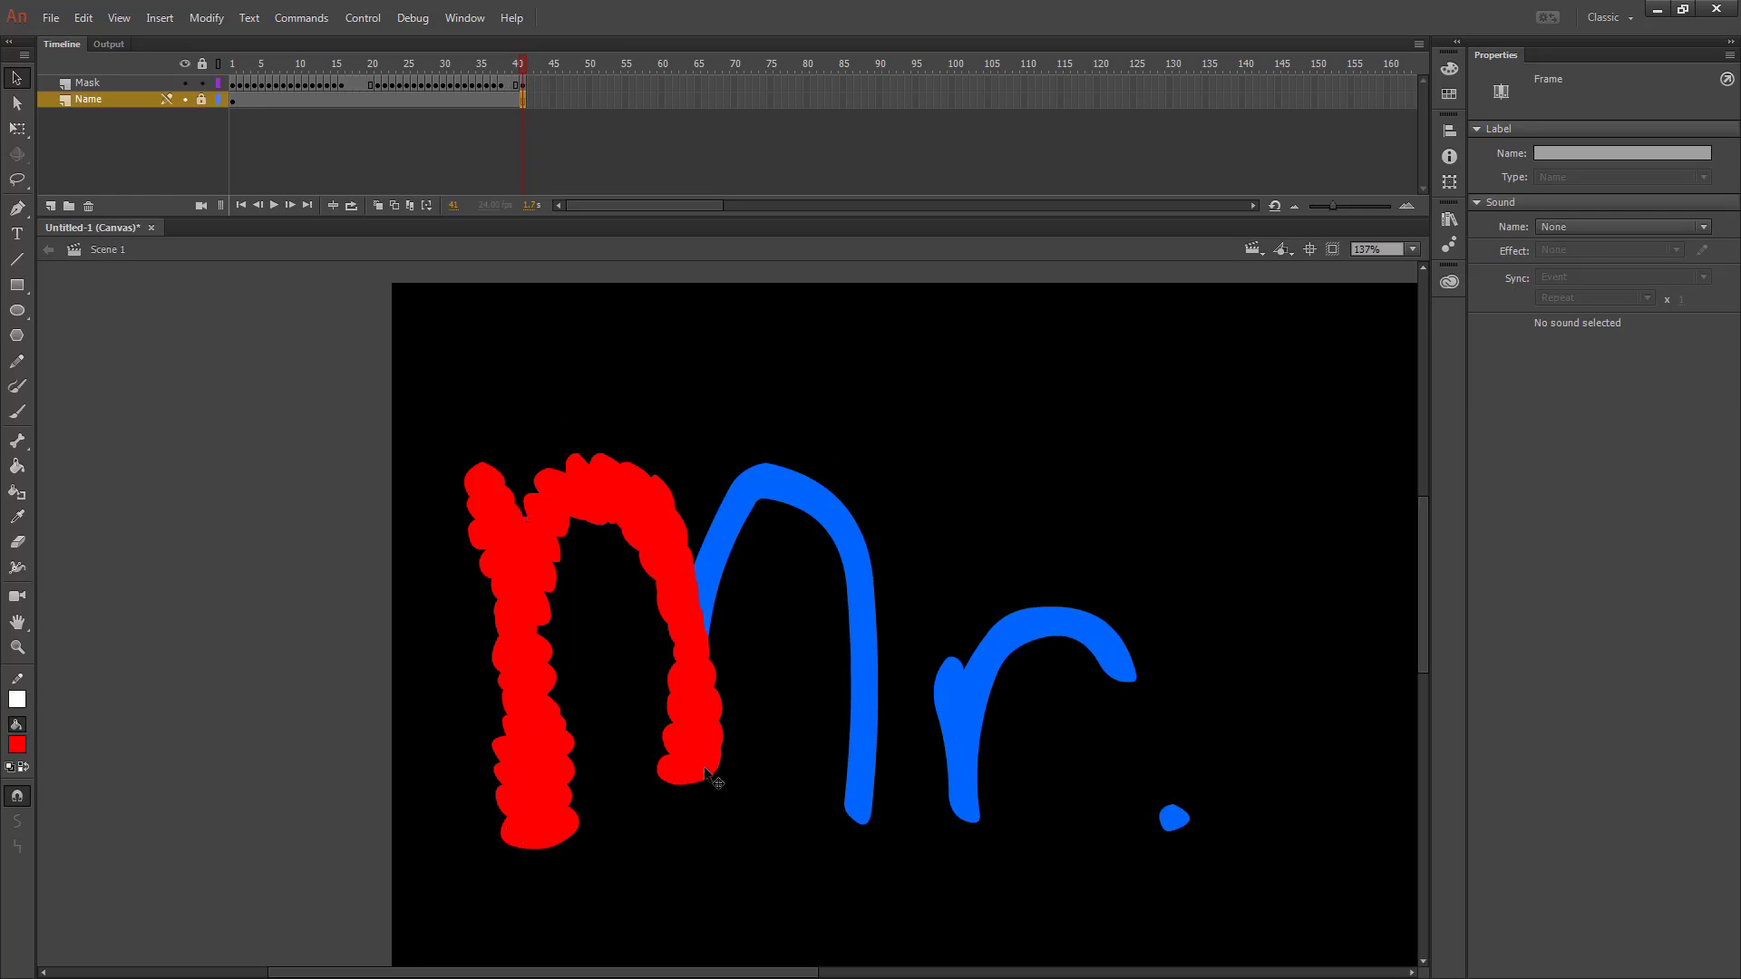
left_click(17, 411)
left_click(522, 83)
Step: Brush red over the M's second arch and last stem in stages, adding a keyframe for each stage through frame 55
mouse_move(712, 634)
left_mouse_down()
mouse_move(689, 558)
mouse_move(727, 586)
mouse_move(700, 534)
mouse_move(735, 552)
mouse_move(721, 511)
mouse_move(755, 535)
mouse_move(733, 481)
mouse_move(762, 519)
mouse_move(758, 460)
mouse_move(782, 479)
mouse_move(774, 502)
mouse_move(777, 463)
mouse_move(803, 475)
mouse_move(802, 515)
mouse_move(797, 481)
mouse_move(839, 494)
mouse_move(823, 529)
mouse_move(839, 499)
mouse_move(865, 595)
mouse_move(849, 574)
mouse_move(854, 556)
mouse_move(877, 607)
mouse_move(870, 635)
mouse_move(853, 622)
mouse_move(861, 593)
mouse_move(881, 604)
mouse_move(880, 664)
mouse_move(866, 675)
mouse_move(850, 646)
mouse_move(860, 631)
mouse_move(881, 658)
mouse_move(885, 721)
mouse_move(856, 720)
mouse_move(862, 686)
mouse_move(882, 702)
mouse_move(873, 769)
mouse_move(854, 744)
mouse_move(865, 724)
mouse_move(880, 824)
mouse_move(853, 781)
mouse_move(869, 807)
left_mouse_up()
key("F6")
key("F6")
key("F6")
key("F6")
key("F6")
key("F6")
key("F6")
key("F6")
key("F6")
key("F6")
key("F6")
key("F6")
key("F6")
key("F6")
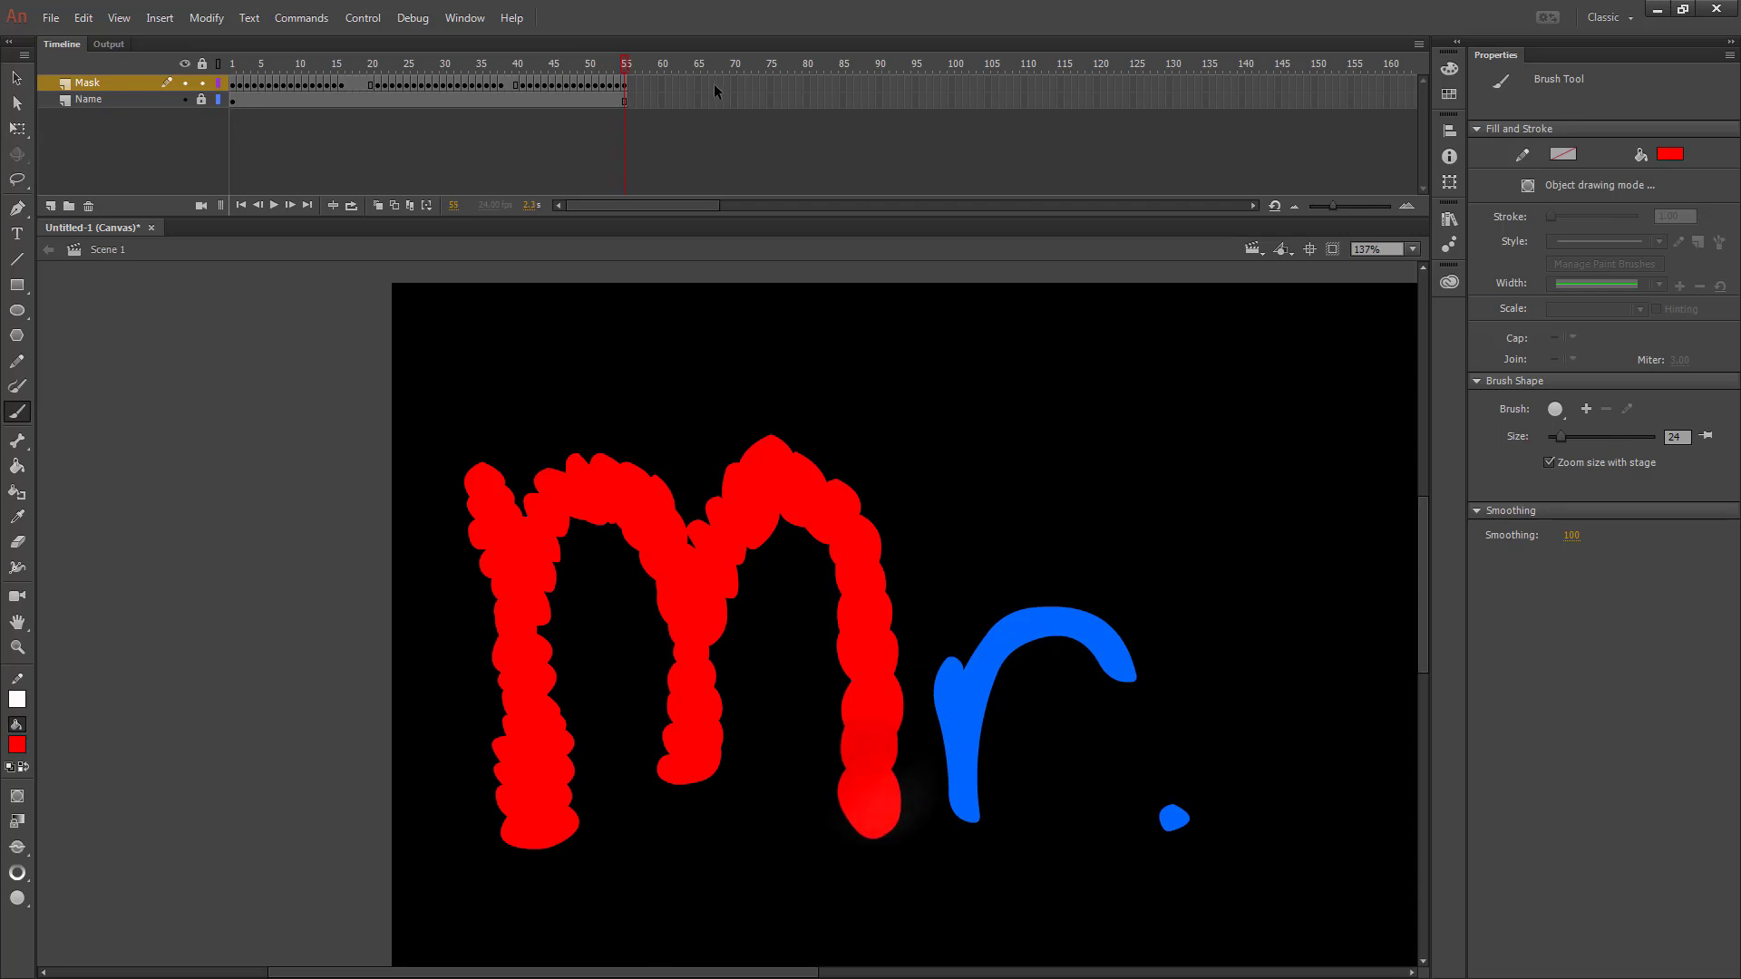
Step: Add a keyframe at frame 65 on the Mask layer and extend the Name layer to frame 65
left_click(698, 84)
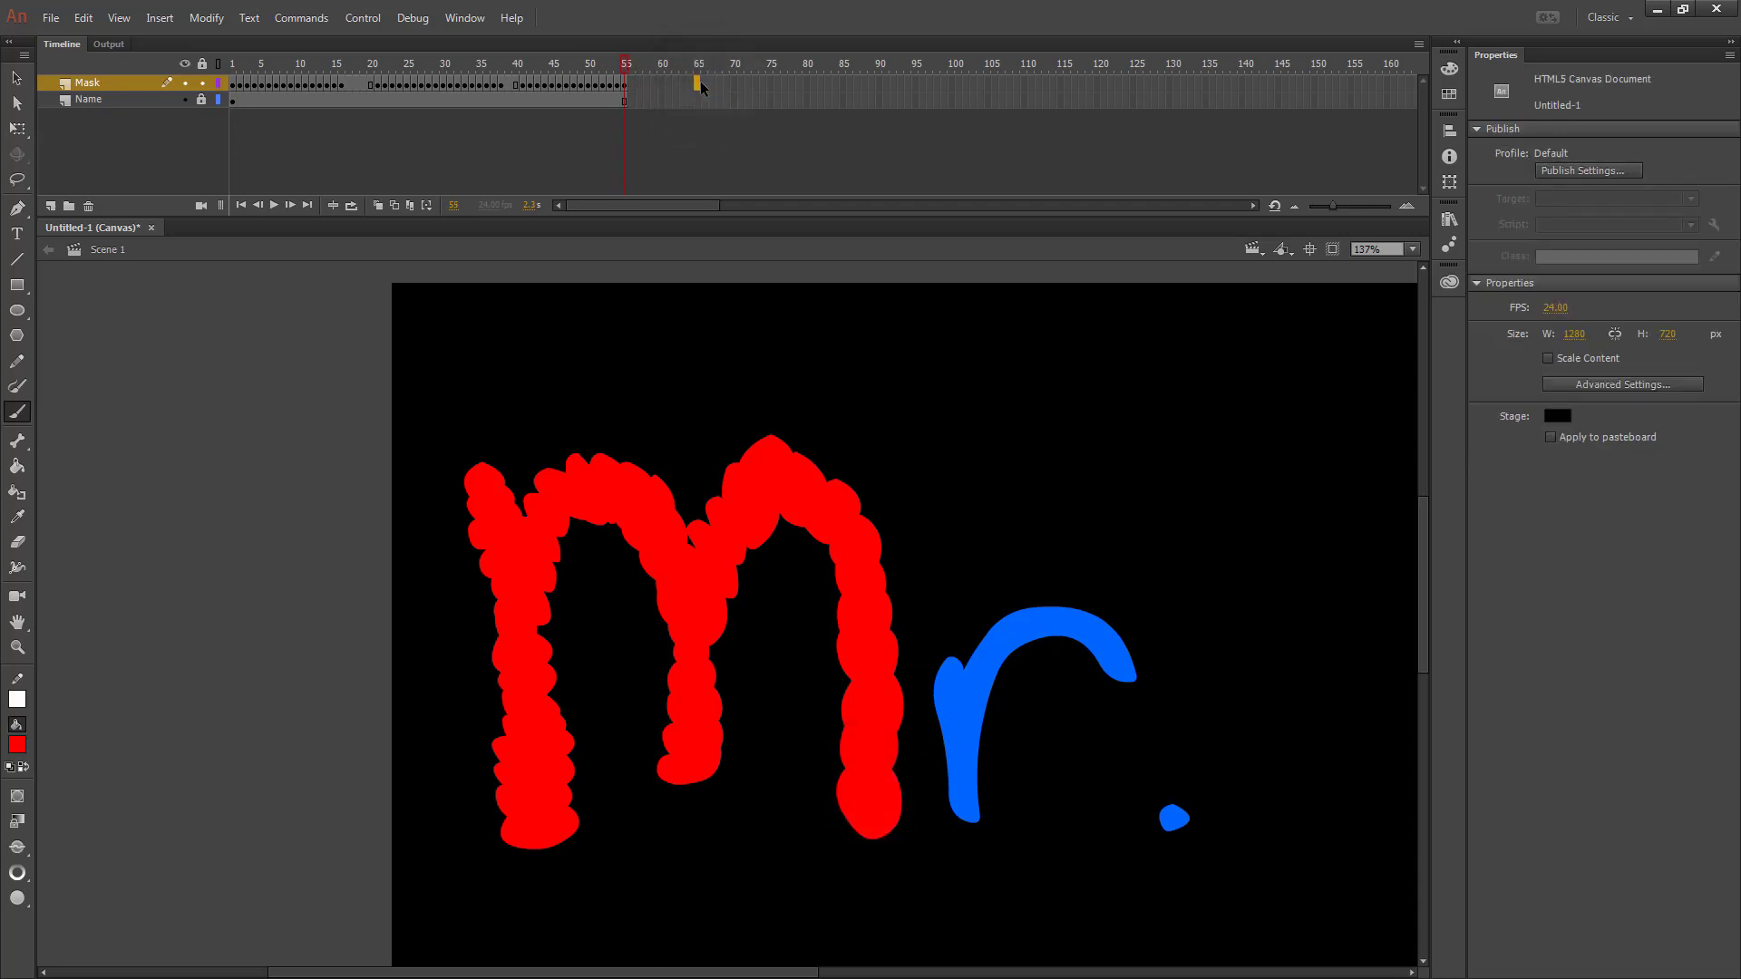
key("F5")
left_click(695, 100)
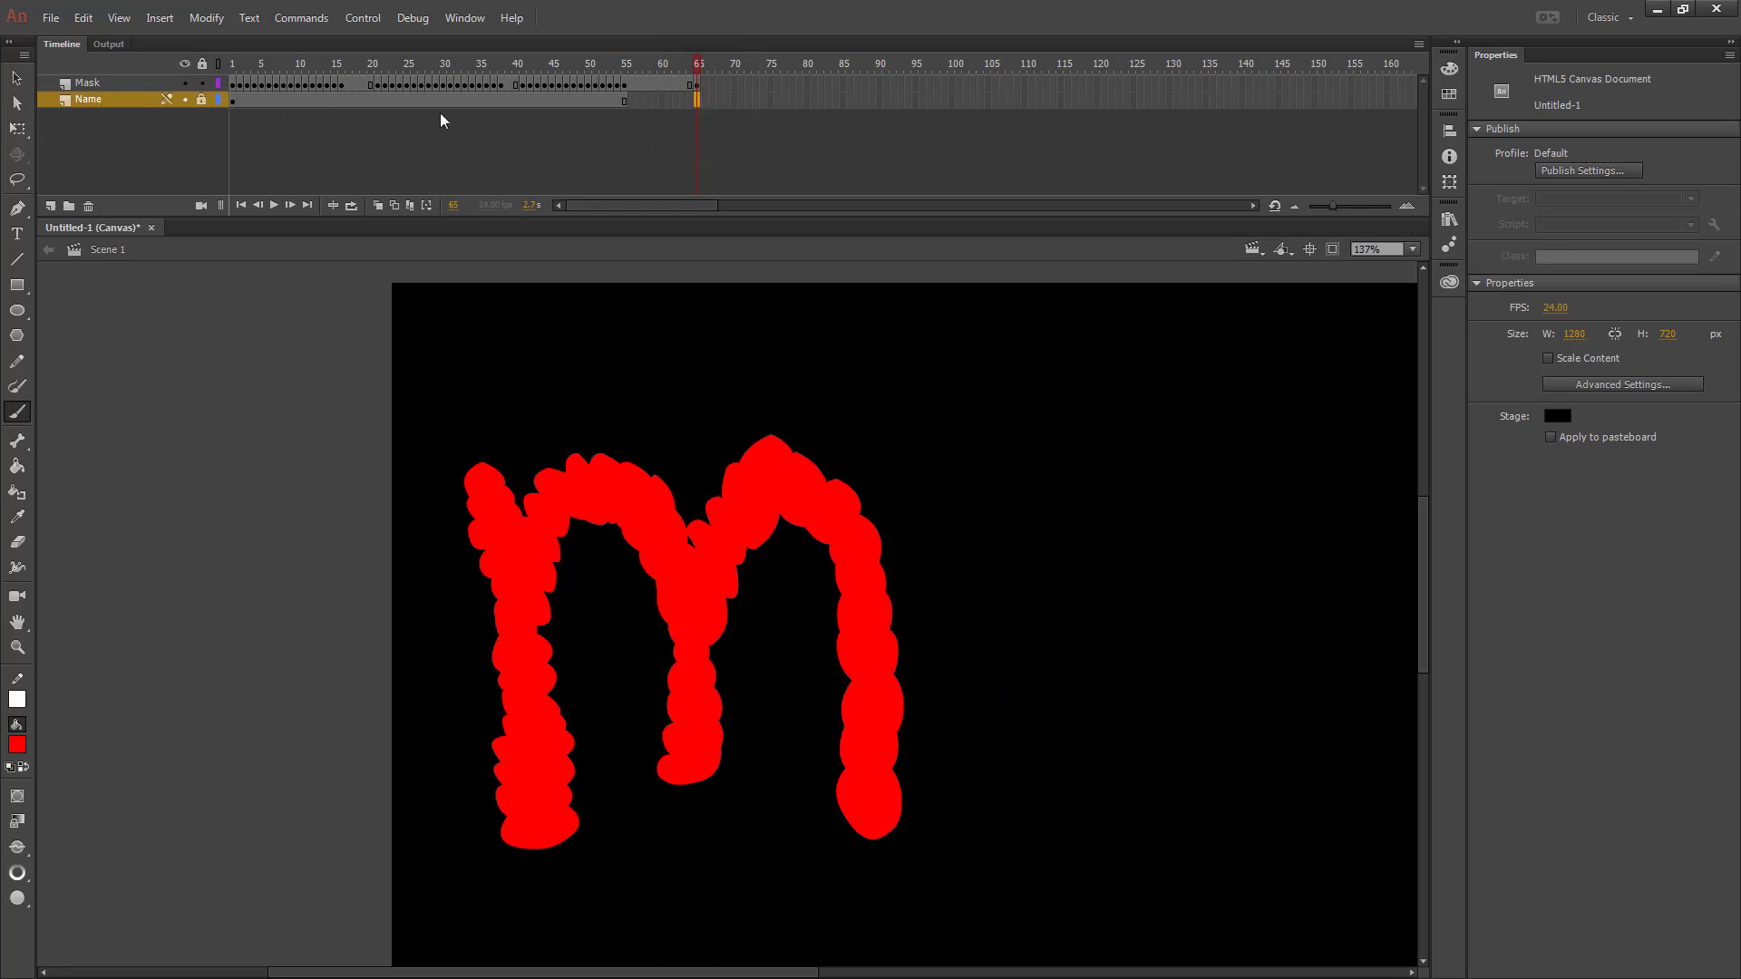
left_click(694, 100)
key("F5")
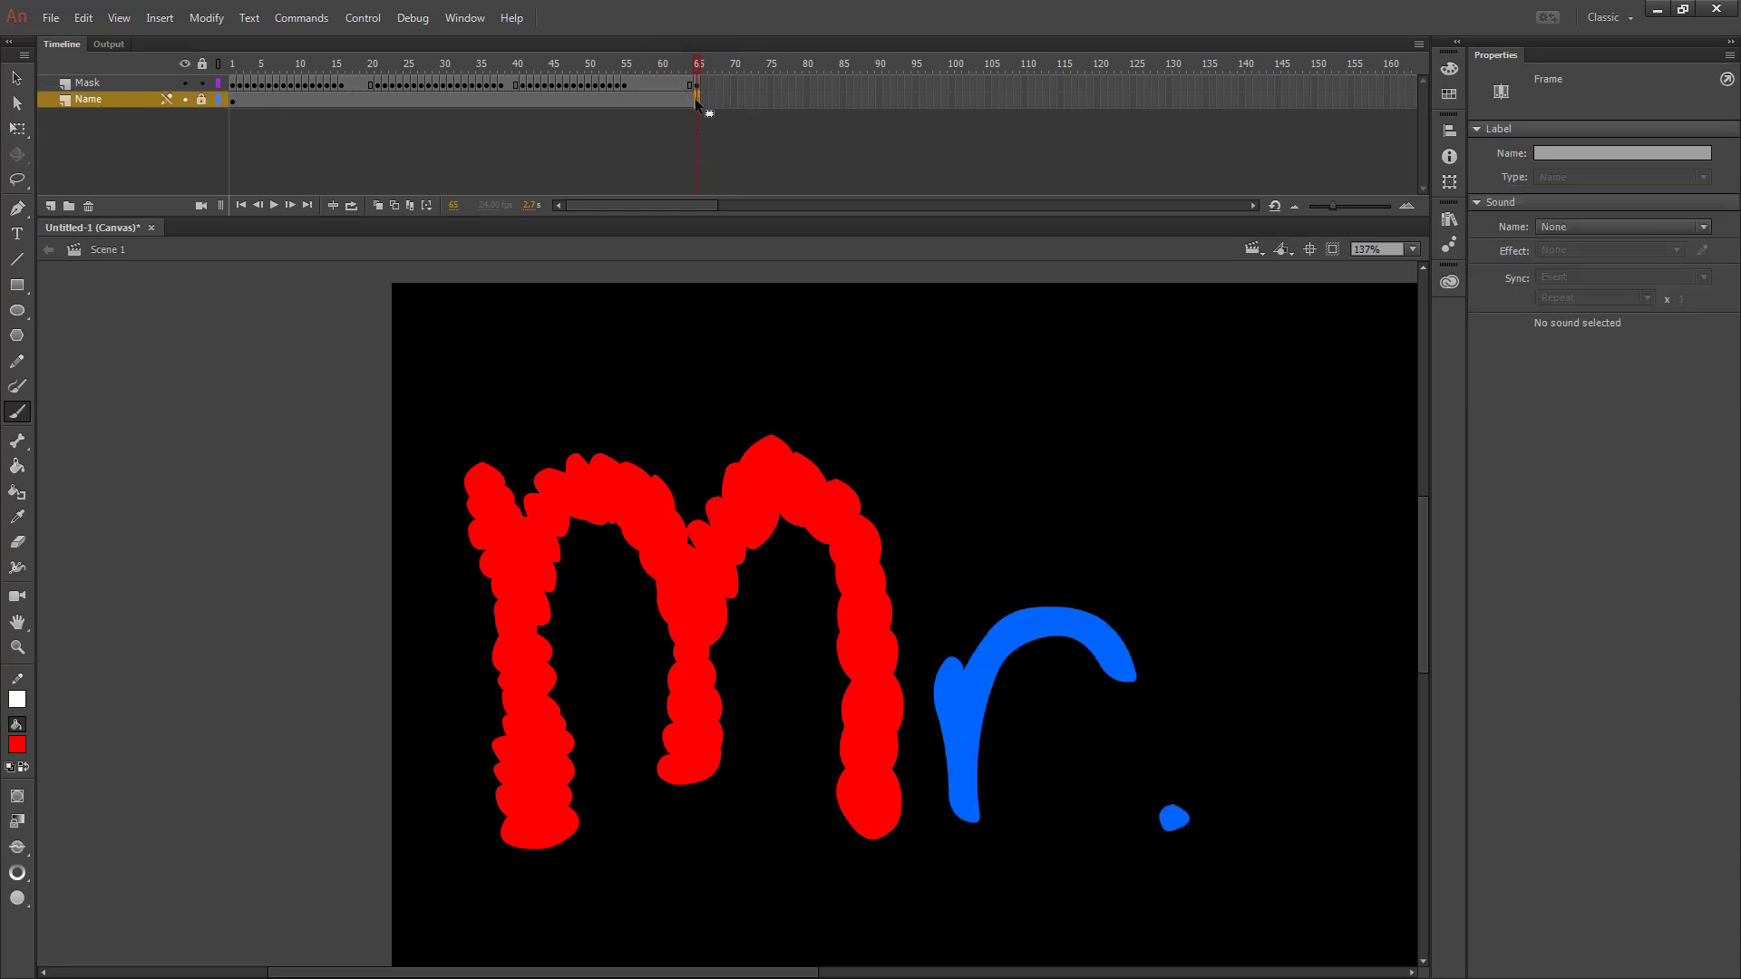
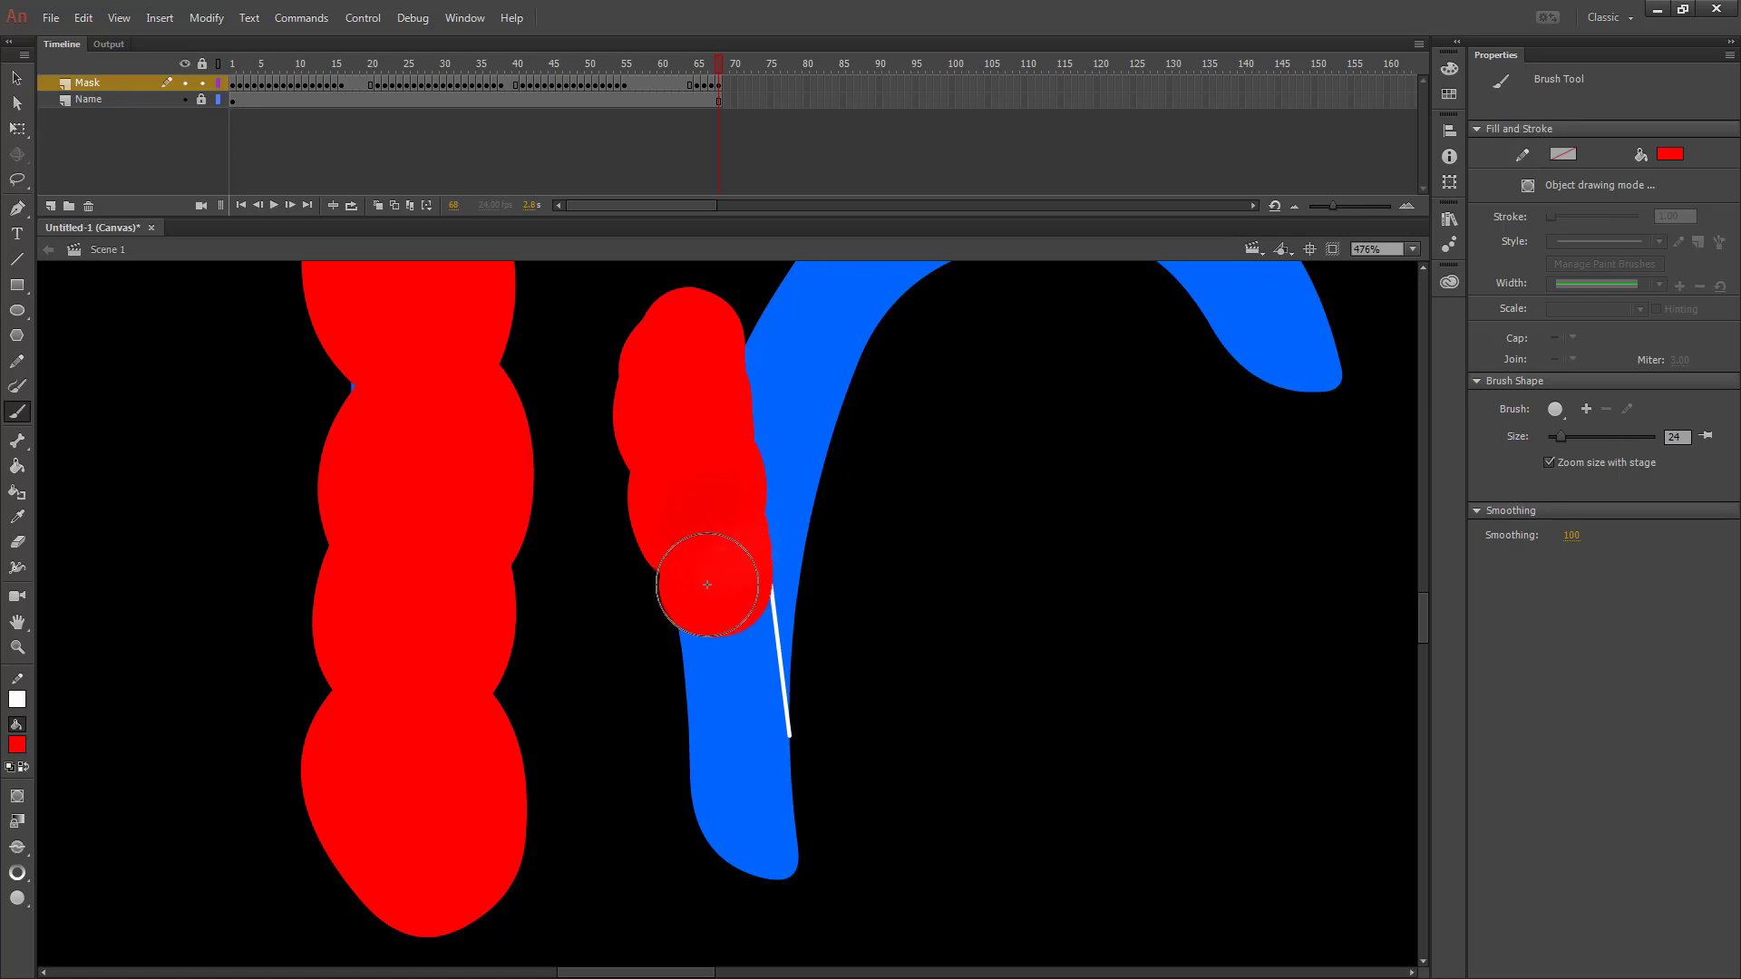
Step: Paint the r's stem red past the white guide line and down to its base, adding keyframes through frame 73
key("F6")
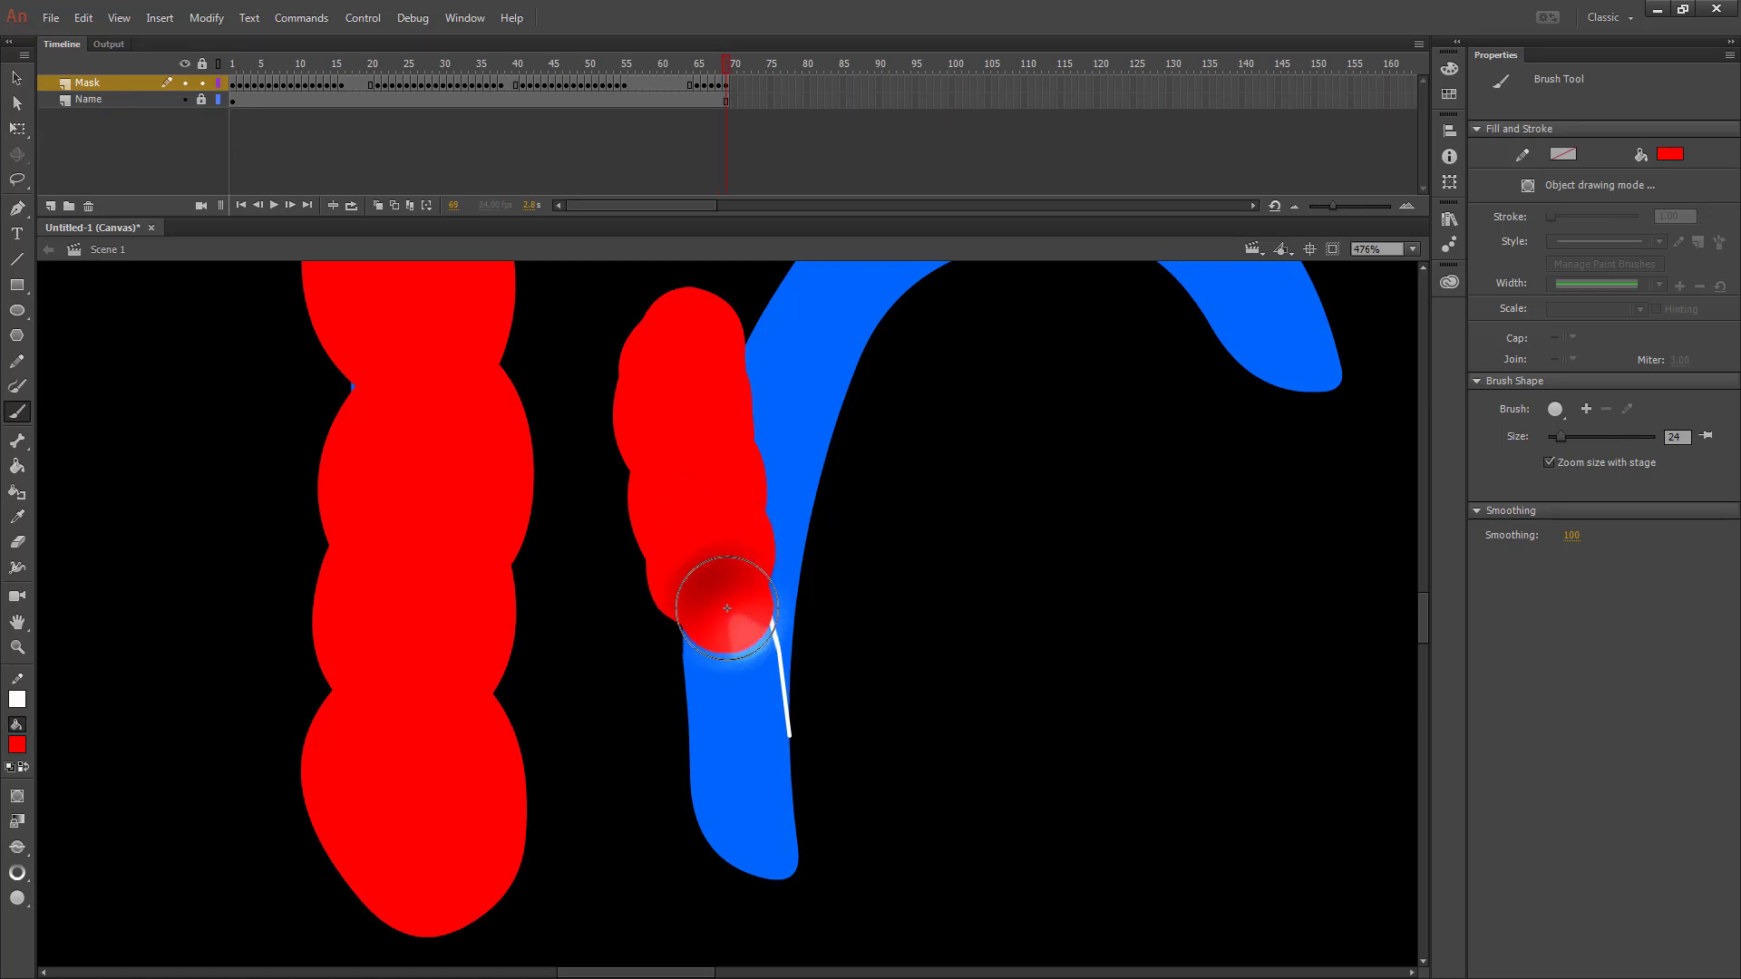
key("F6")
mouse_move(726, 661)
left_mouse_down()
mouse_move(738, 722)
mouse_move(714, 731)
left_mouse_up()
key("F6")
mouse_move(715, 668)
left_mouse_down()
mouse_move(760, 790)
mouse_move(754, 811)
mouse_move(703, 796)
mouse_move(788, 834)
mouse_move(787, 858)
mouse_move(740, 853)
mouse_move(737, 816)
left_mouse_up()
key("F6")
key("F6")
Step: Add a keyframe at frame 79 on the Mask layer and extend the Name layer to frame 79
left_click(798, 98)
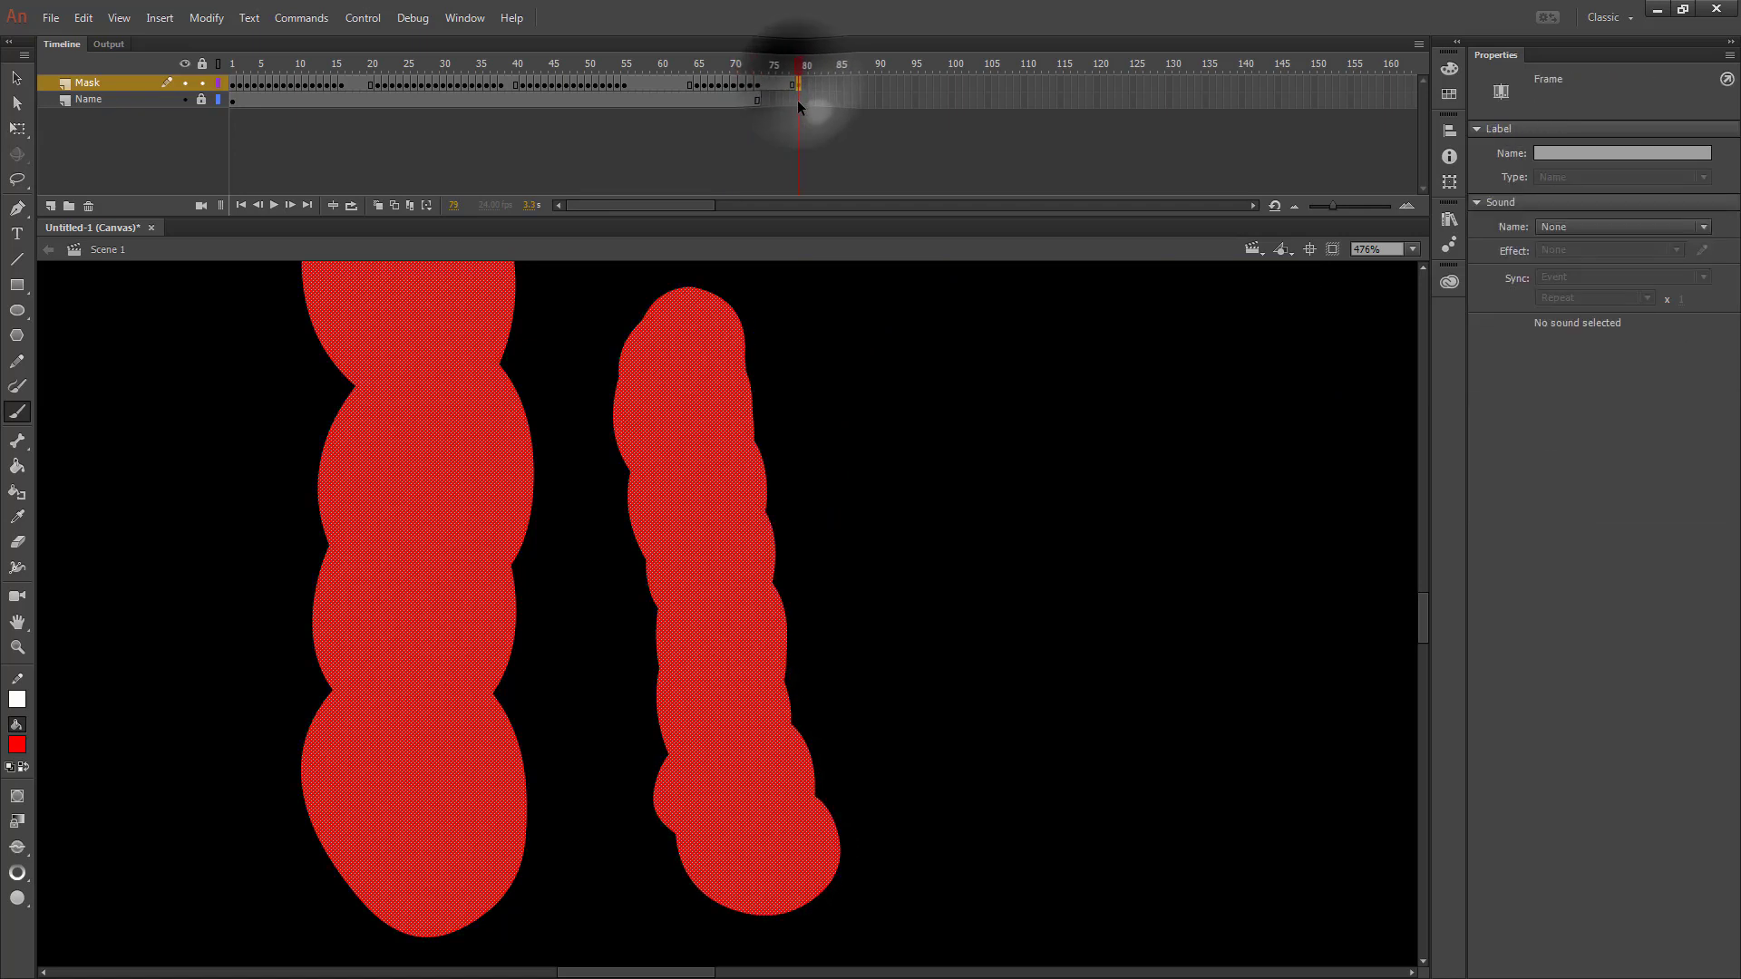
scroll(895, 432, "down", 3)
scroll(895, 432, "up", 6)
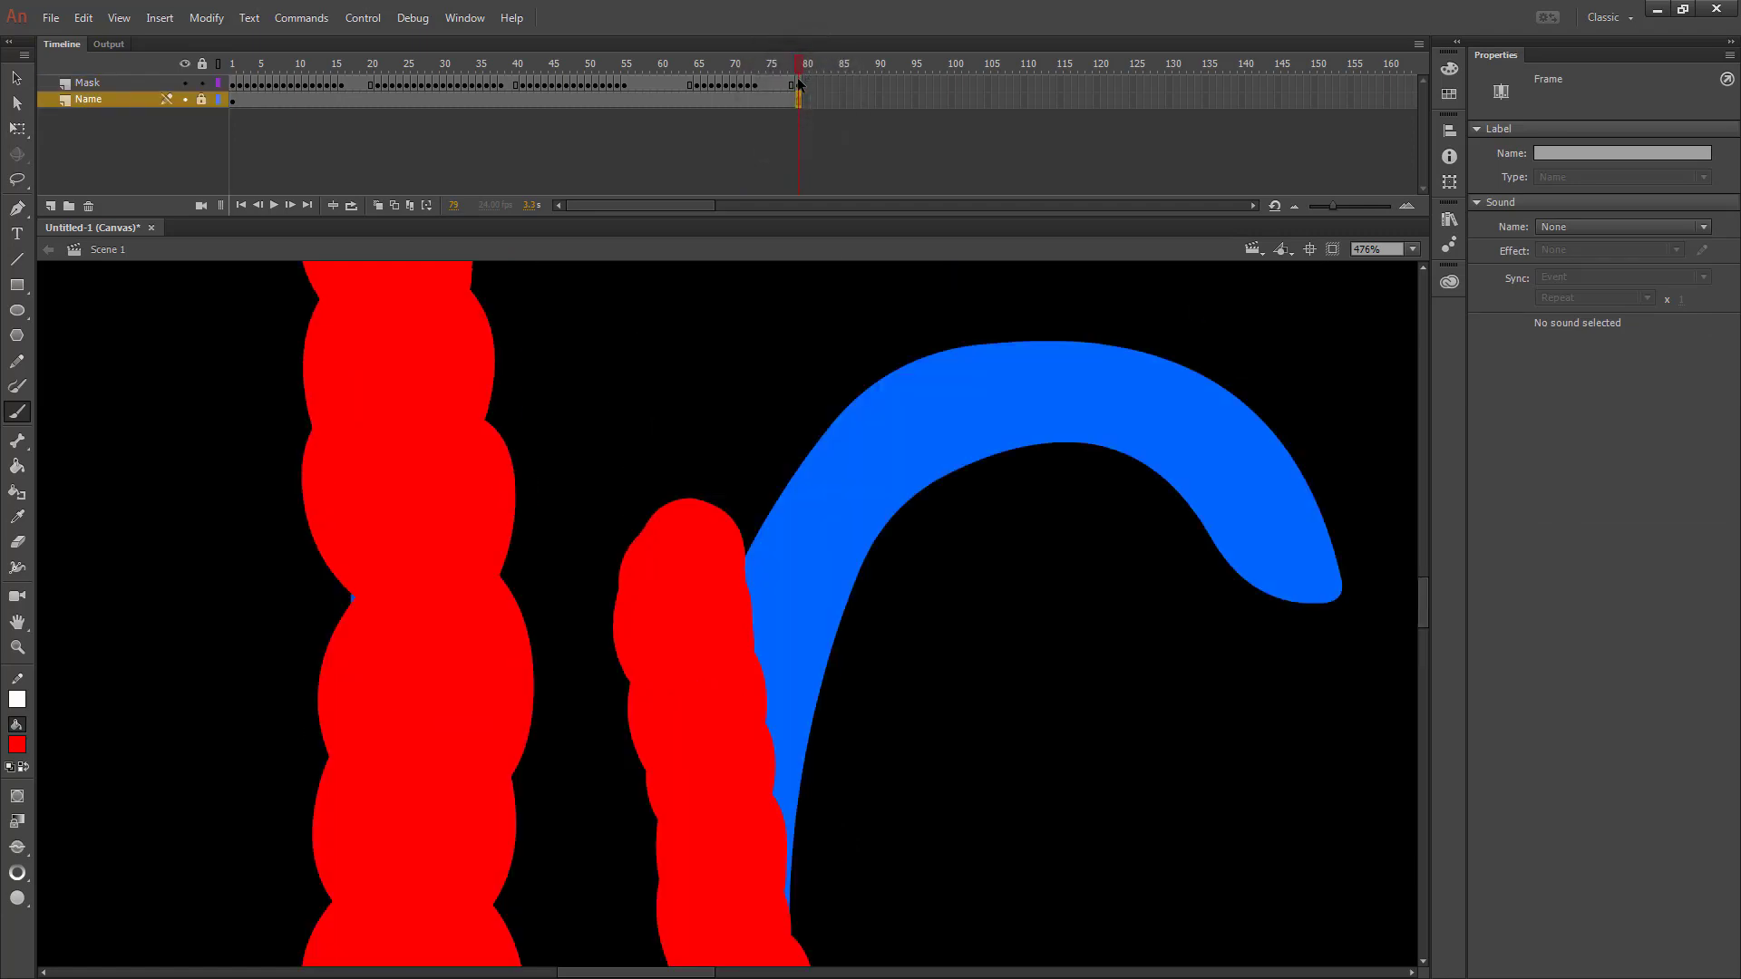
left_click(799, 84)
Step: Brush red over the r's curved arm from the stem to its tip in stages, adding keyframes through frame 89
mouse_move(775, 862)
left_mouse_down()
mouse_move(794, 767)
mouse_move(771, 668)
mouse_move(810, 655)
mouse_move(797, 675)
mouse_move(841, 624)
mouse_move(775, 604)
mouse_move(774, 521)
mouse_move(833, 522)
mouse_move(824, 556)
left_mouse_up()
key("F6")
key("F6")
key("F6")
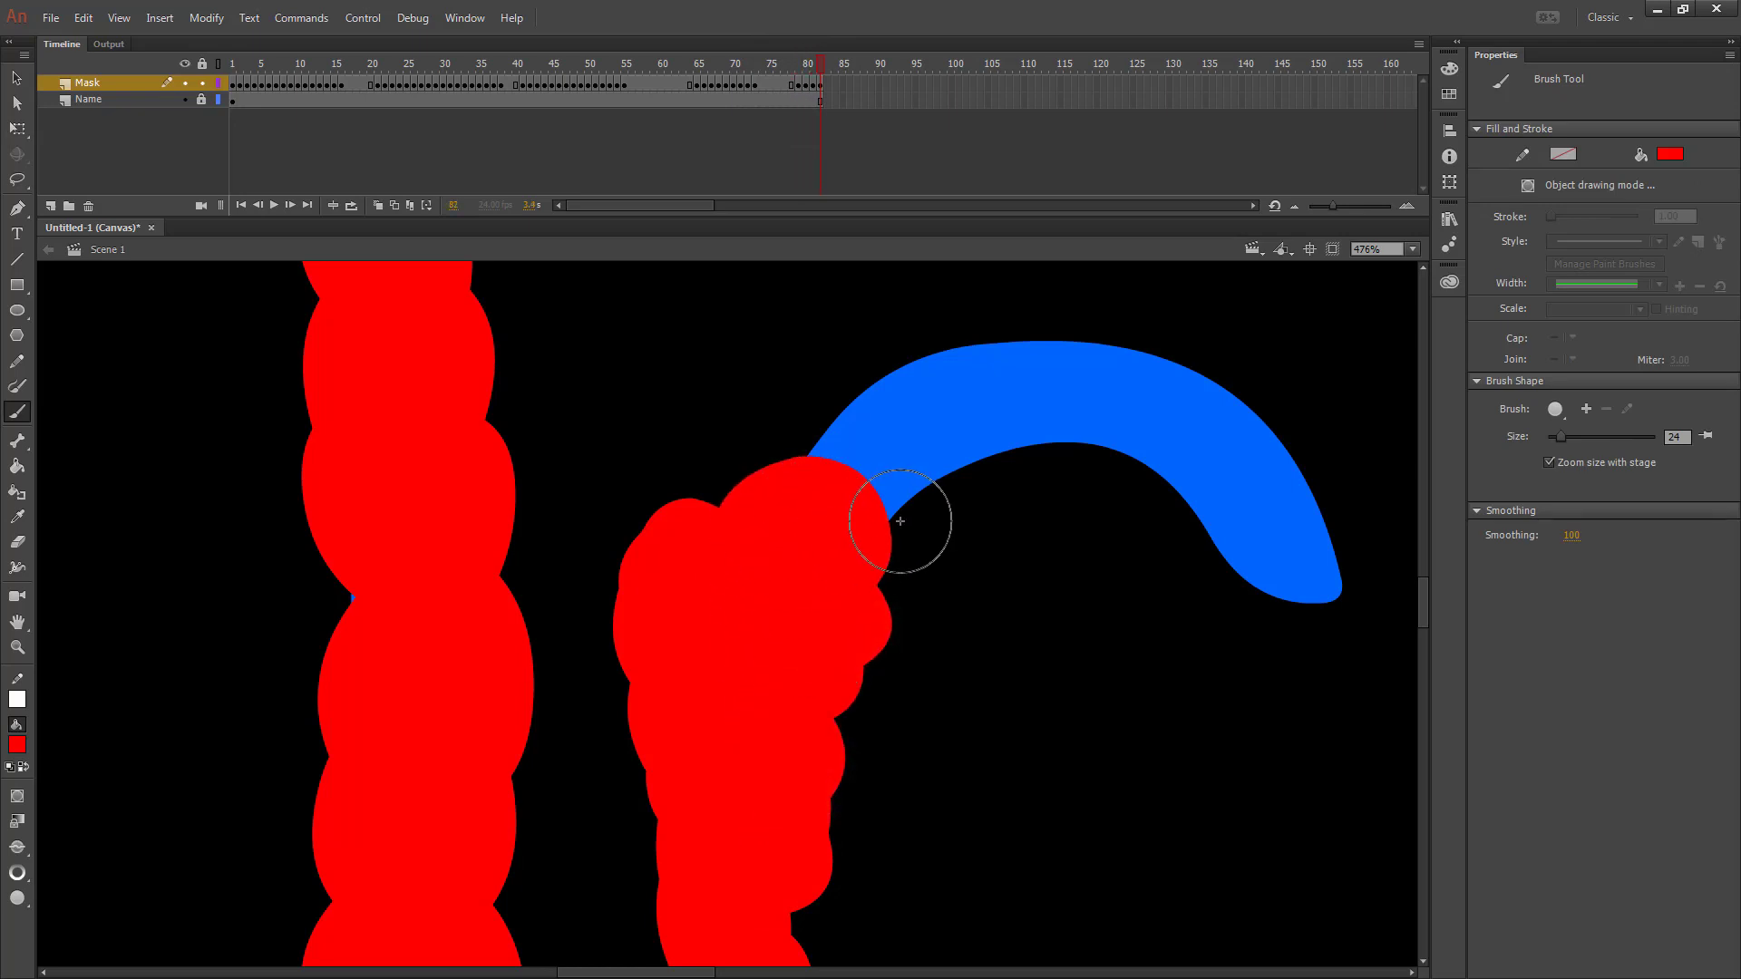
left_click_drag(378, 587, 381, 605)
key("F6")
mouse_move(893, 506)
left_mouse_down()
mouse_move(832, 458)
mouse_move(929, 431)
mouse_move(908, 483)
mouse_move(929, 484)
mouse_move(1001, 455)
mouse_move(900, 397)
mouse_move(1060, 399)
mouse_move(1030, 436)
mouse_move(1068, 424)
mouse_move(1043, 362)
mouse_move(1100, 376)
mouse_move(1065, 446)
left_mouse_up()
key("F6")
key("F6")
key("F6")
mouse_move(1141, 357)
left_mouse_down()
mouse_move(1180, 446)
mouse_move(1126, 450)
left_mouse_up()
key("F6")
key("F6")
mouse_move(1225, 401)
left_mouse_down()
mouse_move(1234, 470)
mouse_move(1185, 498)
mouse_move(1287, 474)
mouse_move(1296, 541)
mouse_move(1215, 523)
mouse_move(1302, 526)
mouse_move(1324, 555)
mouse_move(1309, 593)
mouse_move(1266, 568)
left_mouse_up()
key("F6")
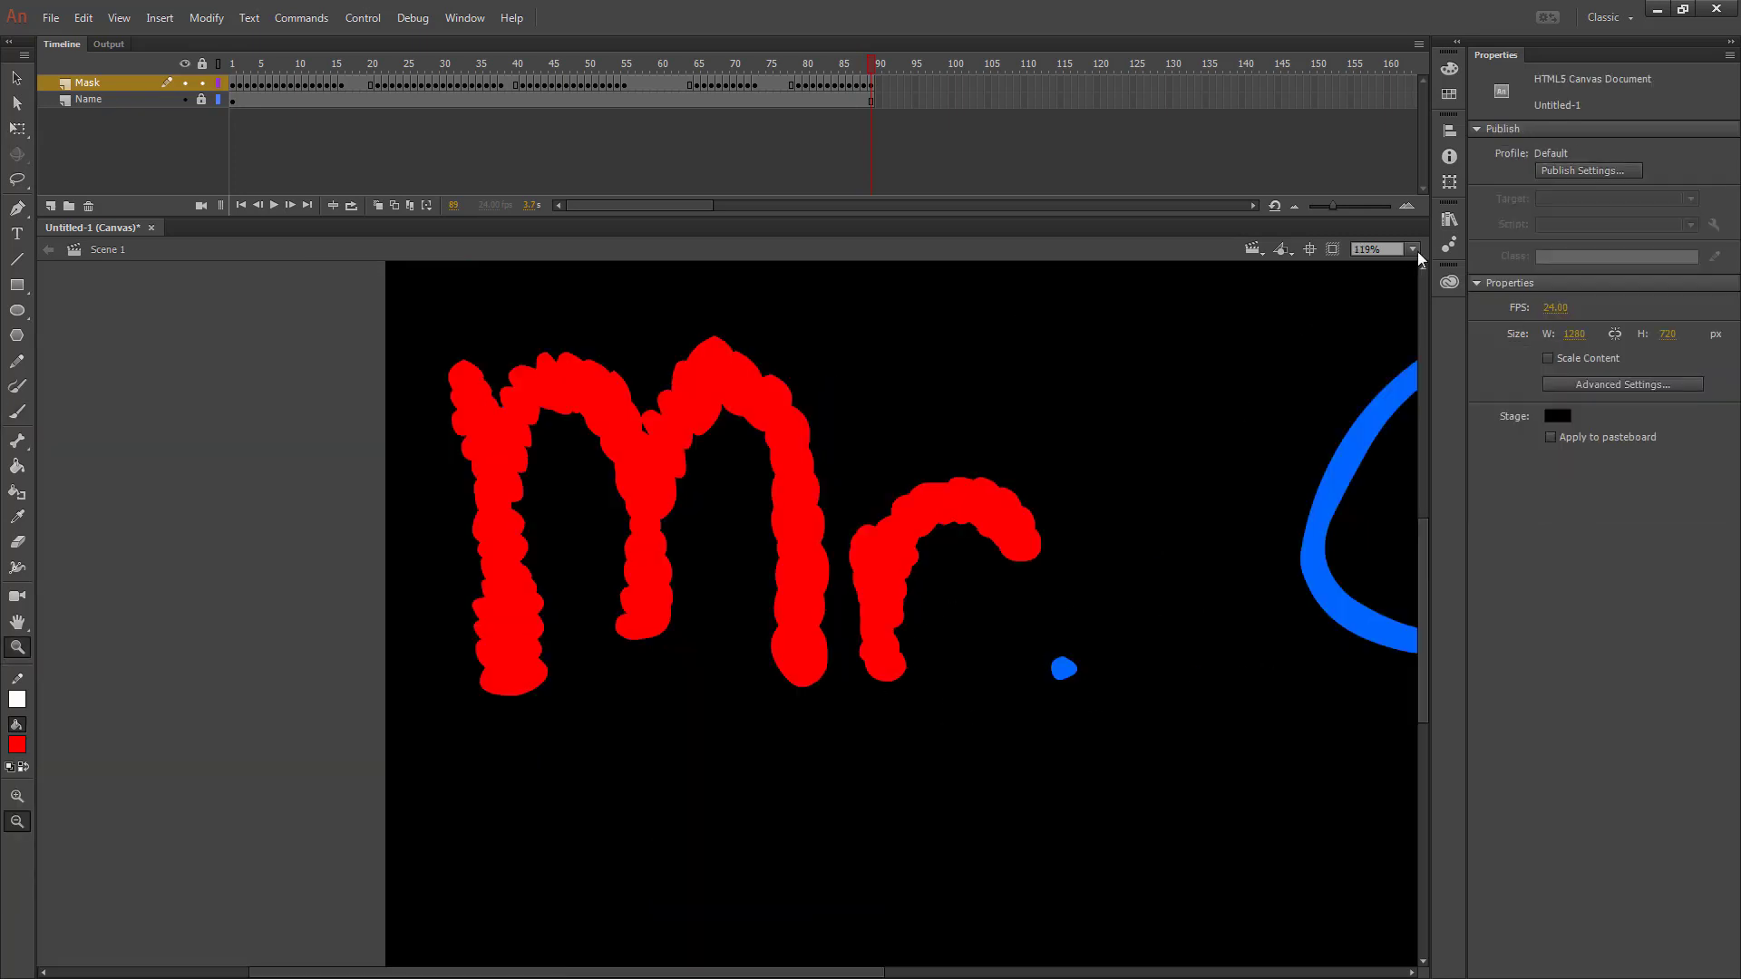
Step: Set the stage magnification to 100% and activate the Brush tool
left_click(1411, 249)
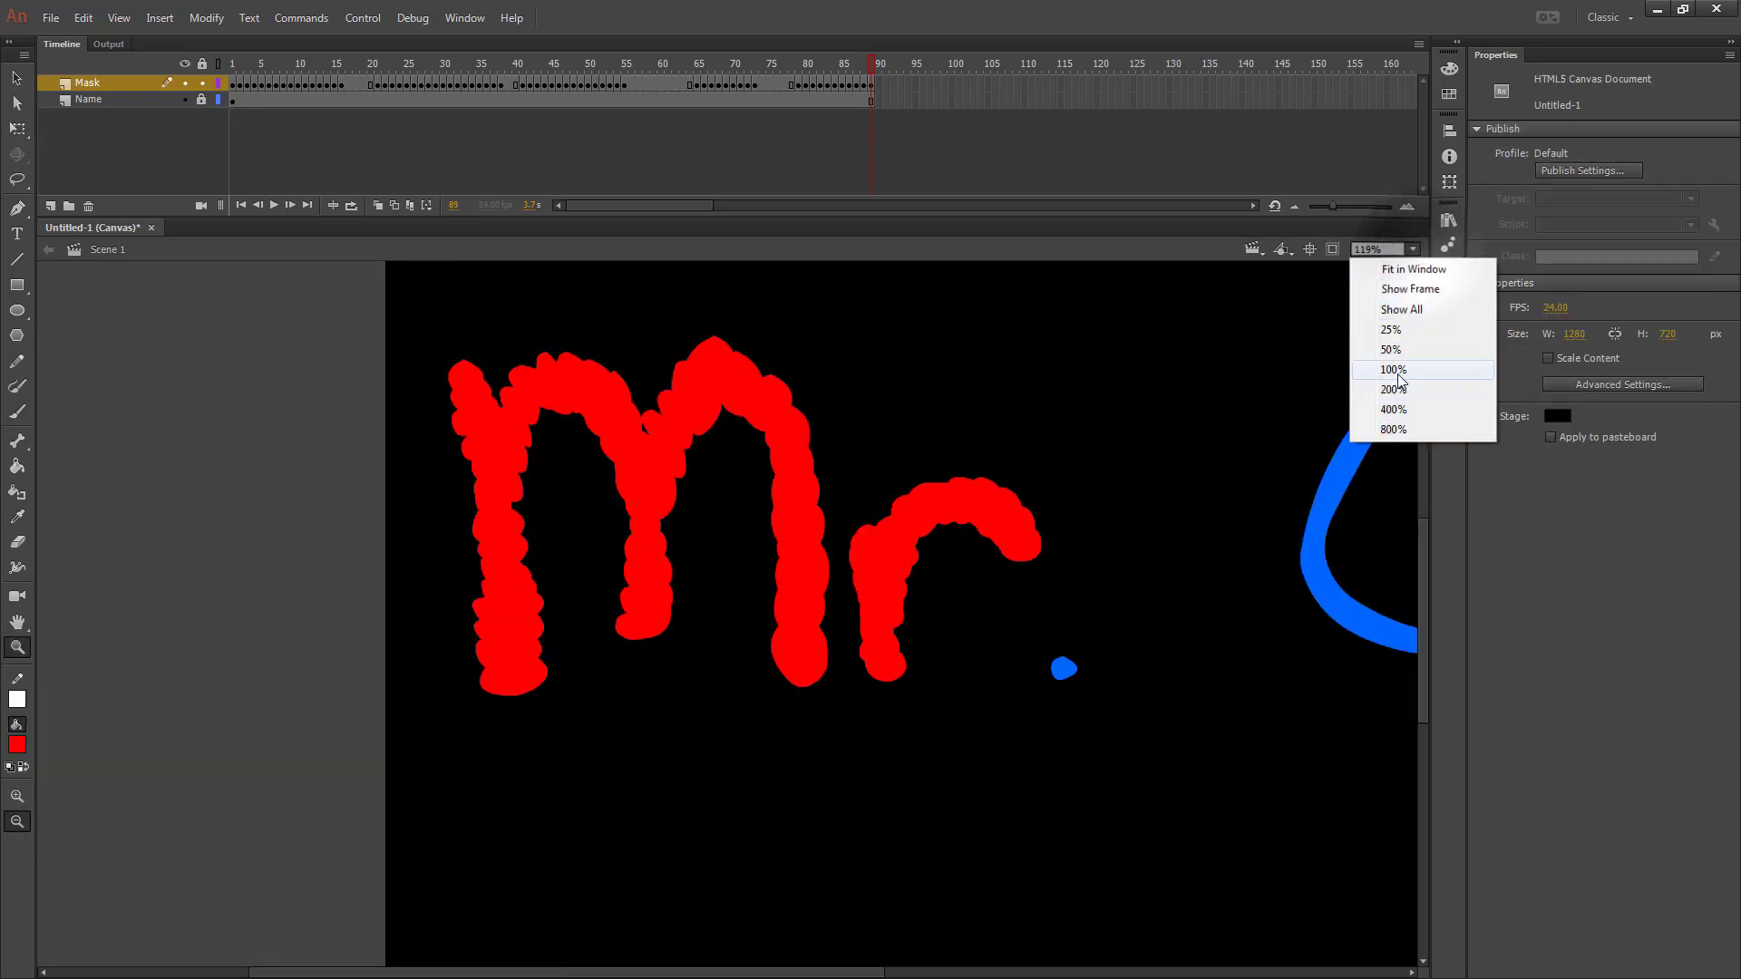
left_click(1387, 370)
key("b")
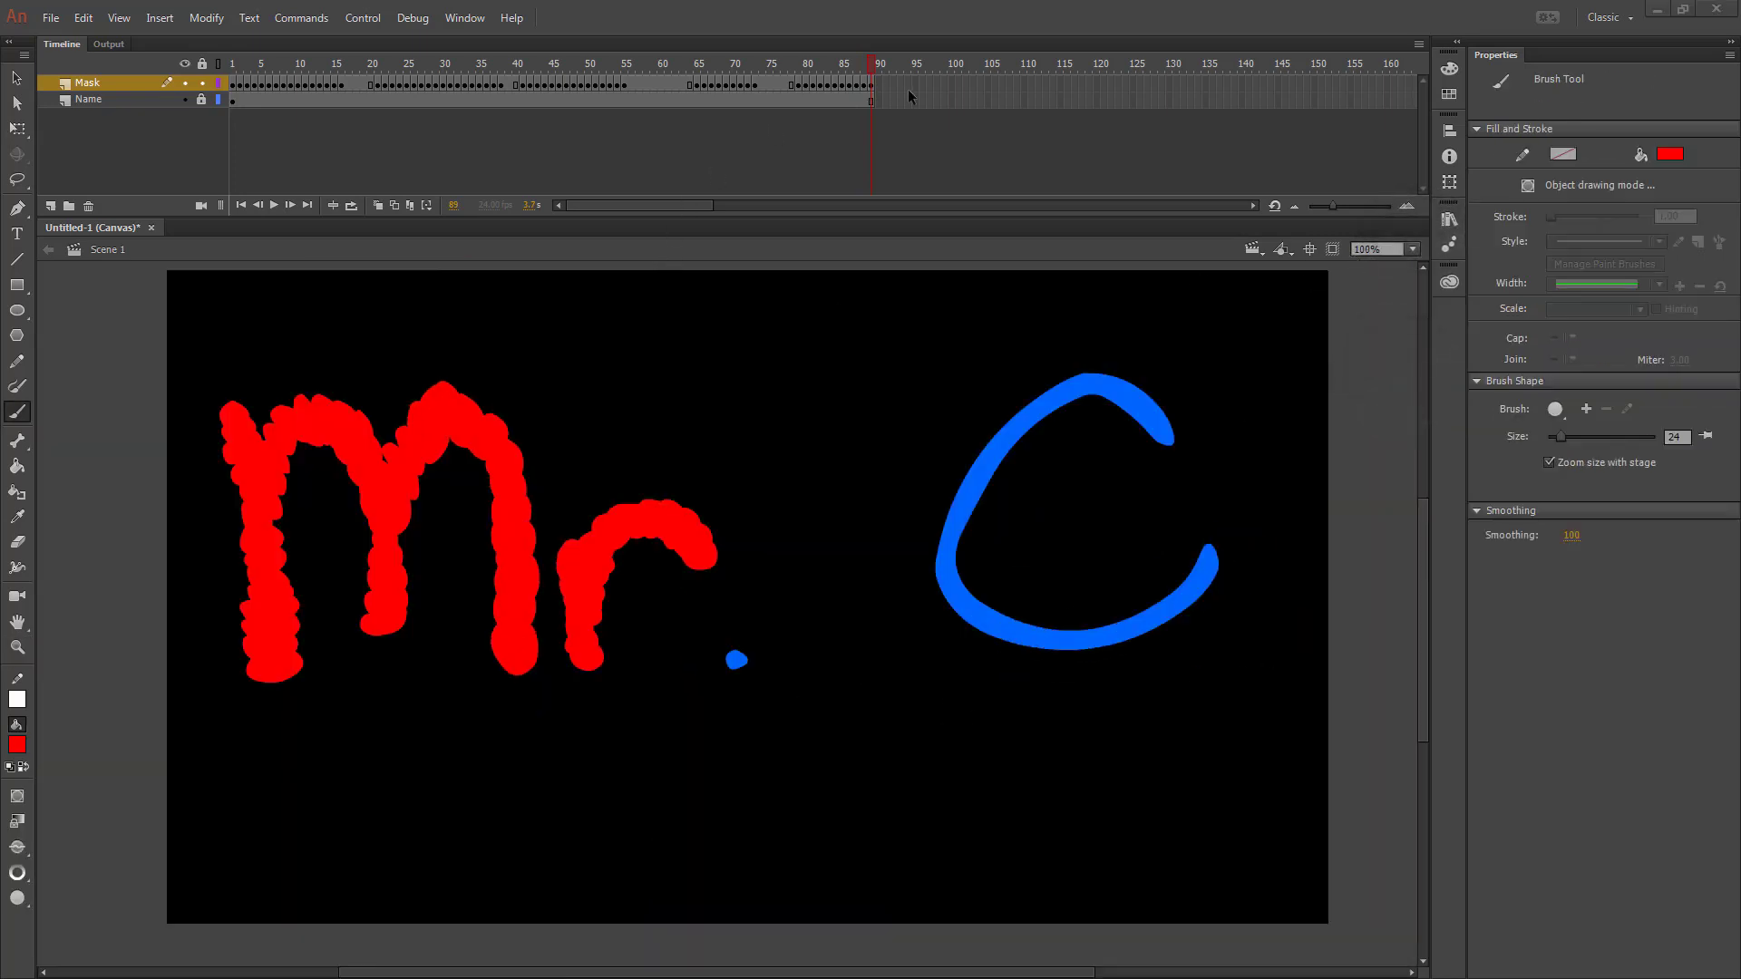
Step: Extend the Mask and Name layers to frame 100 and paint the period red, adding Mask keyframes through frame 102
left_click(951, 84)
key("F7")
left_click(949, 103)
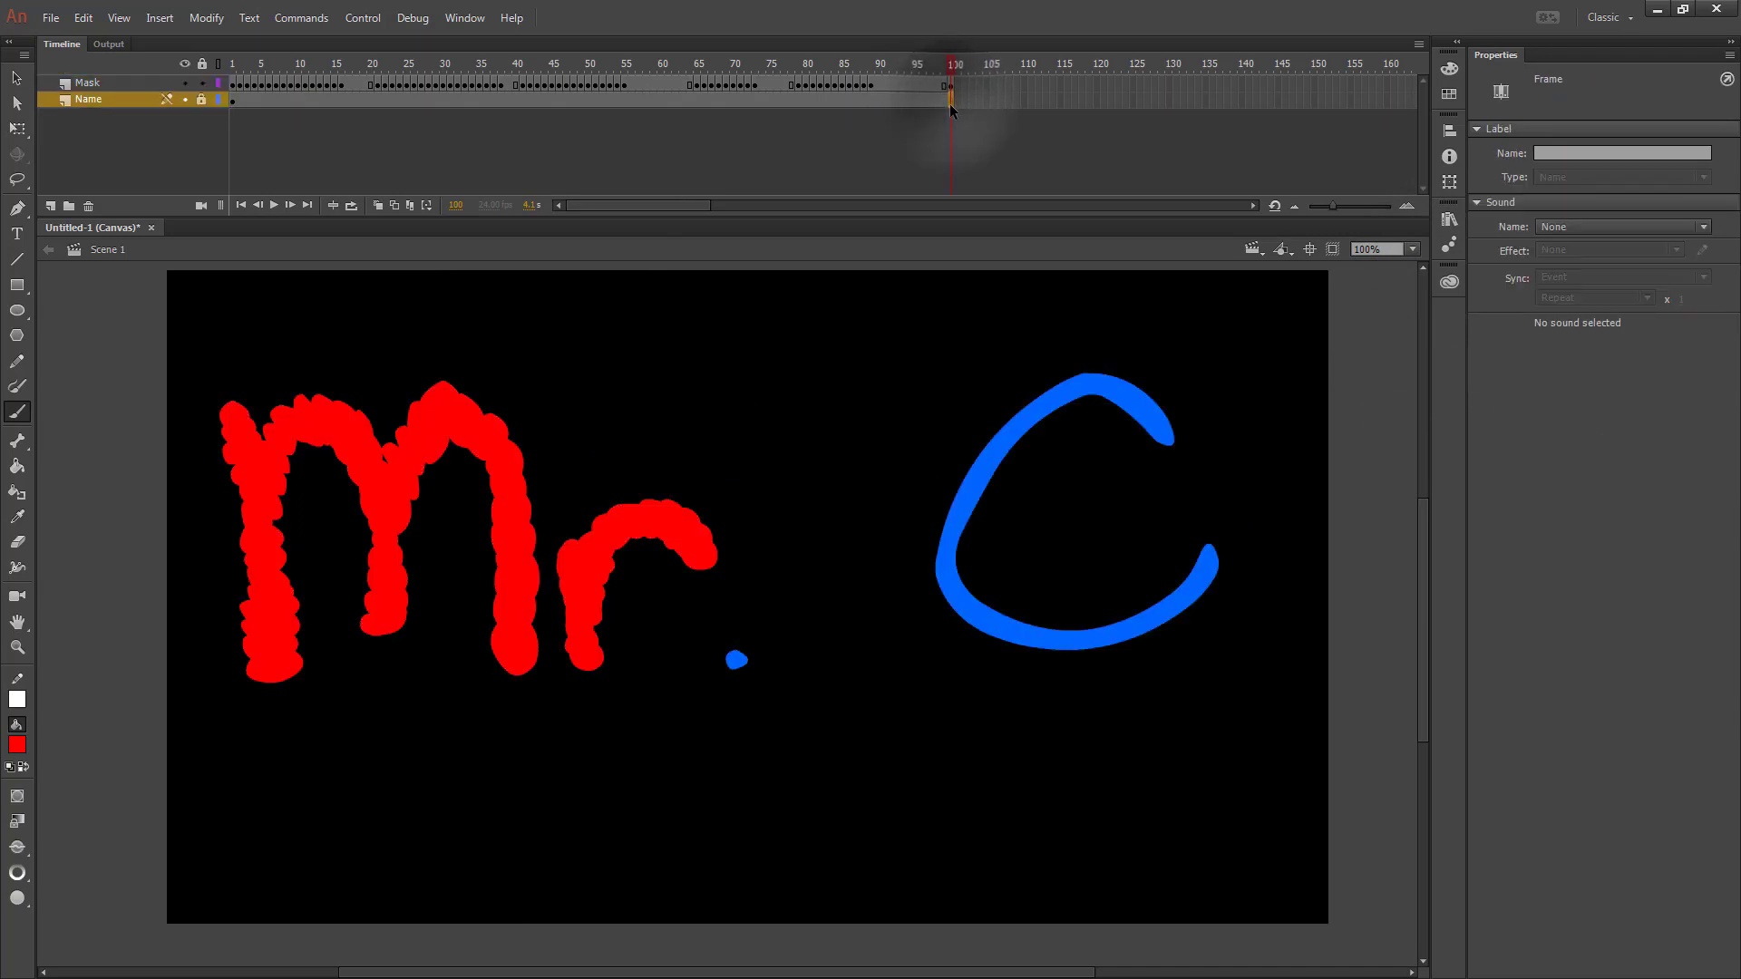
left_click(951, 84)
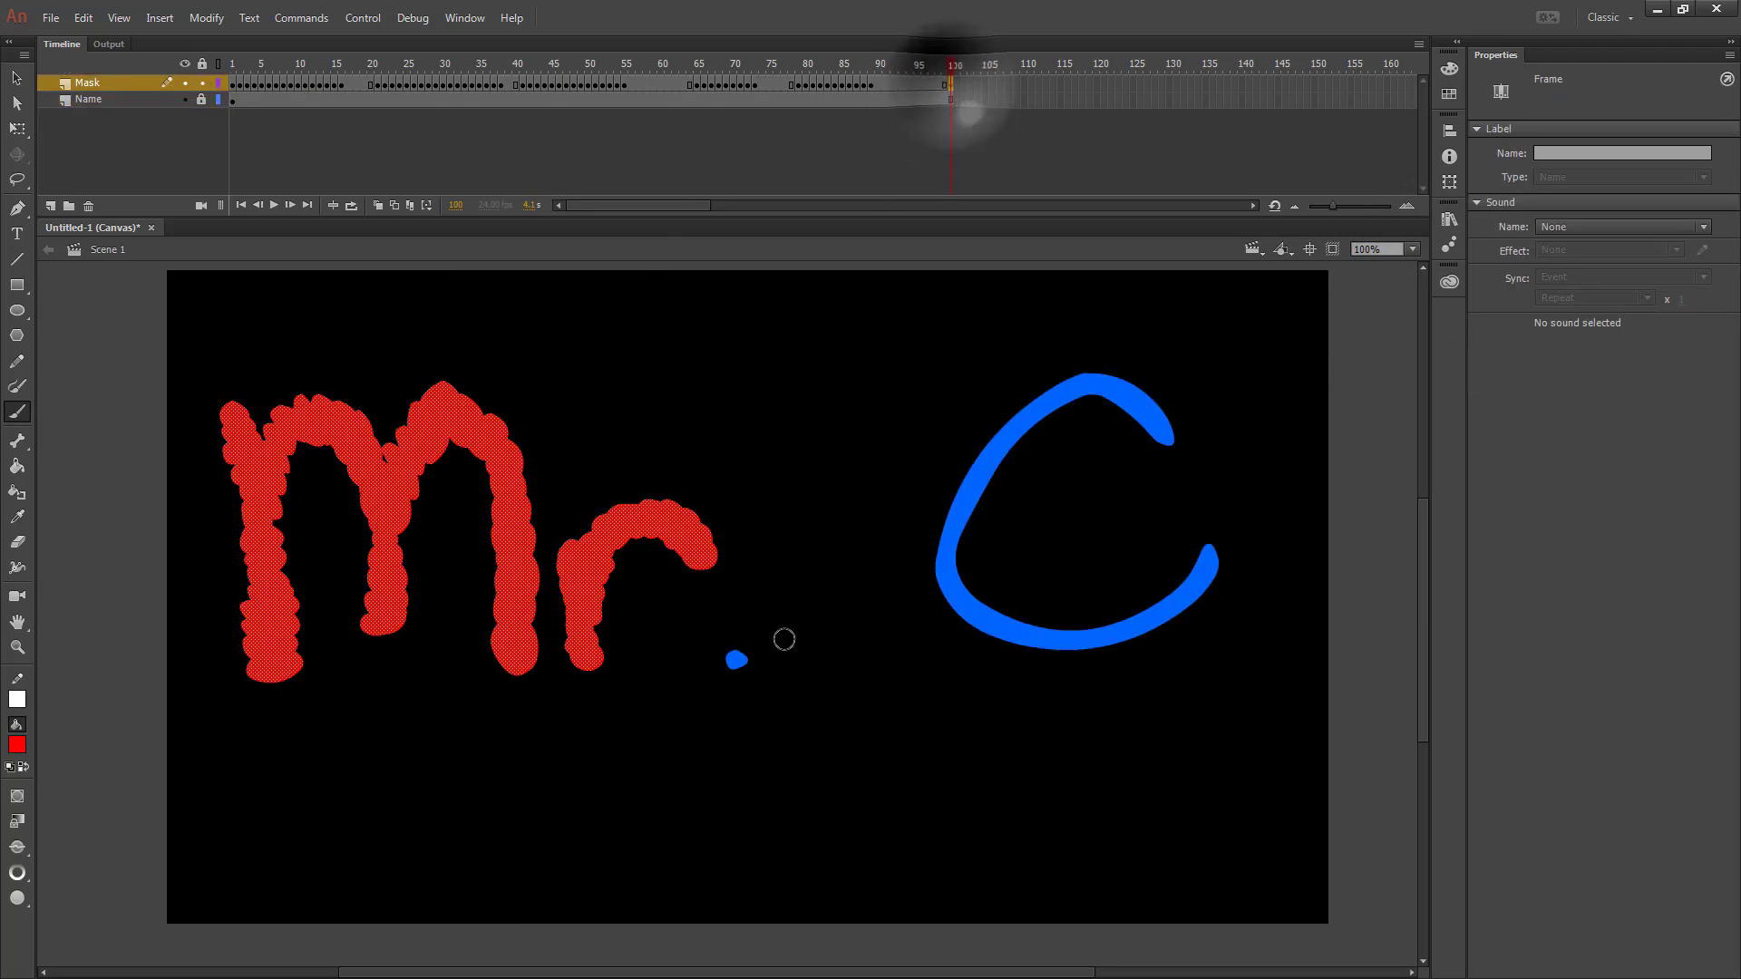
left_click(743, 656)
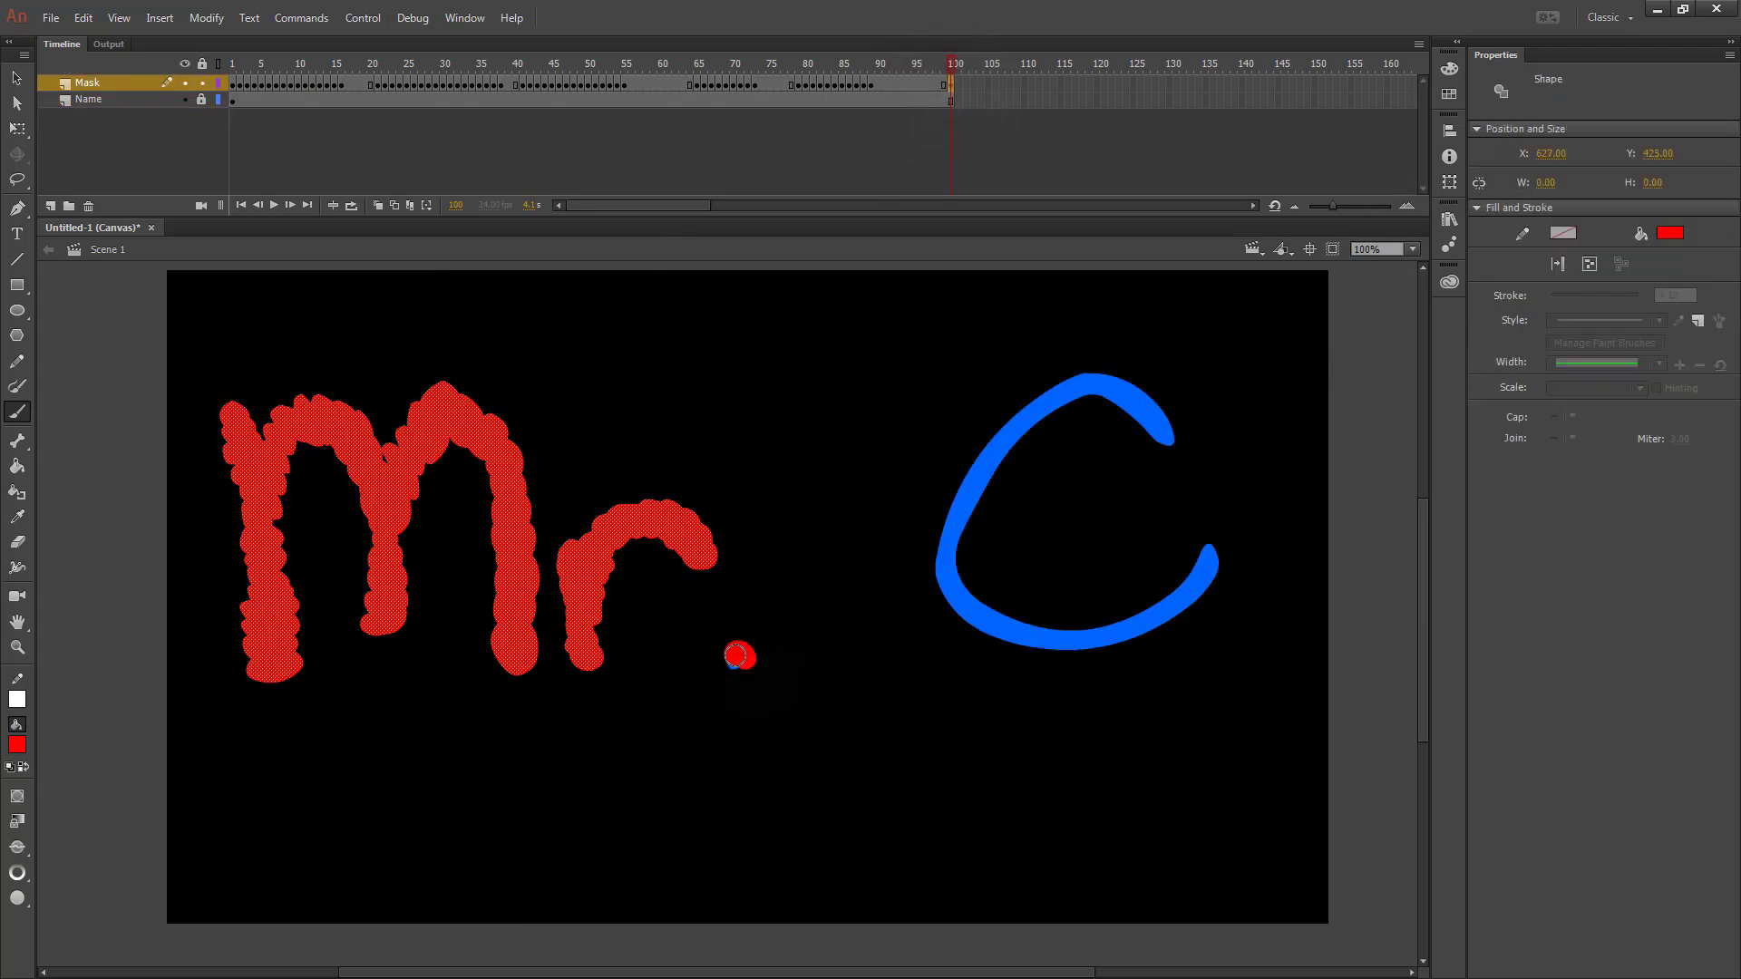
left_click(740, 658)
left_click(965, 102)
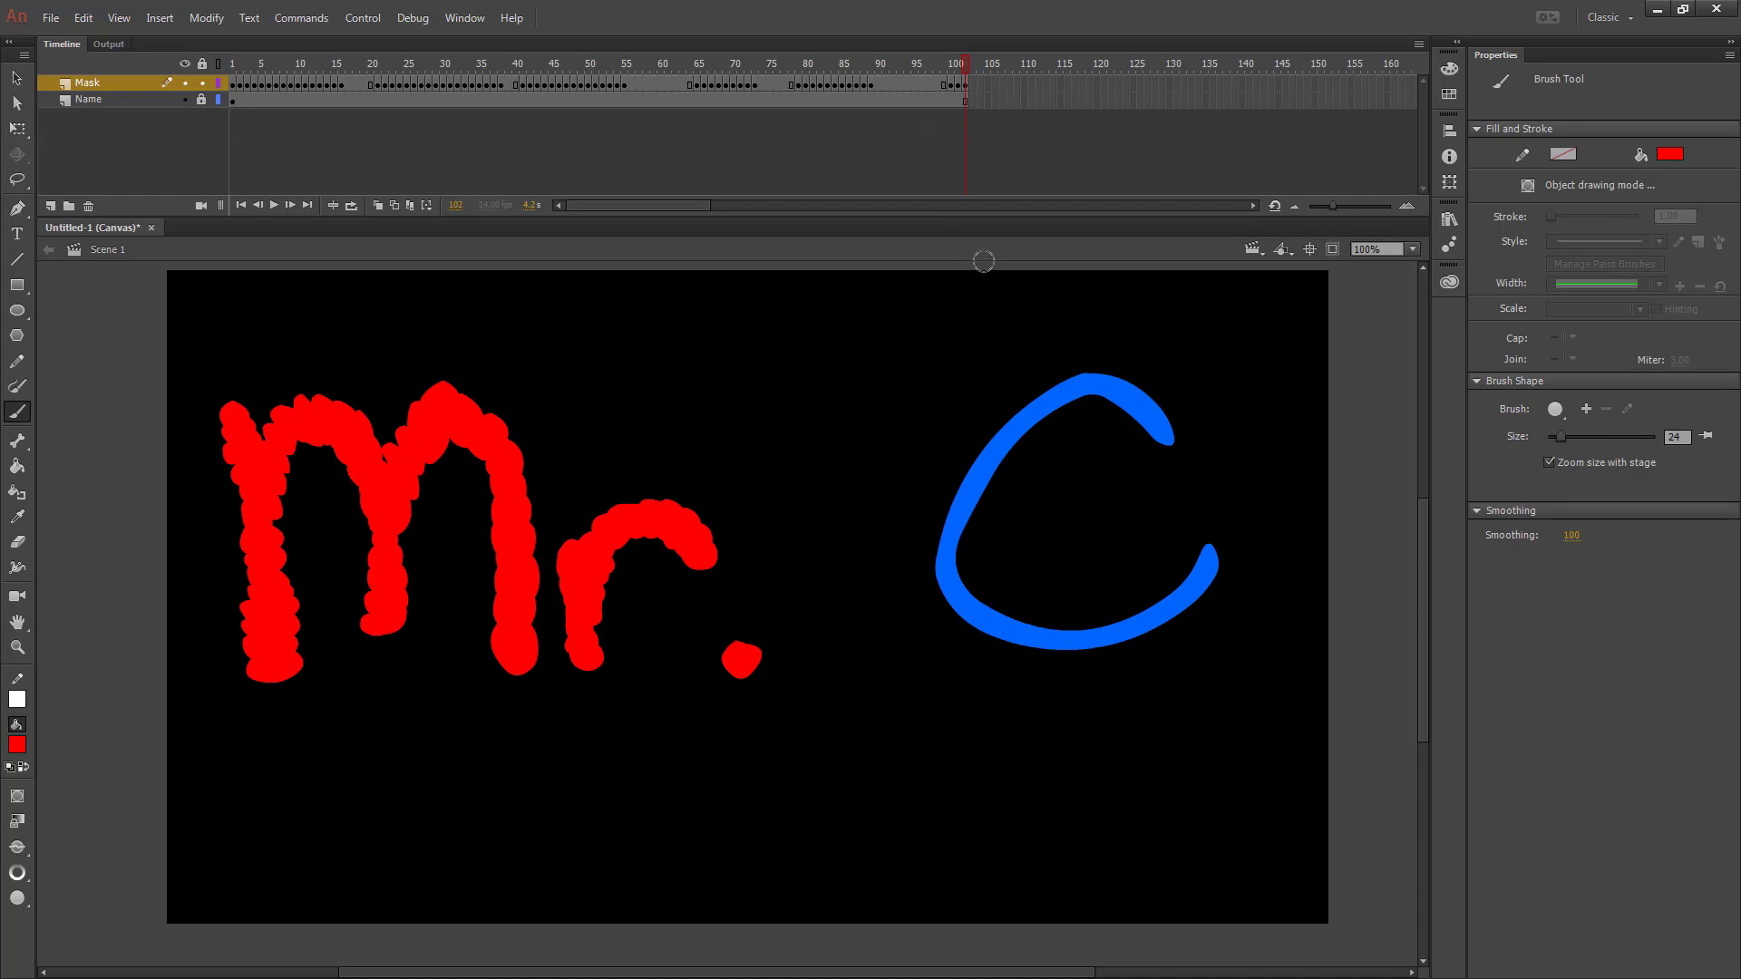
Step: Add a keyframe at frame 116 on the Mask layer and extend the Name layer to frame 116
left_click(1065, 83)
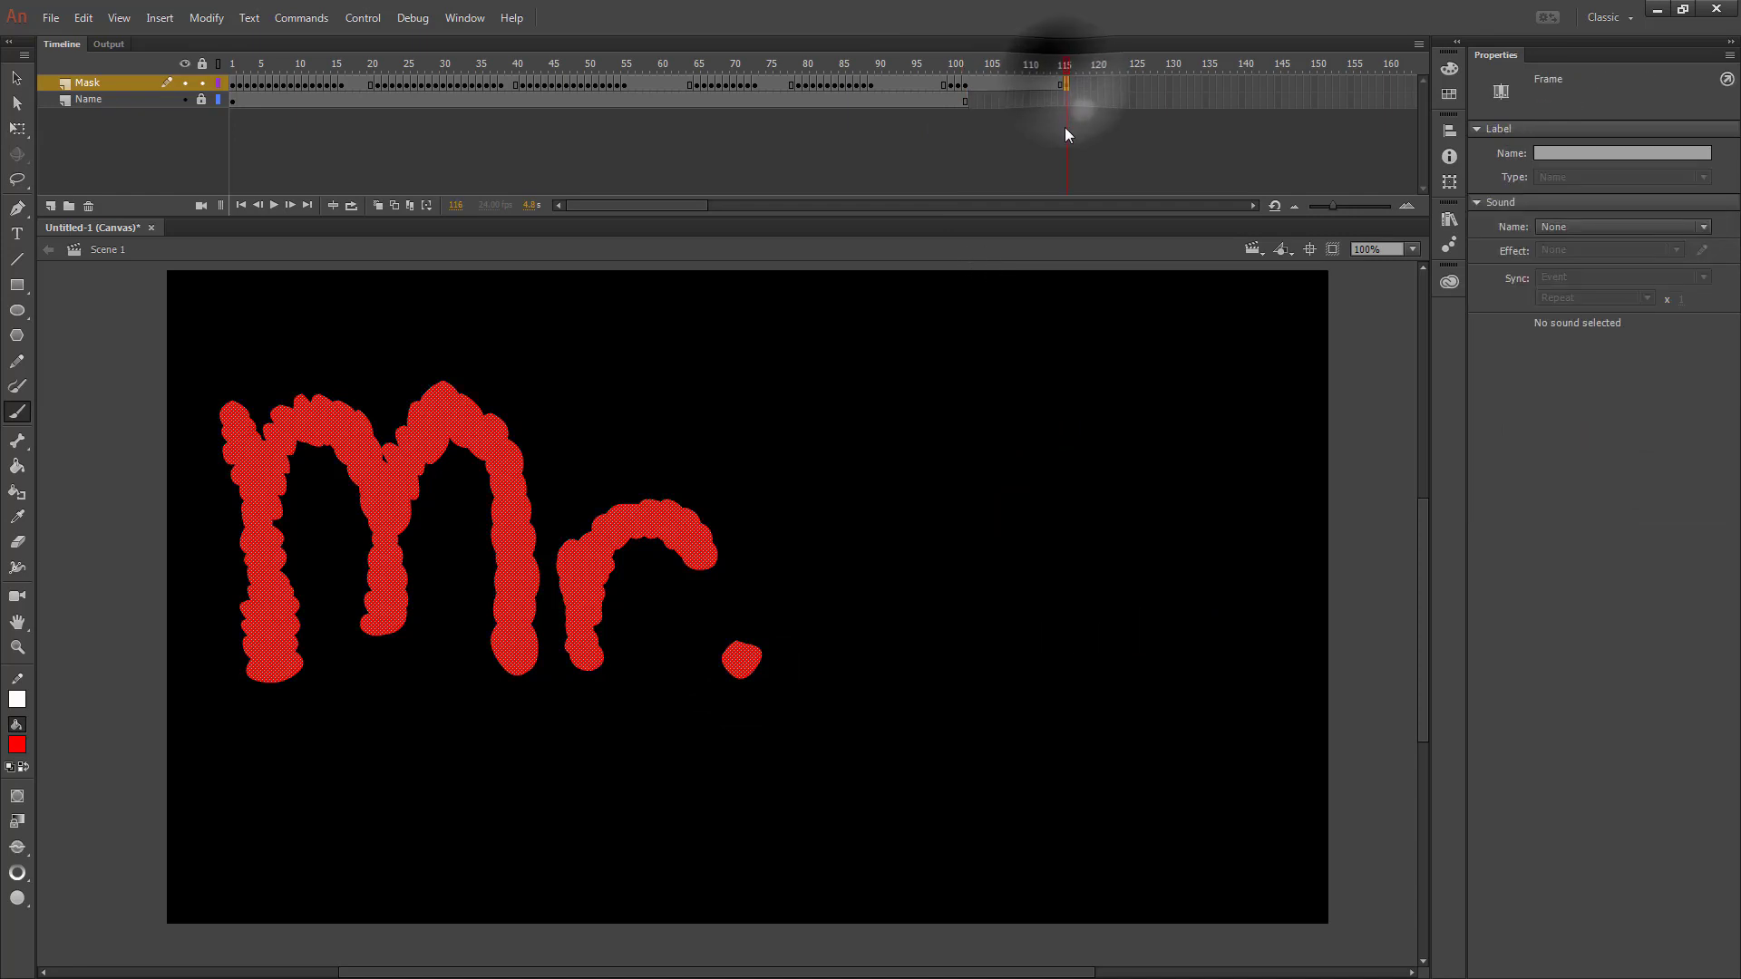
left_click(1067, 101)
key("F5")
left_click(1066, 84)
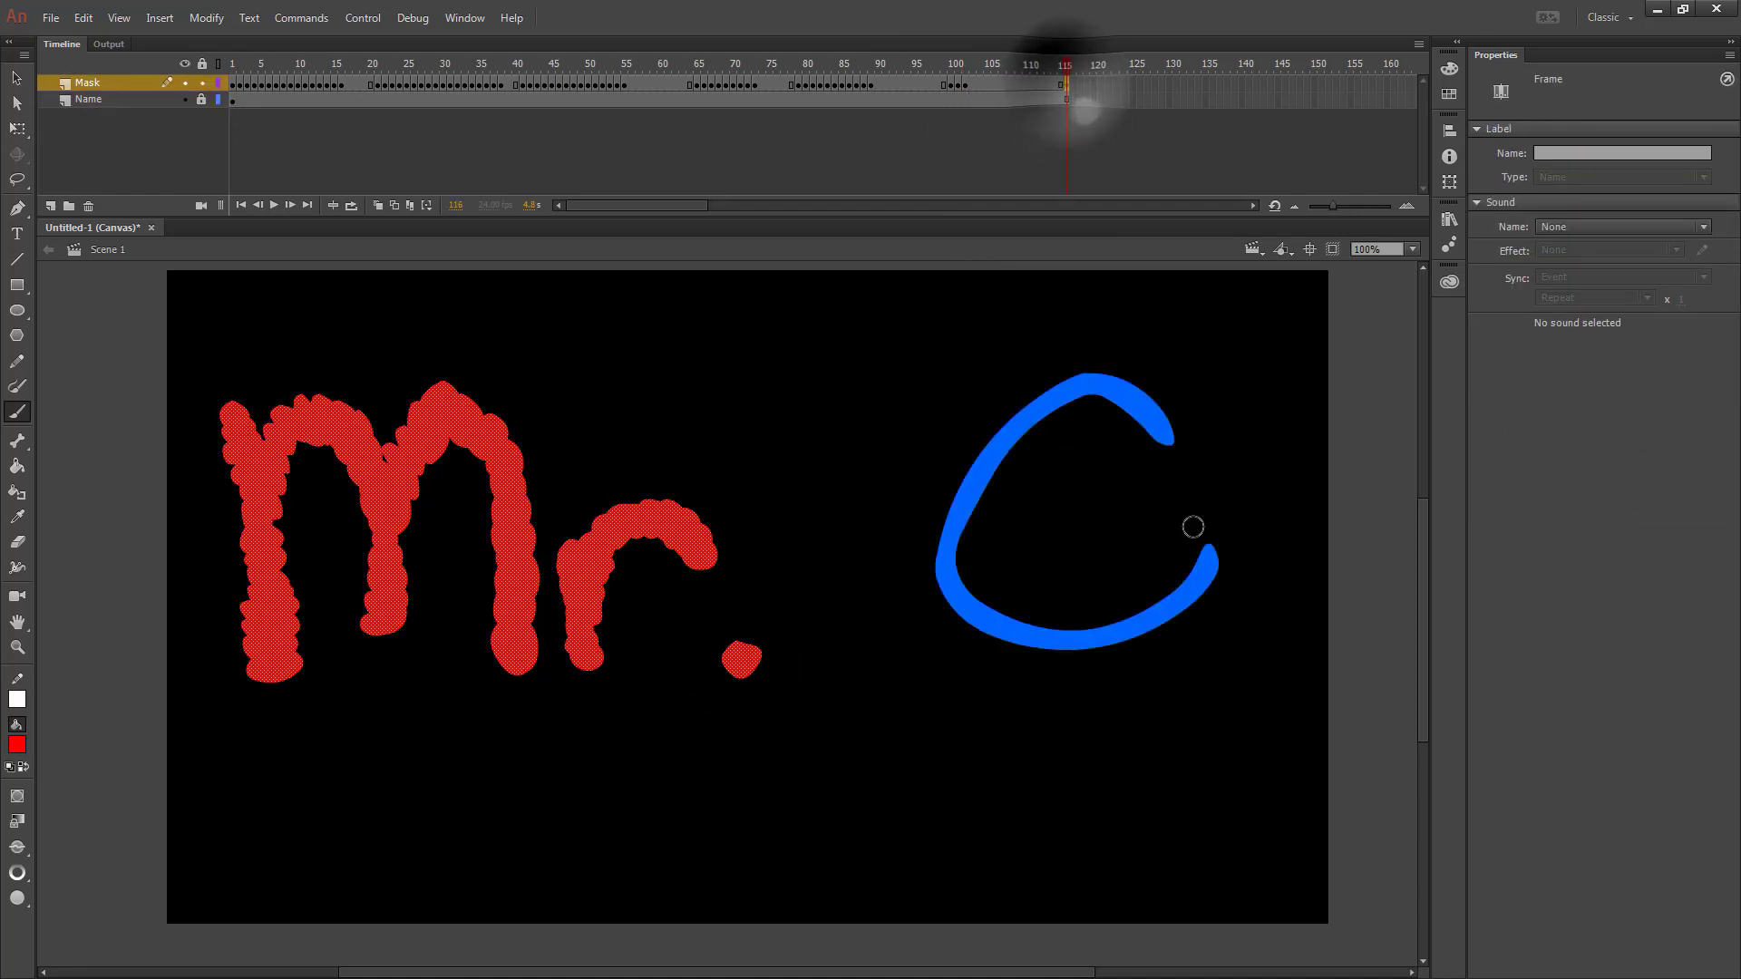
Step: Brush red over the C's upper tip toward its crown in stages, adding Mask keyframes through frame 120
key("F6")
left_click(1162, 444)
key("F6")
left_click(1152, 415)
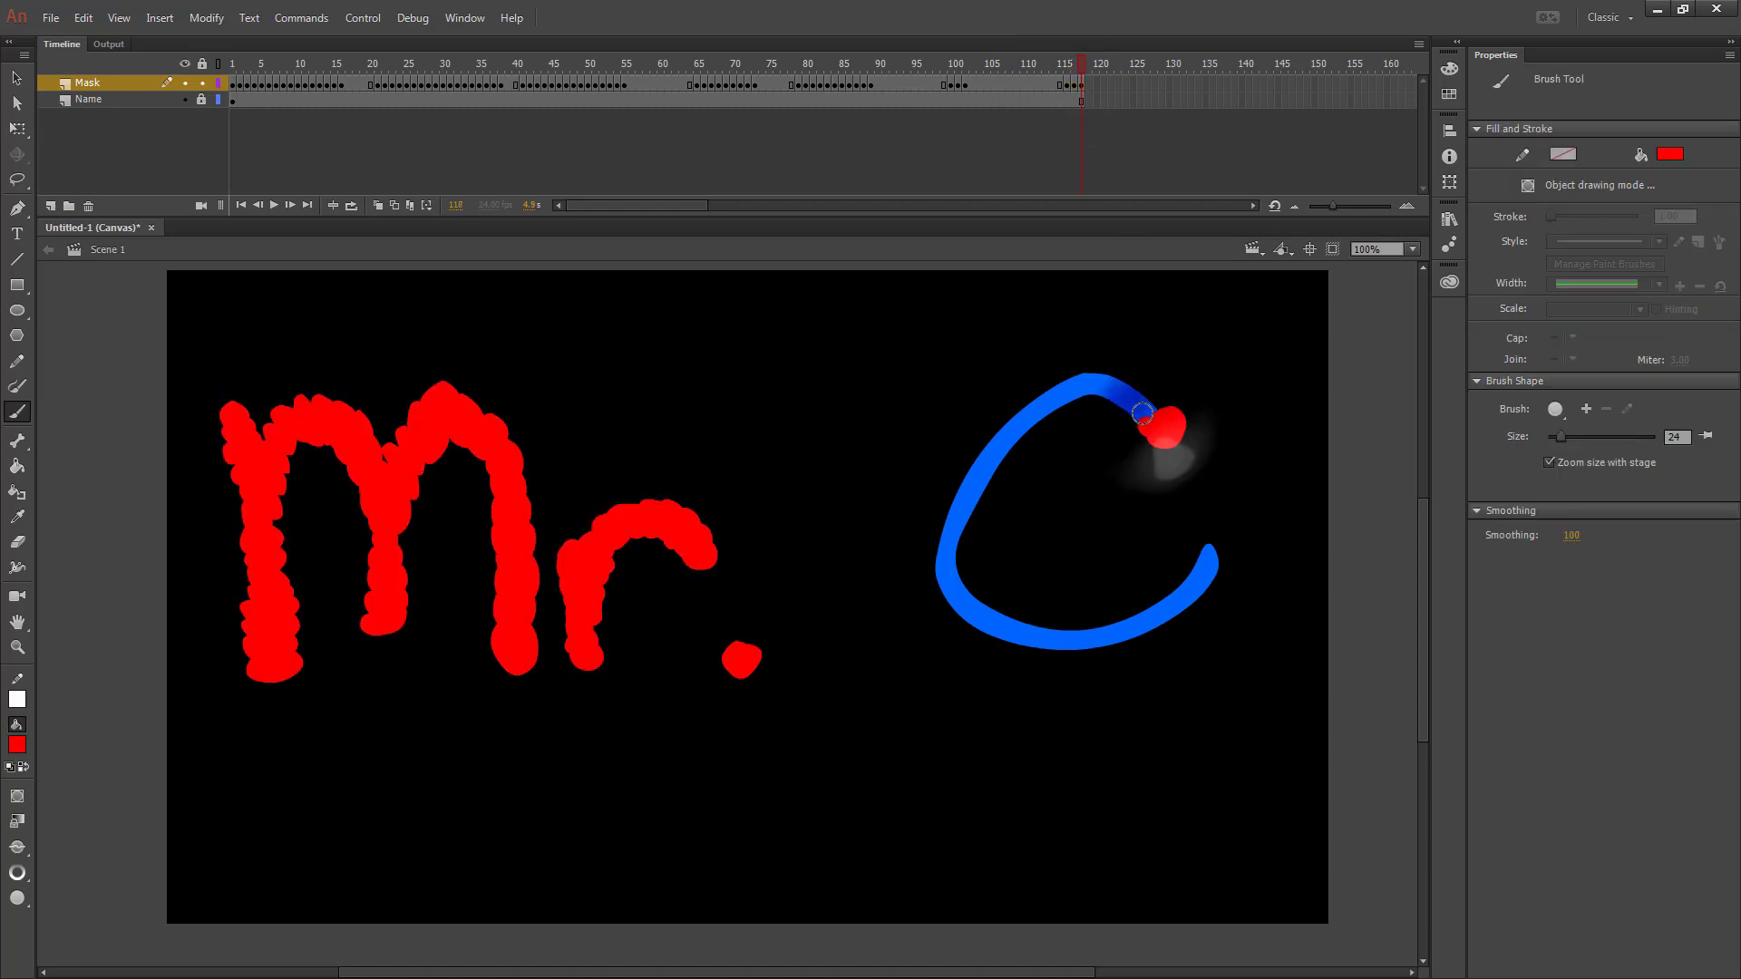
key("F6")
left_click(1136, 380)
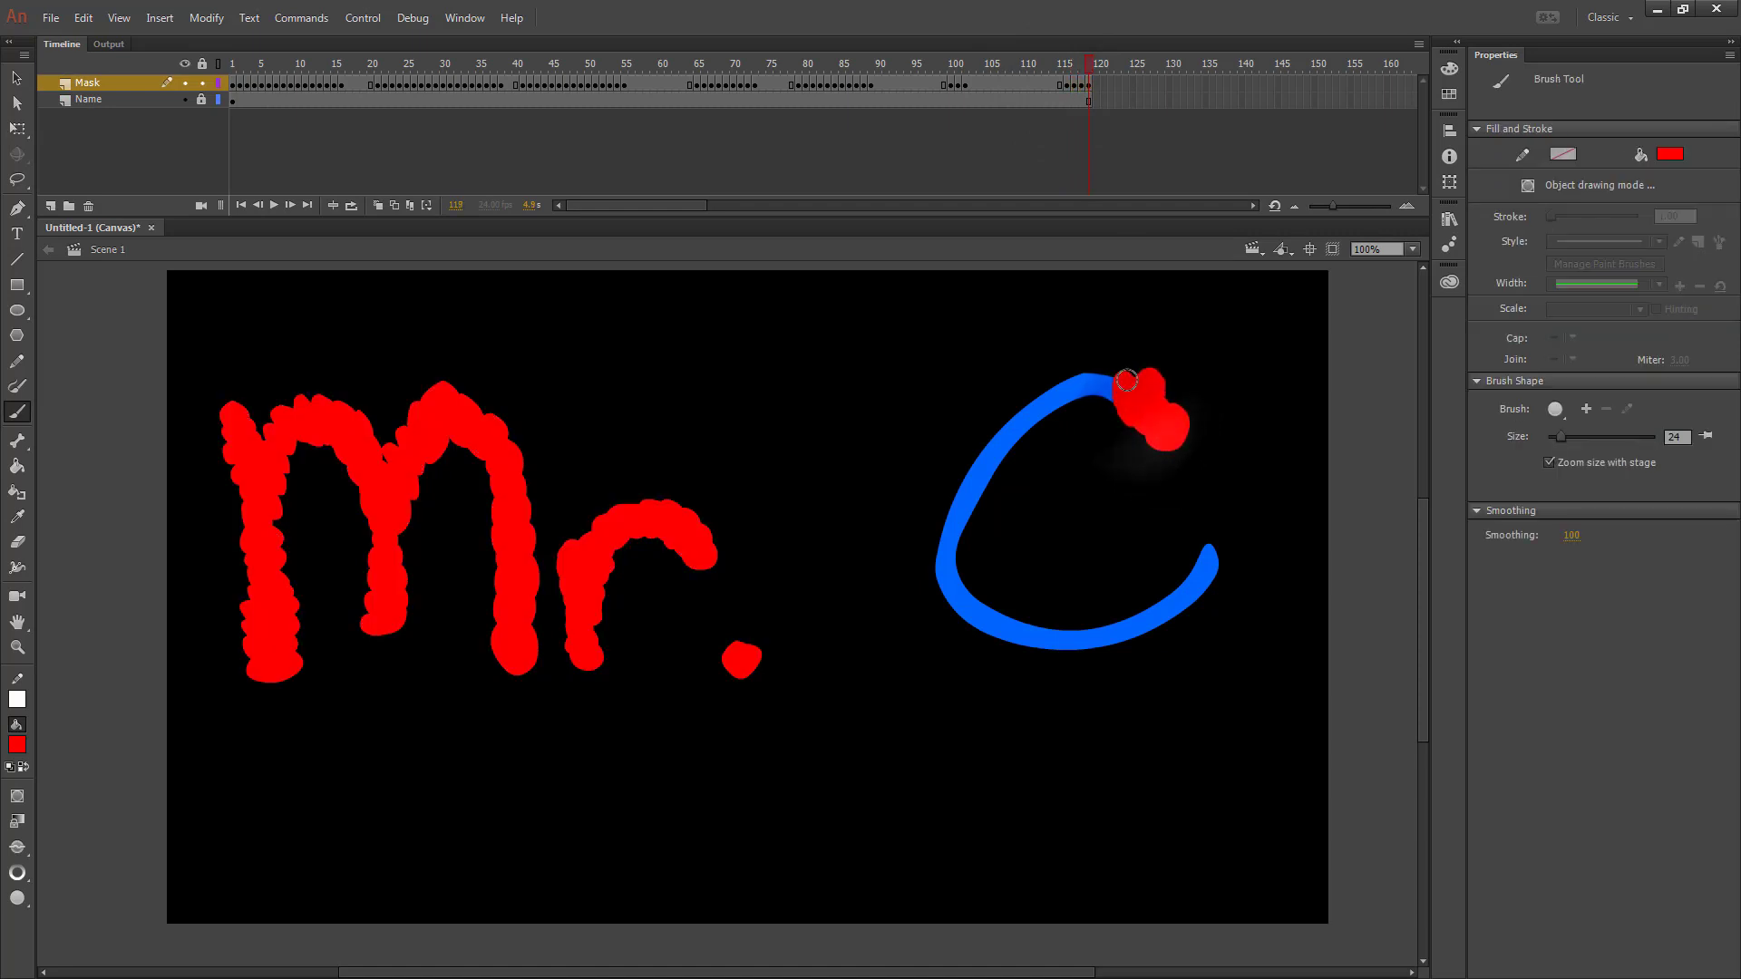
key("F6")
left_click(1099, 372)
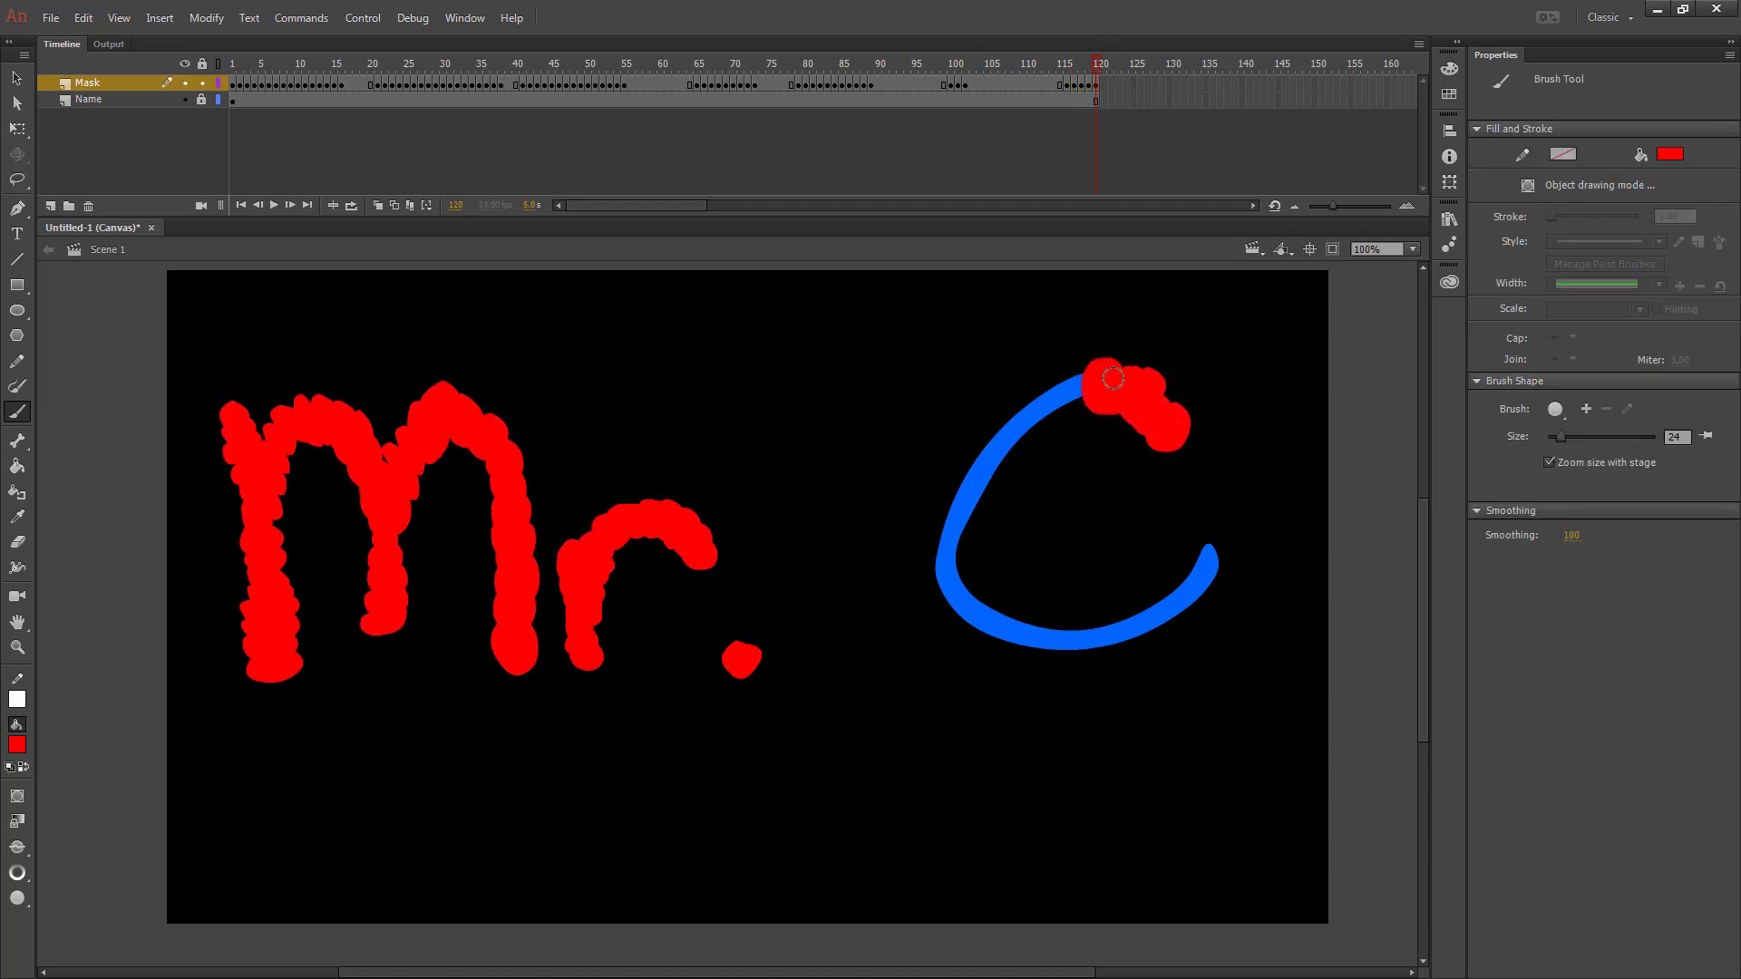
Step: Paint the C red from its crown down the outer curve to the start of its base, adding keyframes through frame 130
mouse_move(1091, 392)
left_mouse_down()
mouse_move(1051, 387)
mouse_move(1028, 408)
mouse_move(1051, 412)
mouse_move(1021, 407)
mouse_move(1057, 418)
mouse_move(1013, 412)
mouse_move(1020, 433)
mouse_move(1033, 409)
mouse_move(1007, 423)
mouse_move(1025, 430)
mouse_move(973, 454)
mouse_move(987, 476)
mouse_move(990, 450)
mouse_move(982, 468)
mouse_move(1005, 457)
mouse_move(955, 483)
mouse_move(978, 505)
mouse_move(983, 483)
mouse_move(964, 491)
mouse_move(984, 502)
mouse_move(954, 509)
mouse_move(945, 534)
mouse_move(970, 526)
mouse_move(956, 512)
mouse_move(936, 587)
left_mouse_up()
key("F6")
key("F6")
key("F6")
key("F6")
key("F6")
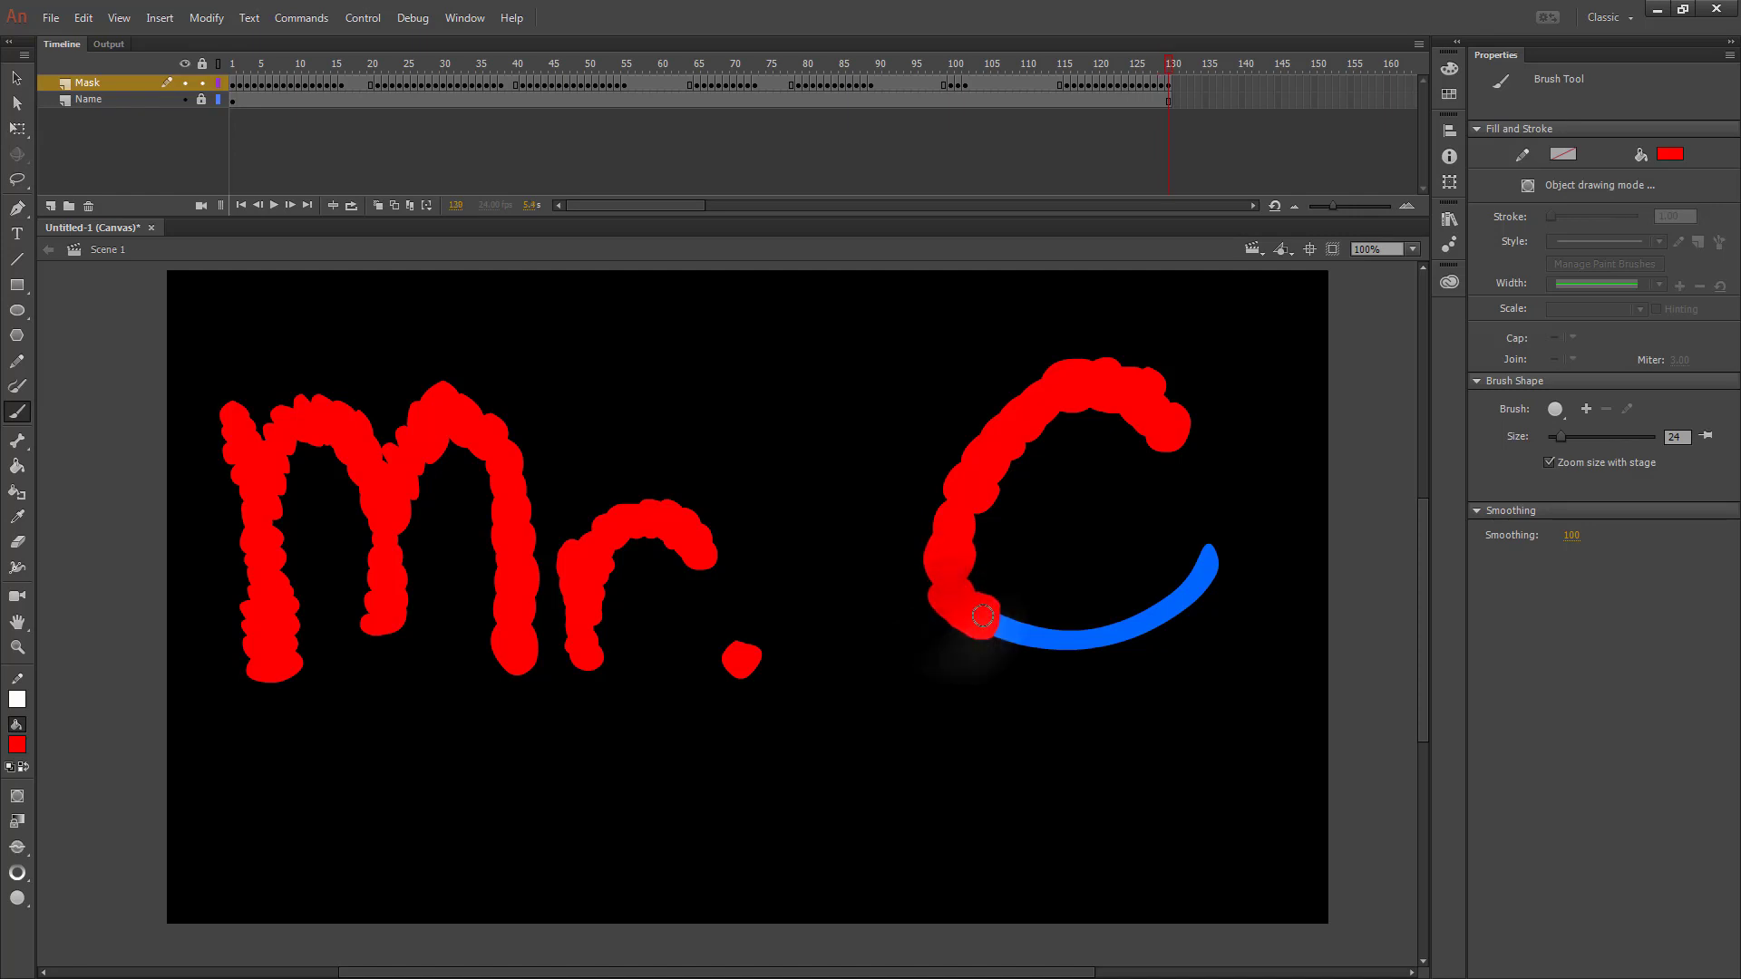
Step: Paint the C's base and lower tip red in stages, adding keyframes through frame 142
key("F6")
mouse_move(956, 612)
left_mouse_down()
mouse_move(1015, 628)
mouse_move(992, 637)
mouse_move(1019, 620)
mouse_move(1046, 645)
mouse_move(1022, 648)
mouse_move(1047, 625)
mouse_move(1070, 653)
mouse_move(1073, 627)
mouse_move(1104, 625)
mouse_move(1078, 650)
mouse_move(1127, 621)
mouse_move(1108, 644)
mouse_move(1133, 639)
mouse_move(1126, 613)
mouse_move(1138, 634)
mouse_move(1148, 605)
mouse_move(1150, 638)
mouse_move(1151, 606)
mouse_move(1173, 603)
mouse_move(1169, 625)
mouse_move(1172, 588)
mouse_move(1188, 608)
mouse_move(1203, 561)
mouse_move(1219, 577)
mouse_move(1210, 542)
left_mouse_up()
key("F6")
key("F6")
key("F6")
key("F6")
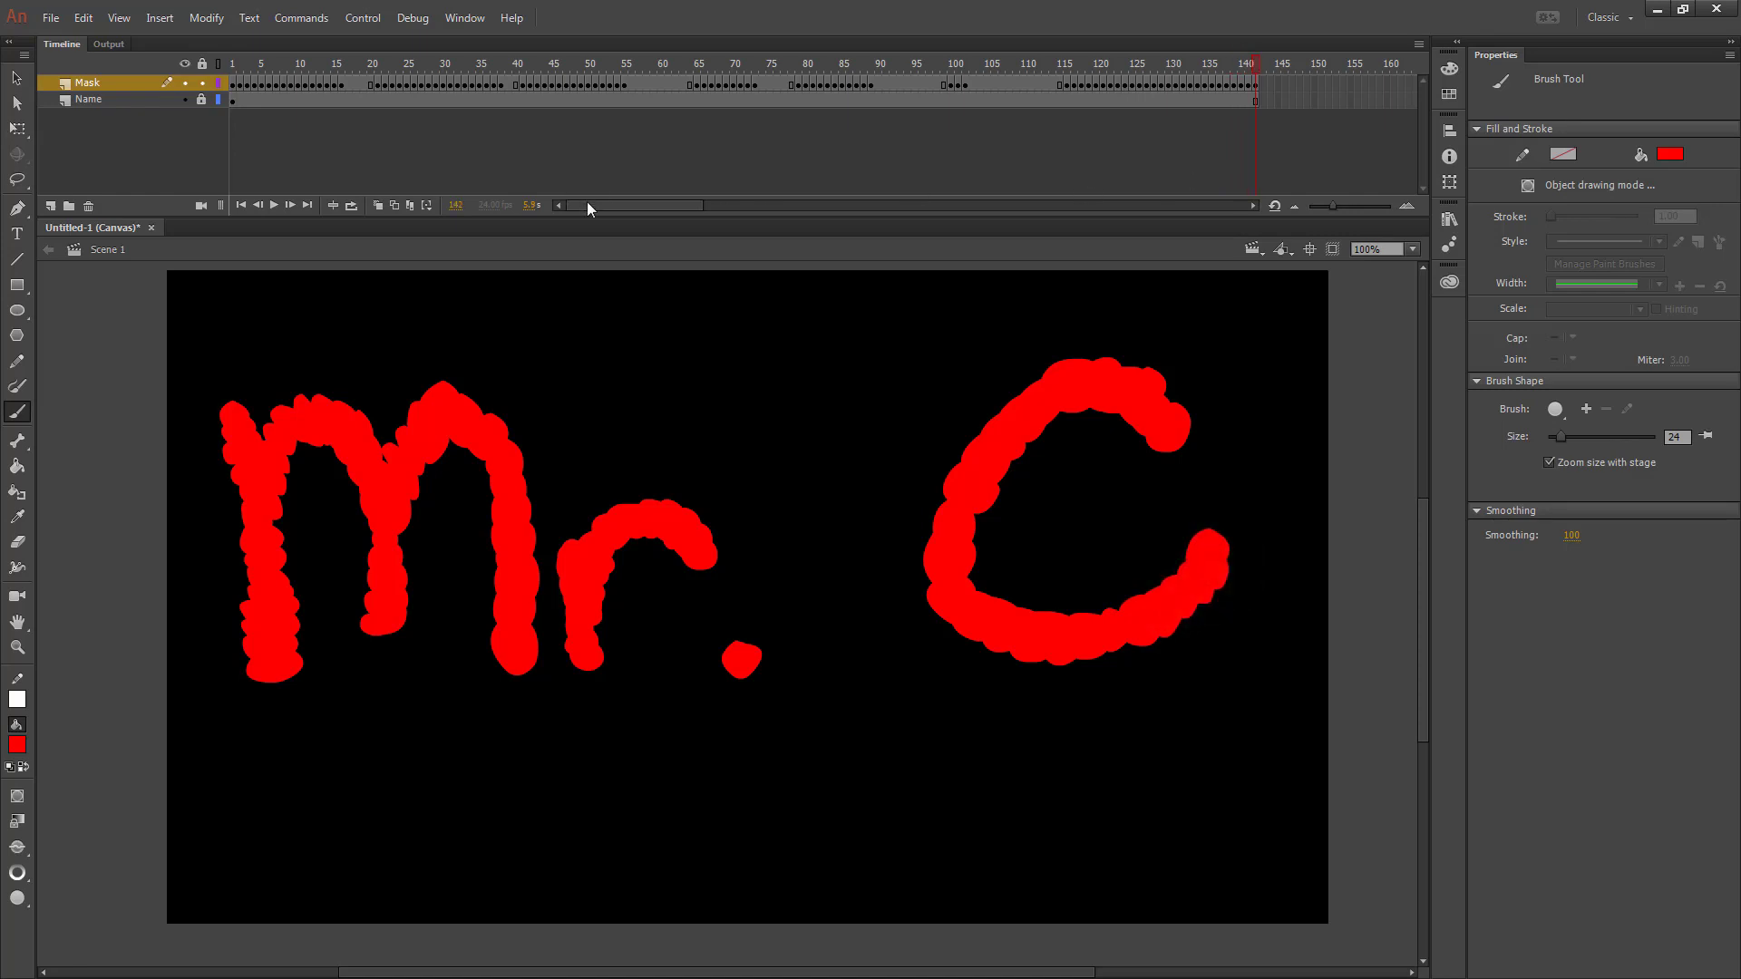
Step: Extend the Mask and Name layers to frame 180 and scrub back to frame 142 to review the hold
left_click_drag(585, 205, 666, 208)
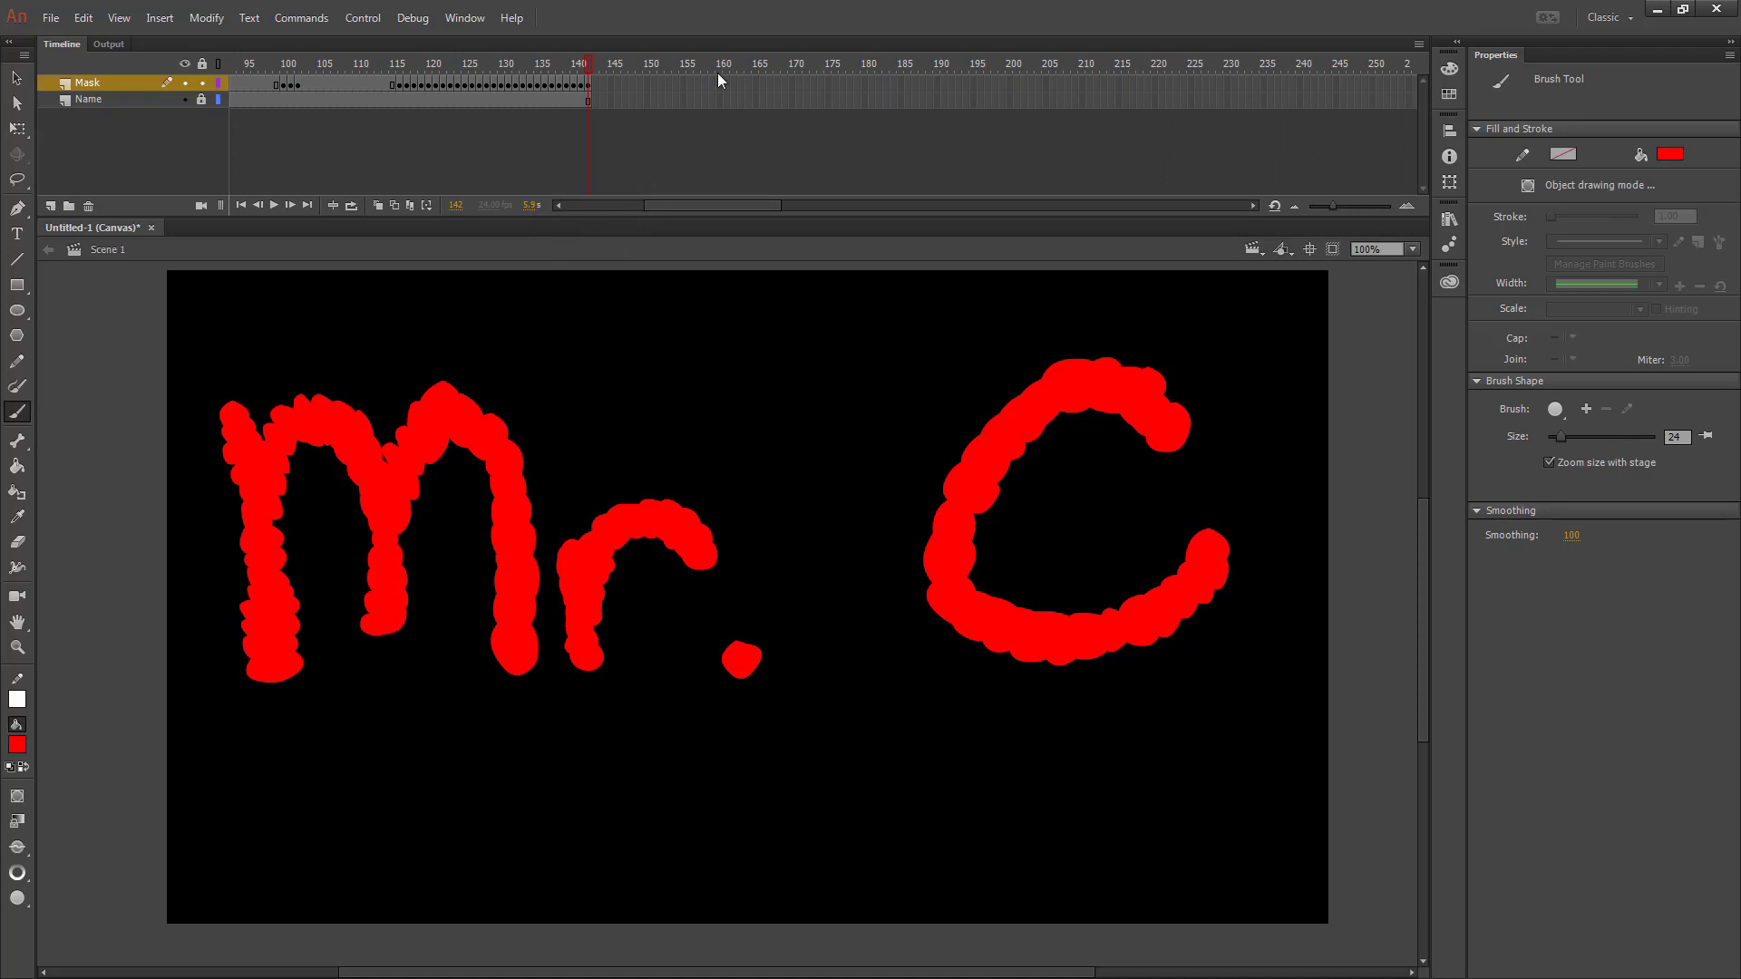
left_click(866, 98)
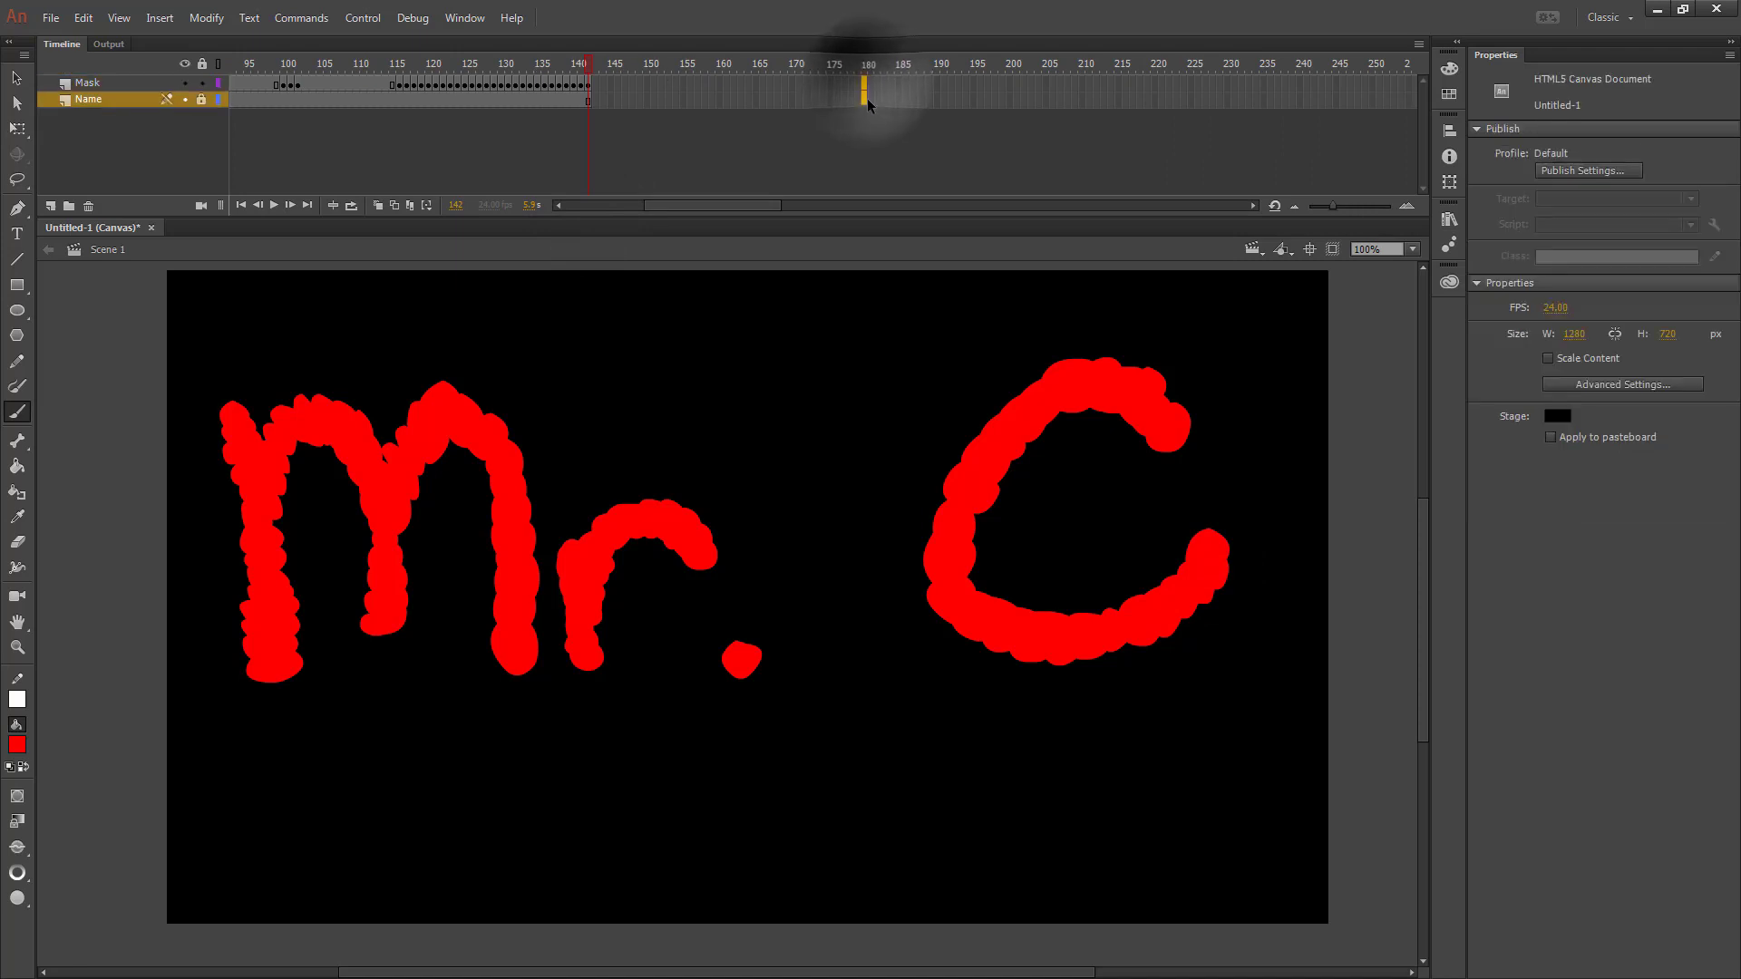
right_click(867, 95)
left_click(926, 195)
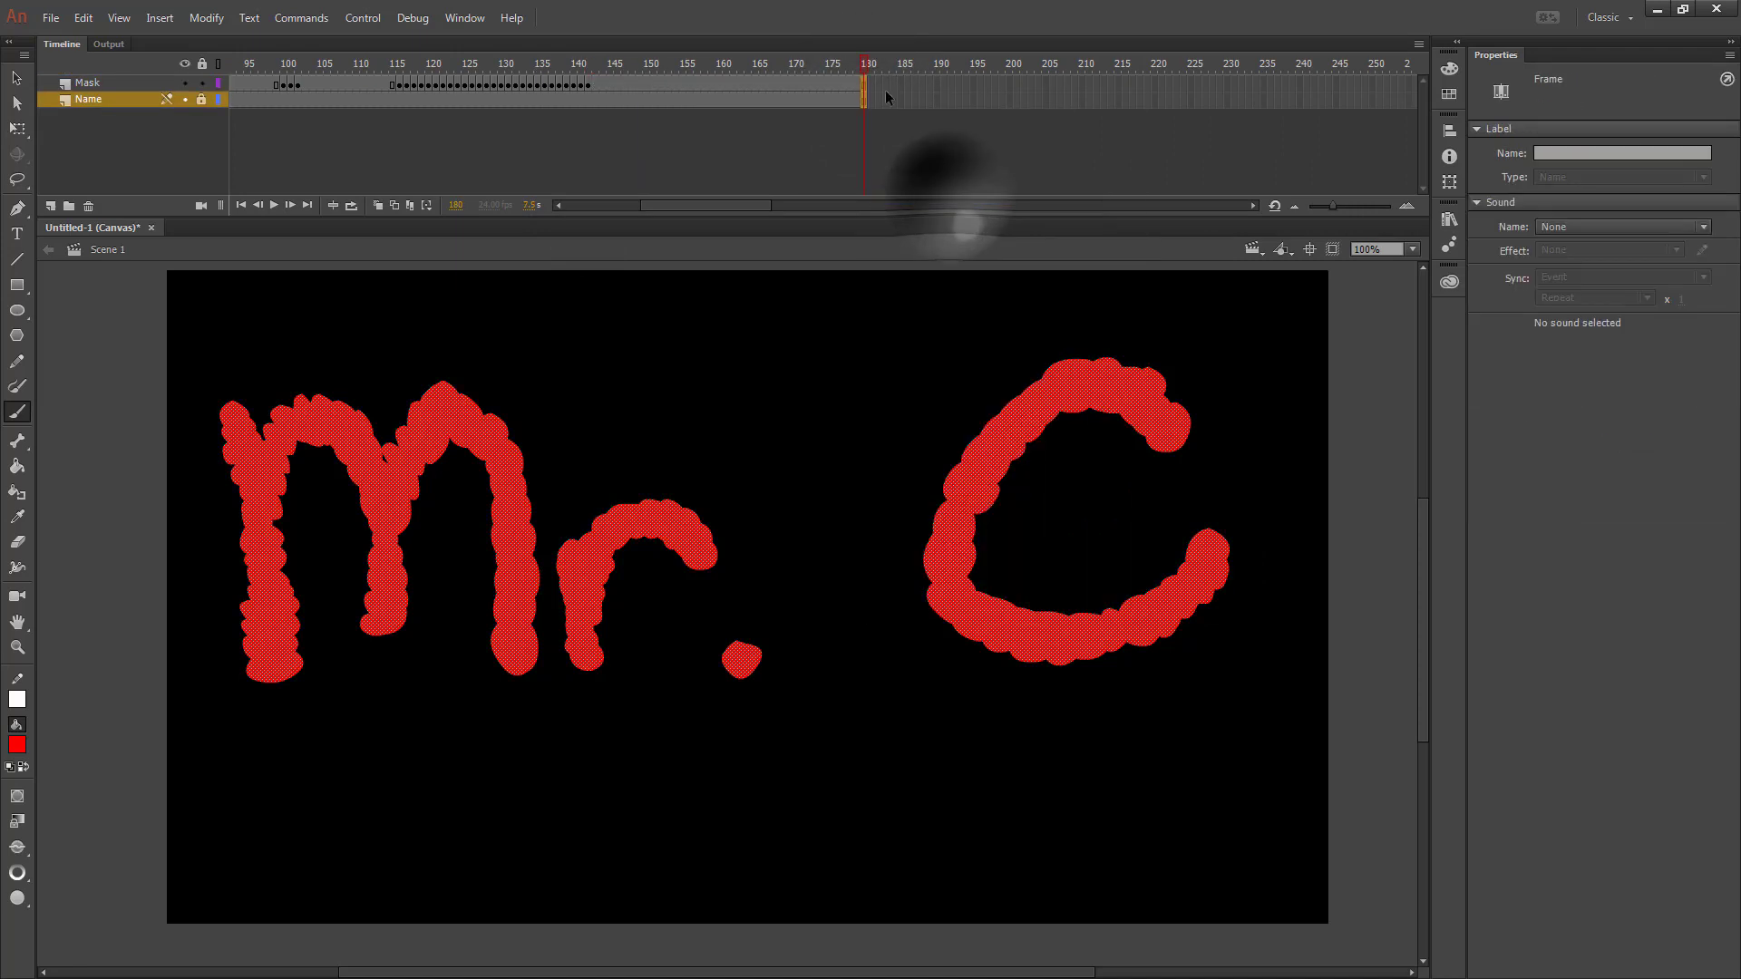
left_click_drag(863, 67, 591, 77)
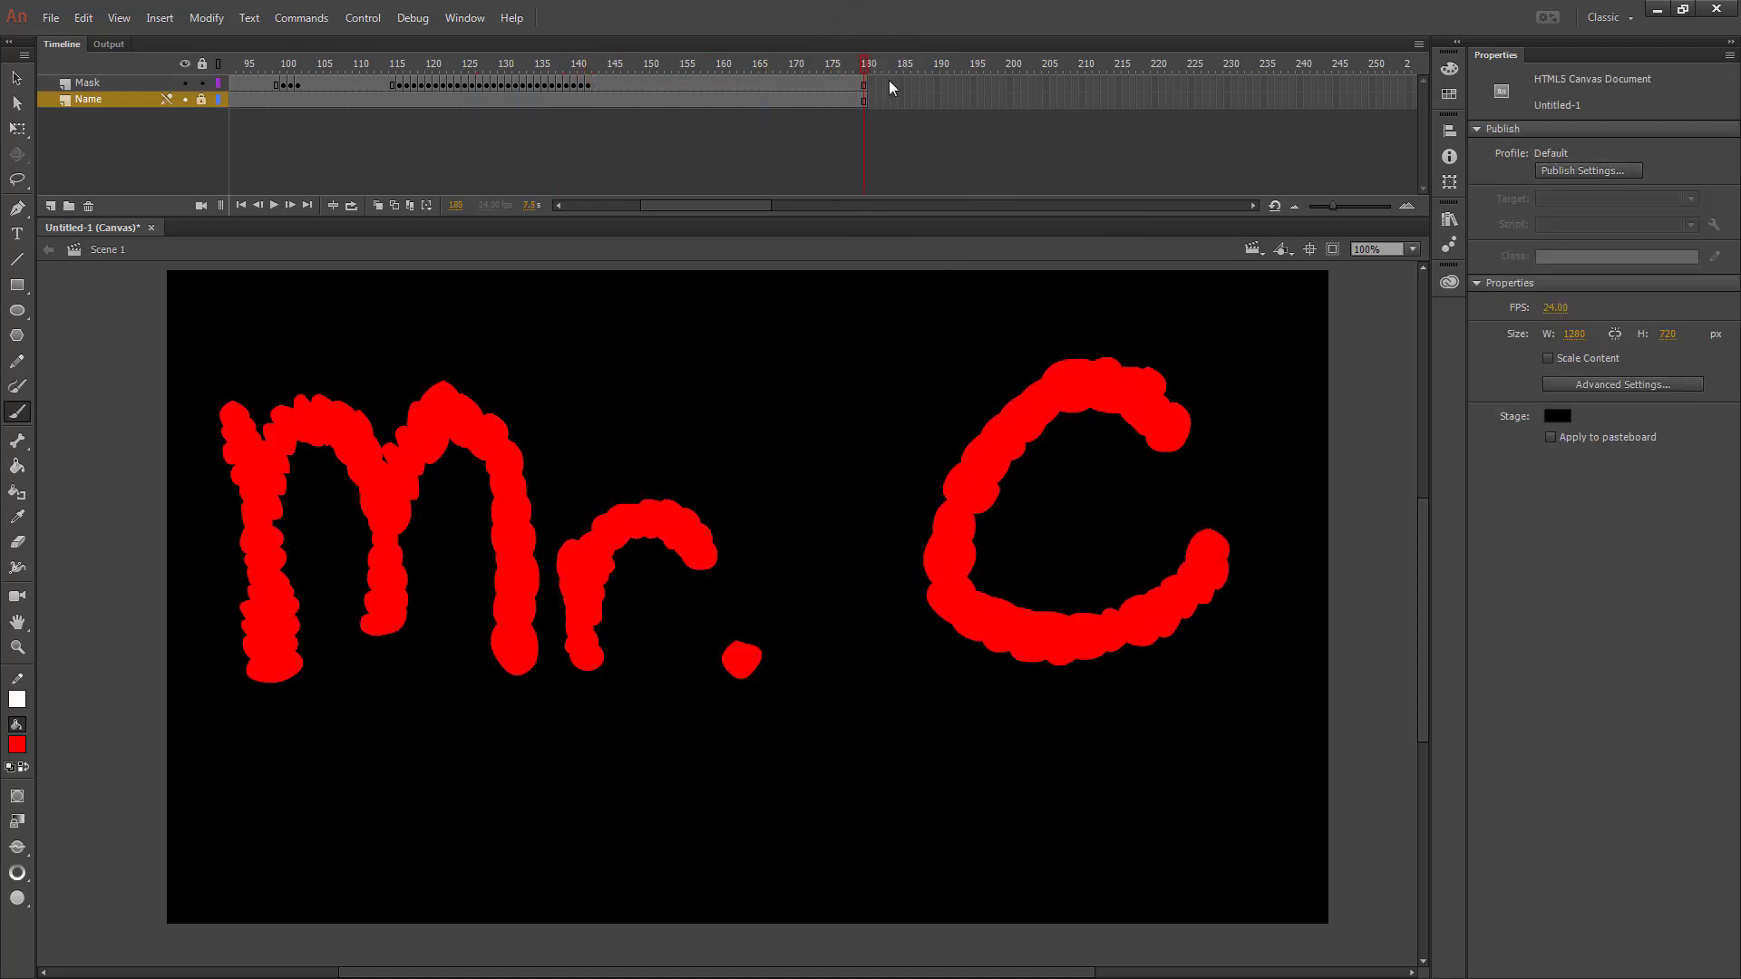
left_click_drag(884, 84, 590, 74)
Step: Convert the Mask layer into a mask over the Name layer and test the animation in the browser
left_click(631, 206)
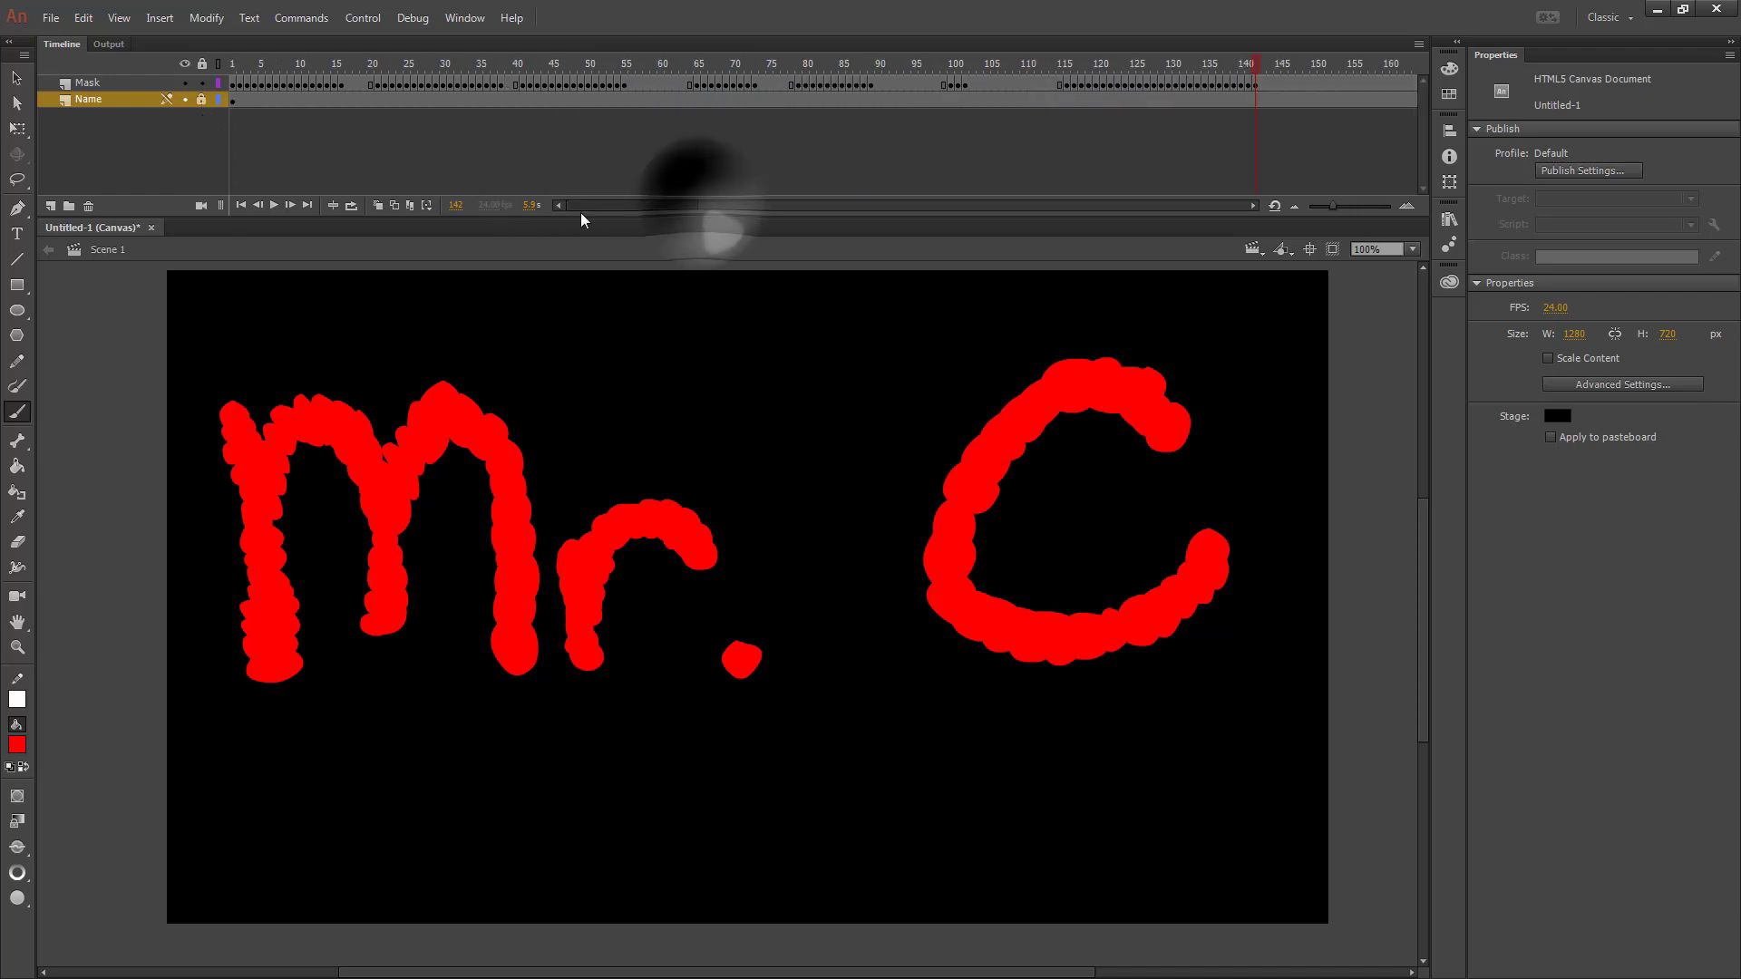
right_click(88, 83)
left_click(163, 363)
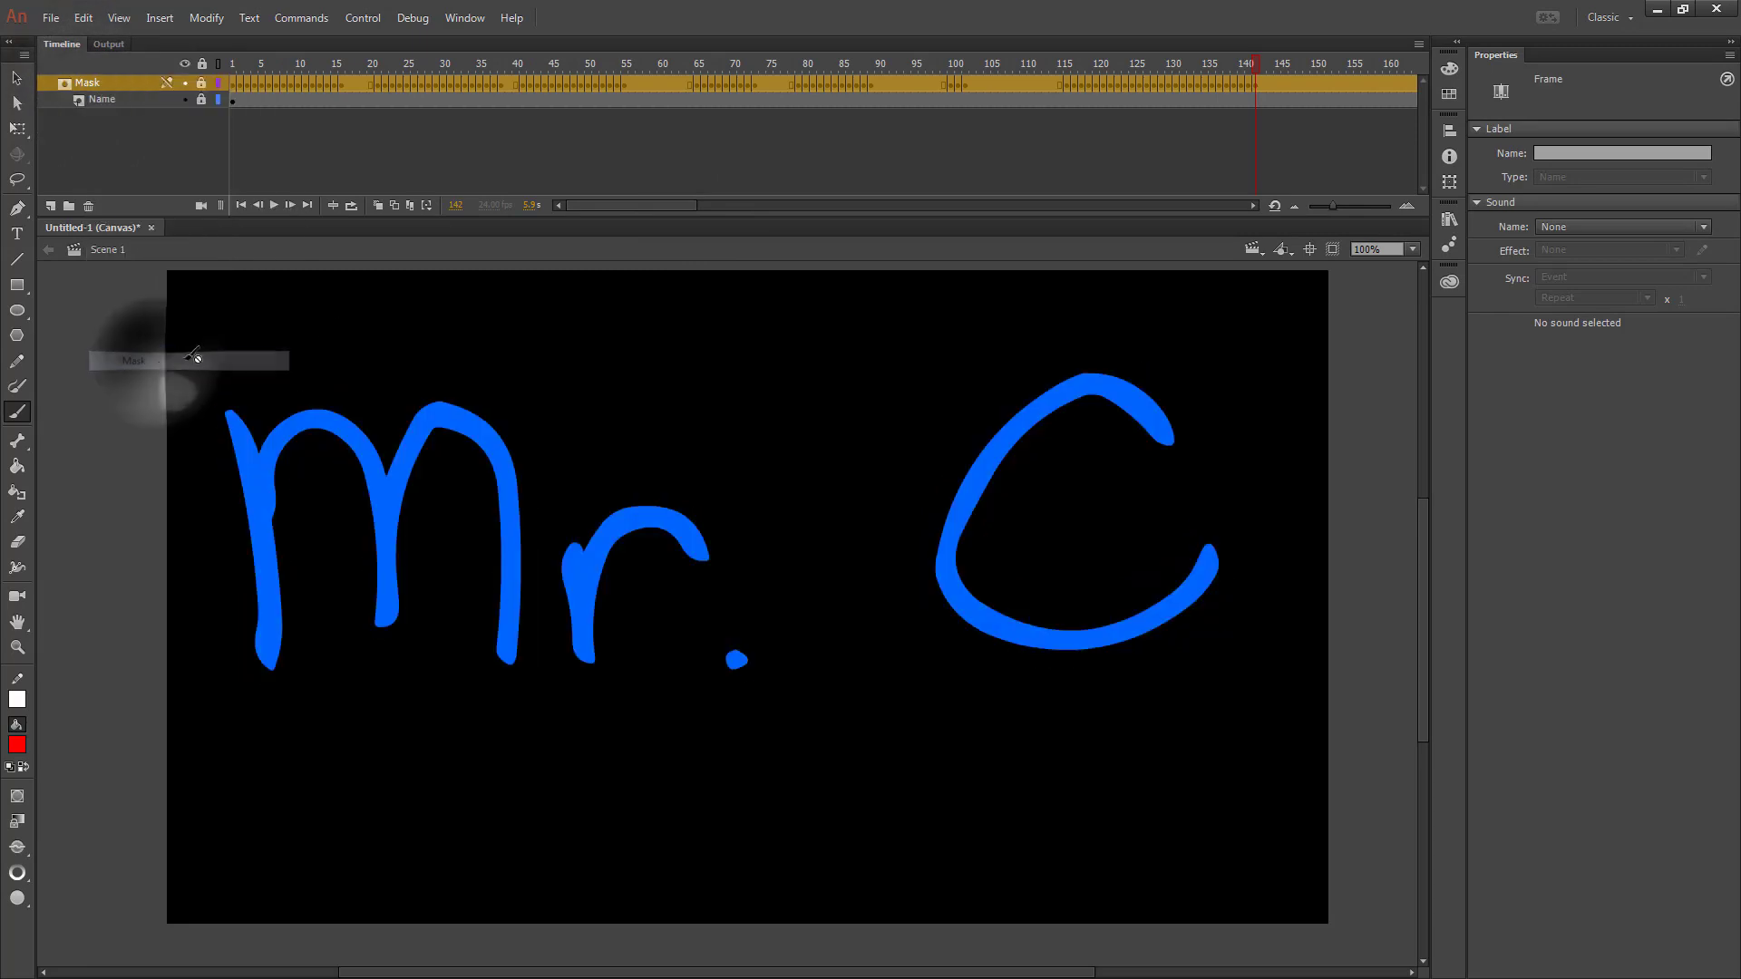
key("ctrl+Return")
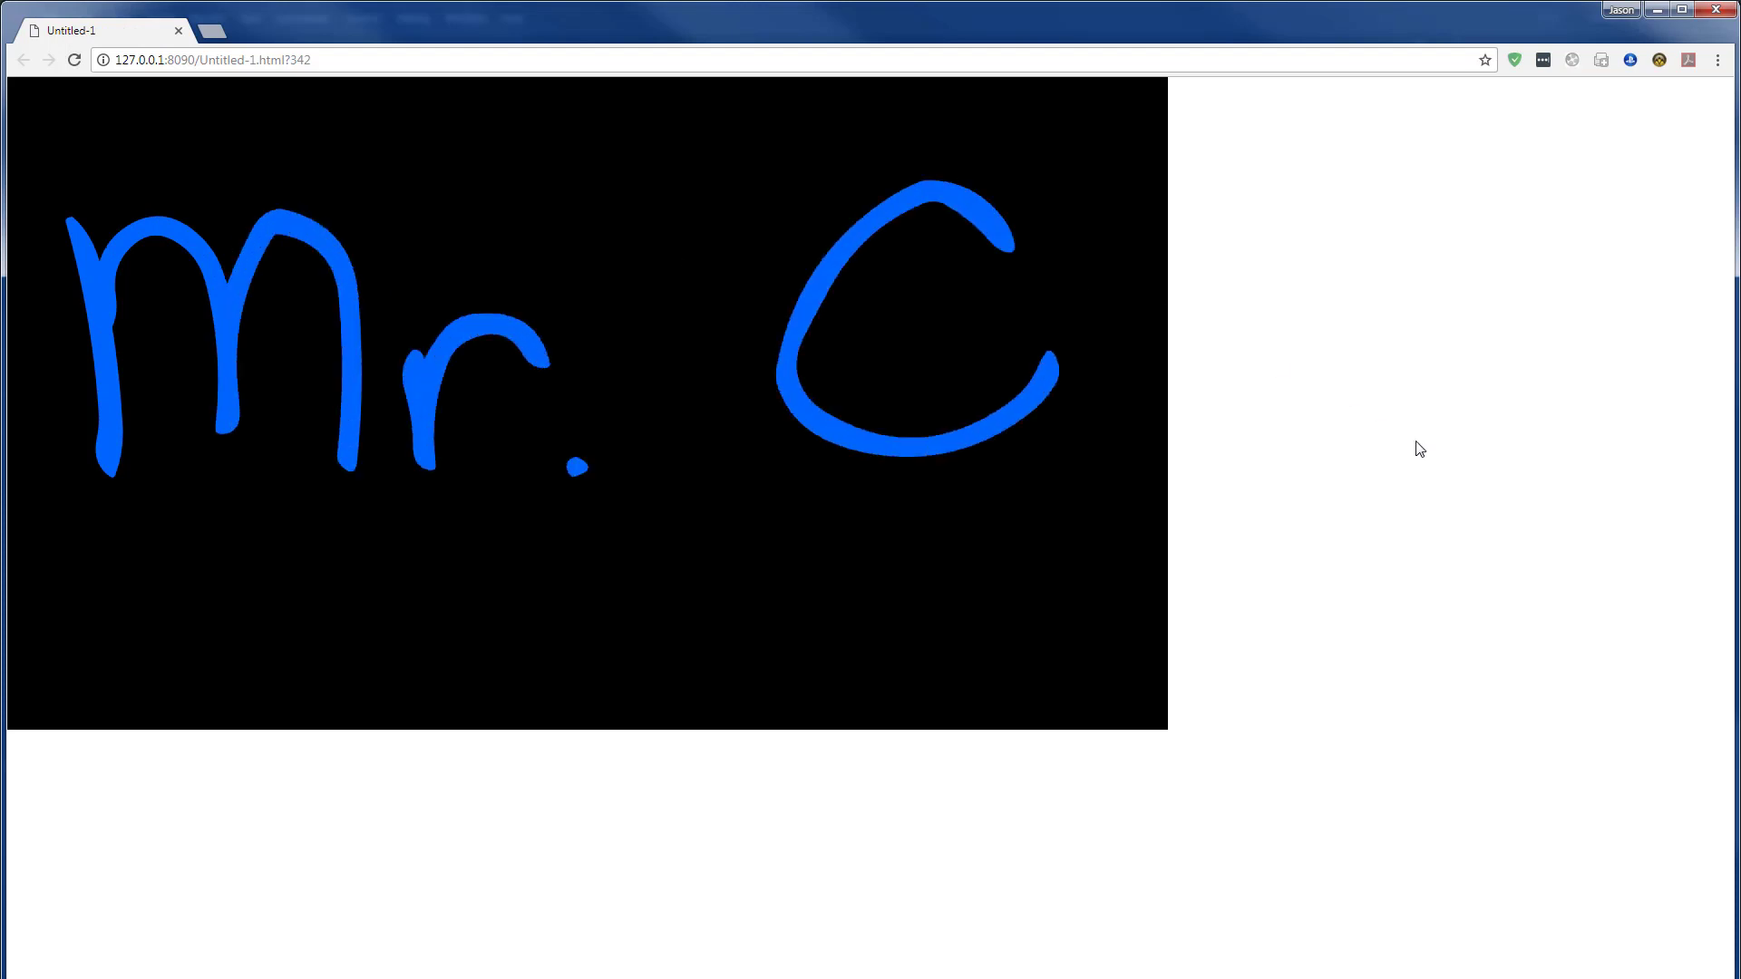
left_click(178, 31)
Step: Save the document as Writing Effect.fla in the Web Design Animate folder
left_click(52, 19)
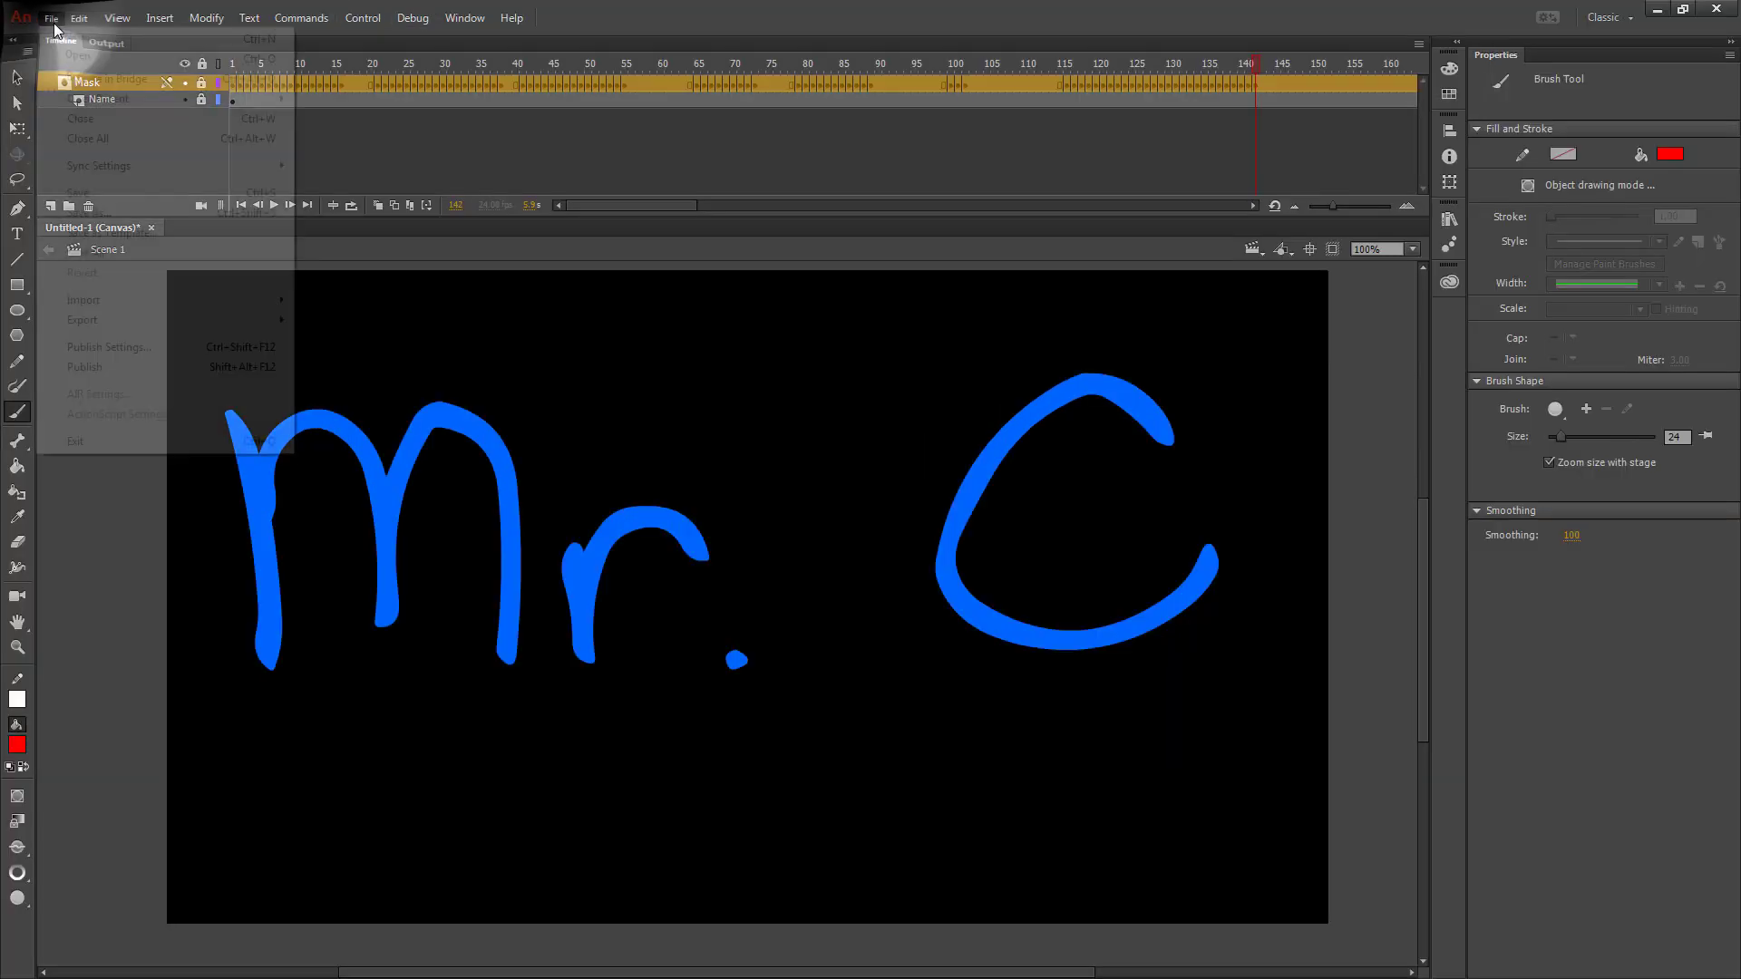
left_click(112, 212)
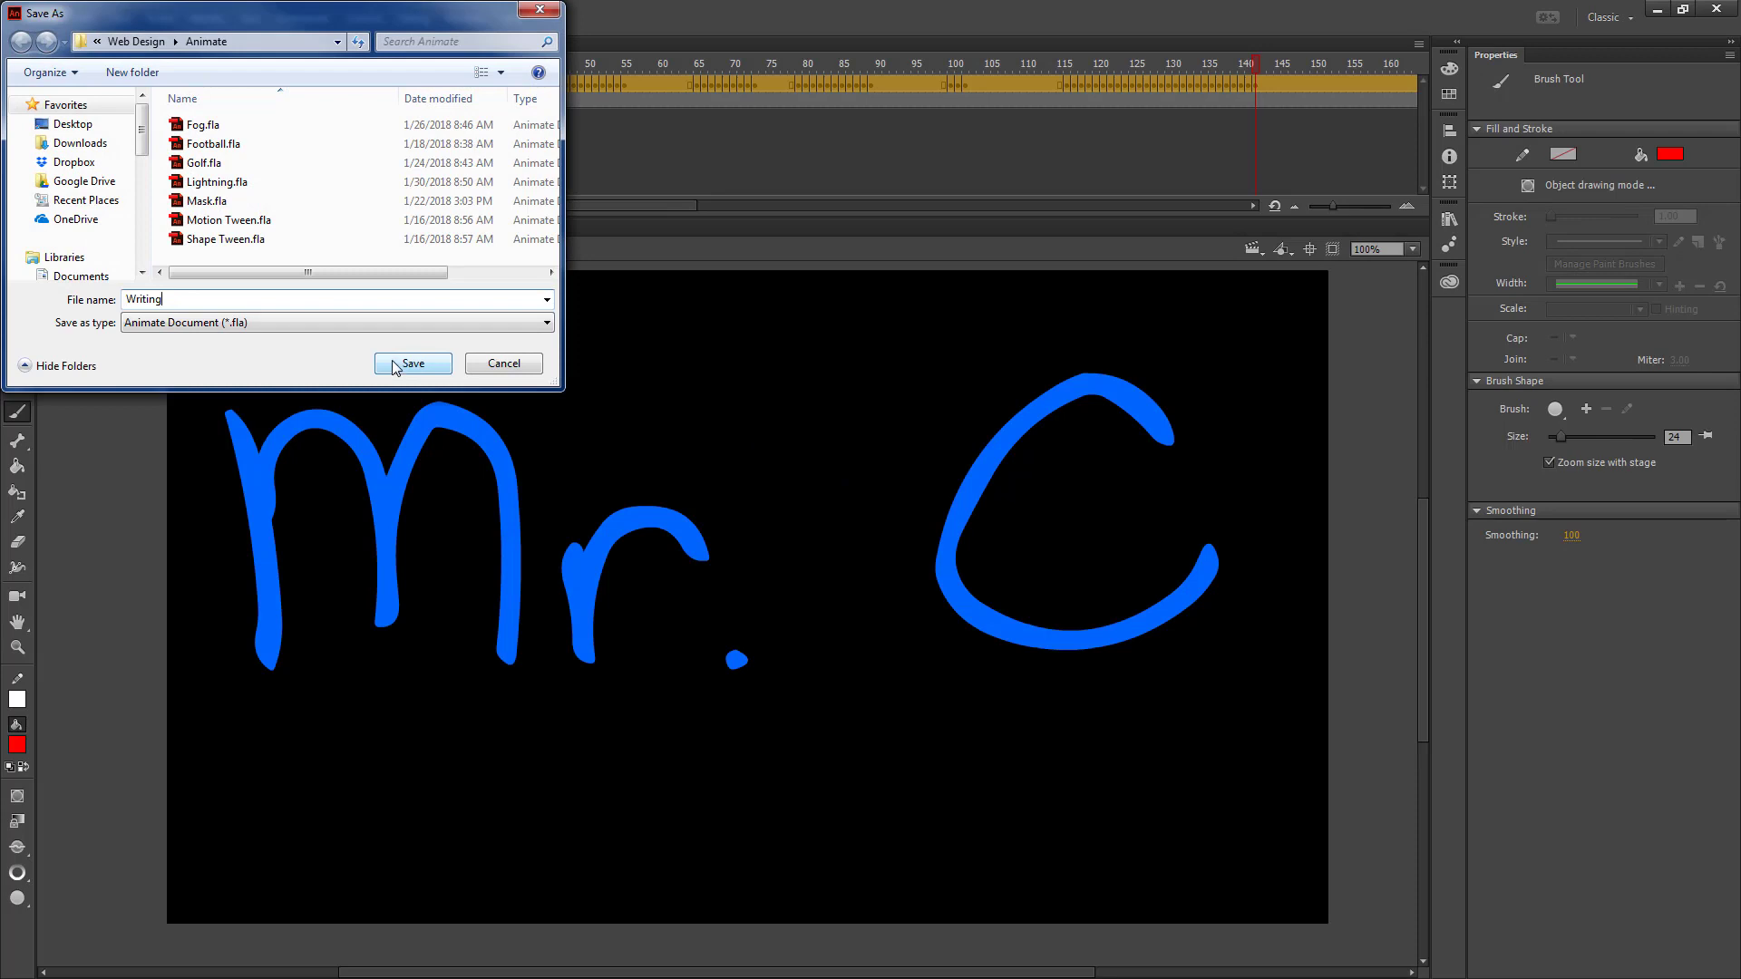
left_click(446, 365)
Step: Publish the animation as Writing Effect.js to the Website Animate folder and accept the publish settings
left_click(50, 18)
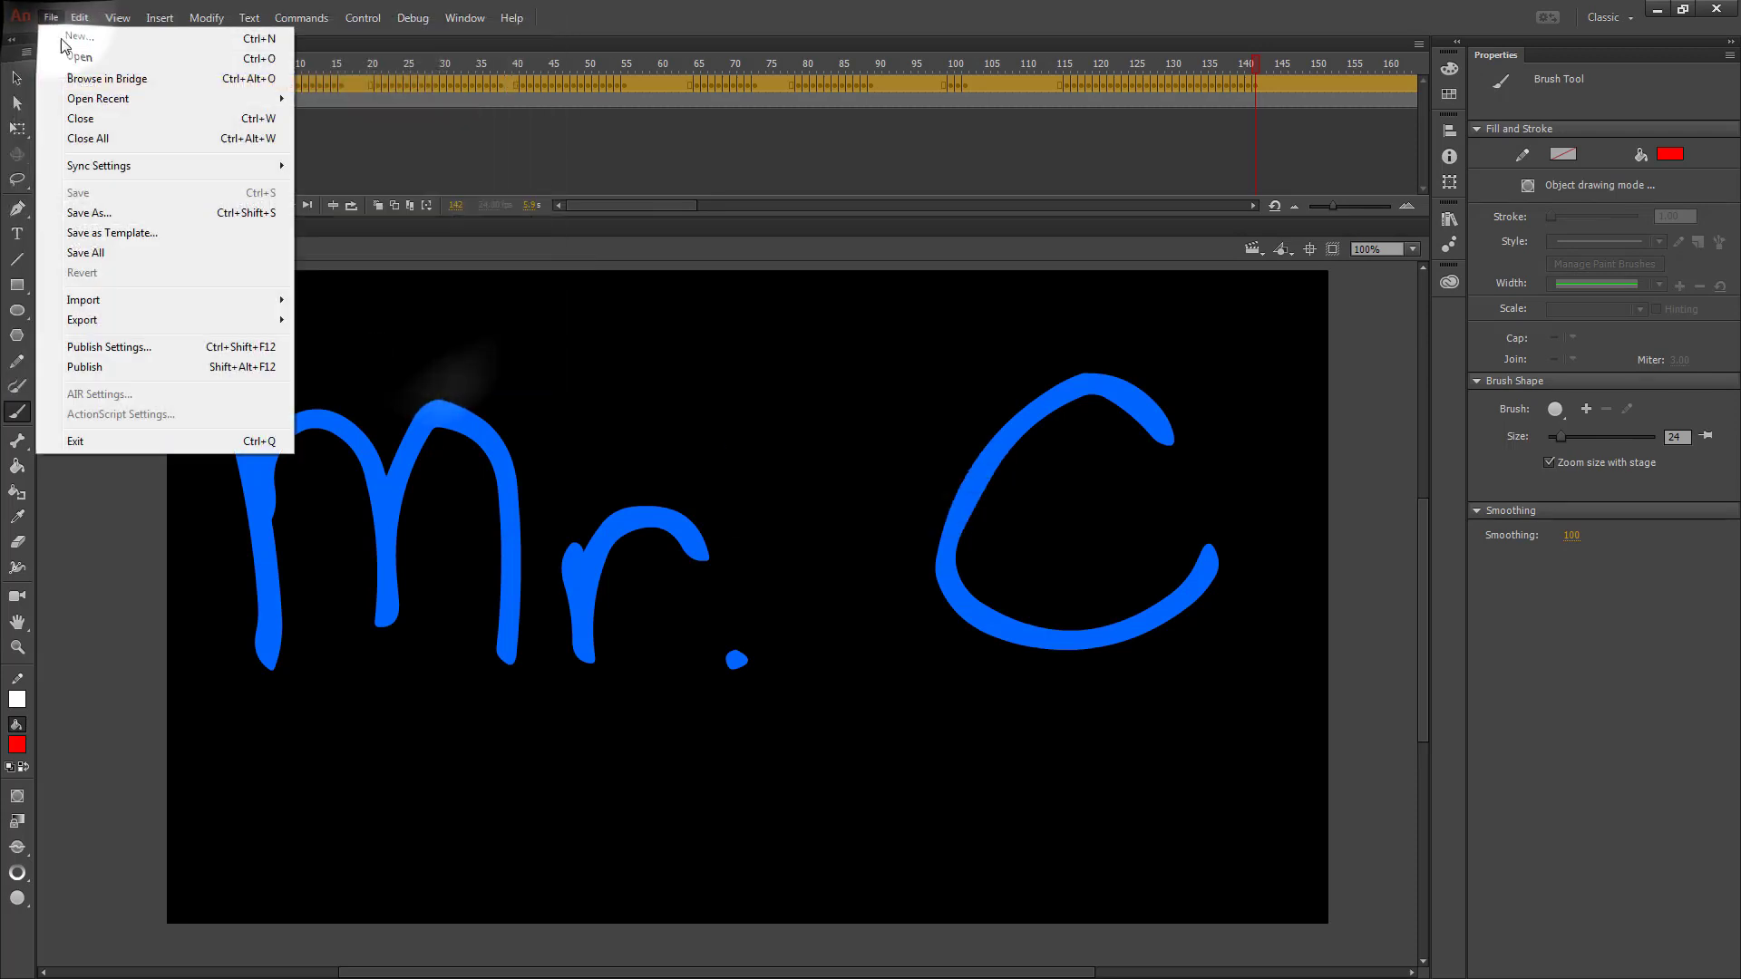
left_click(132, 347)
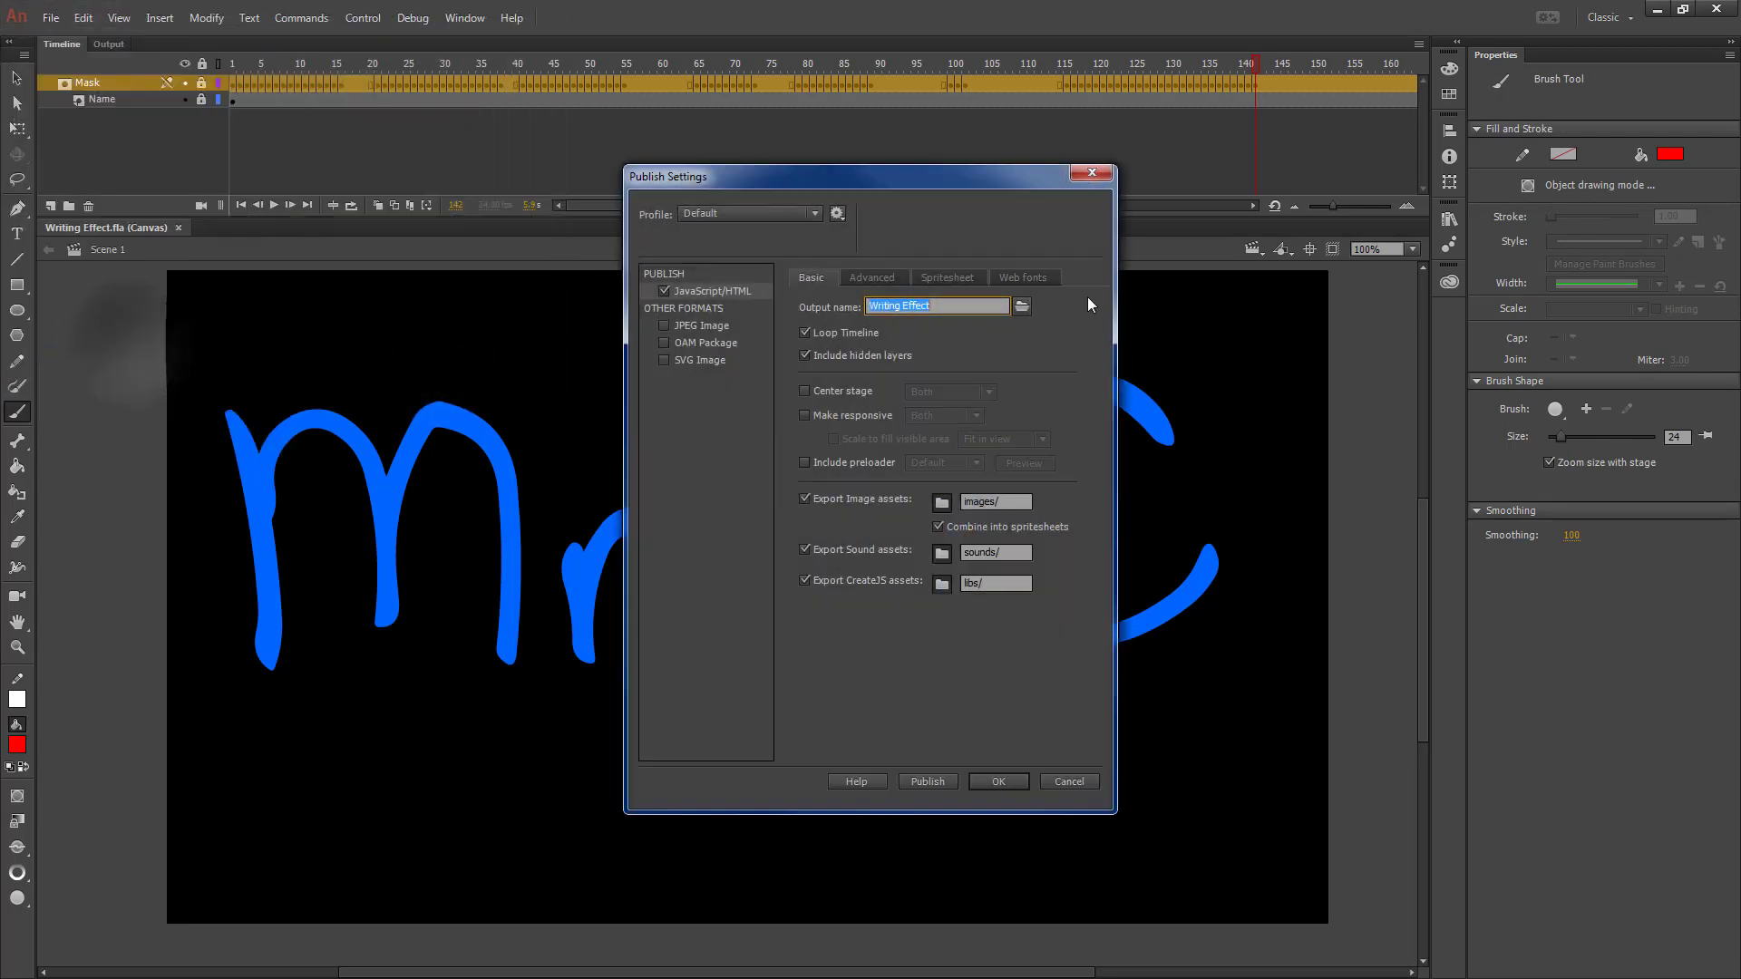
left_click(1023, 308)
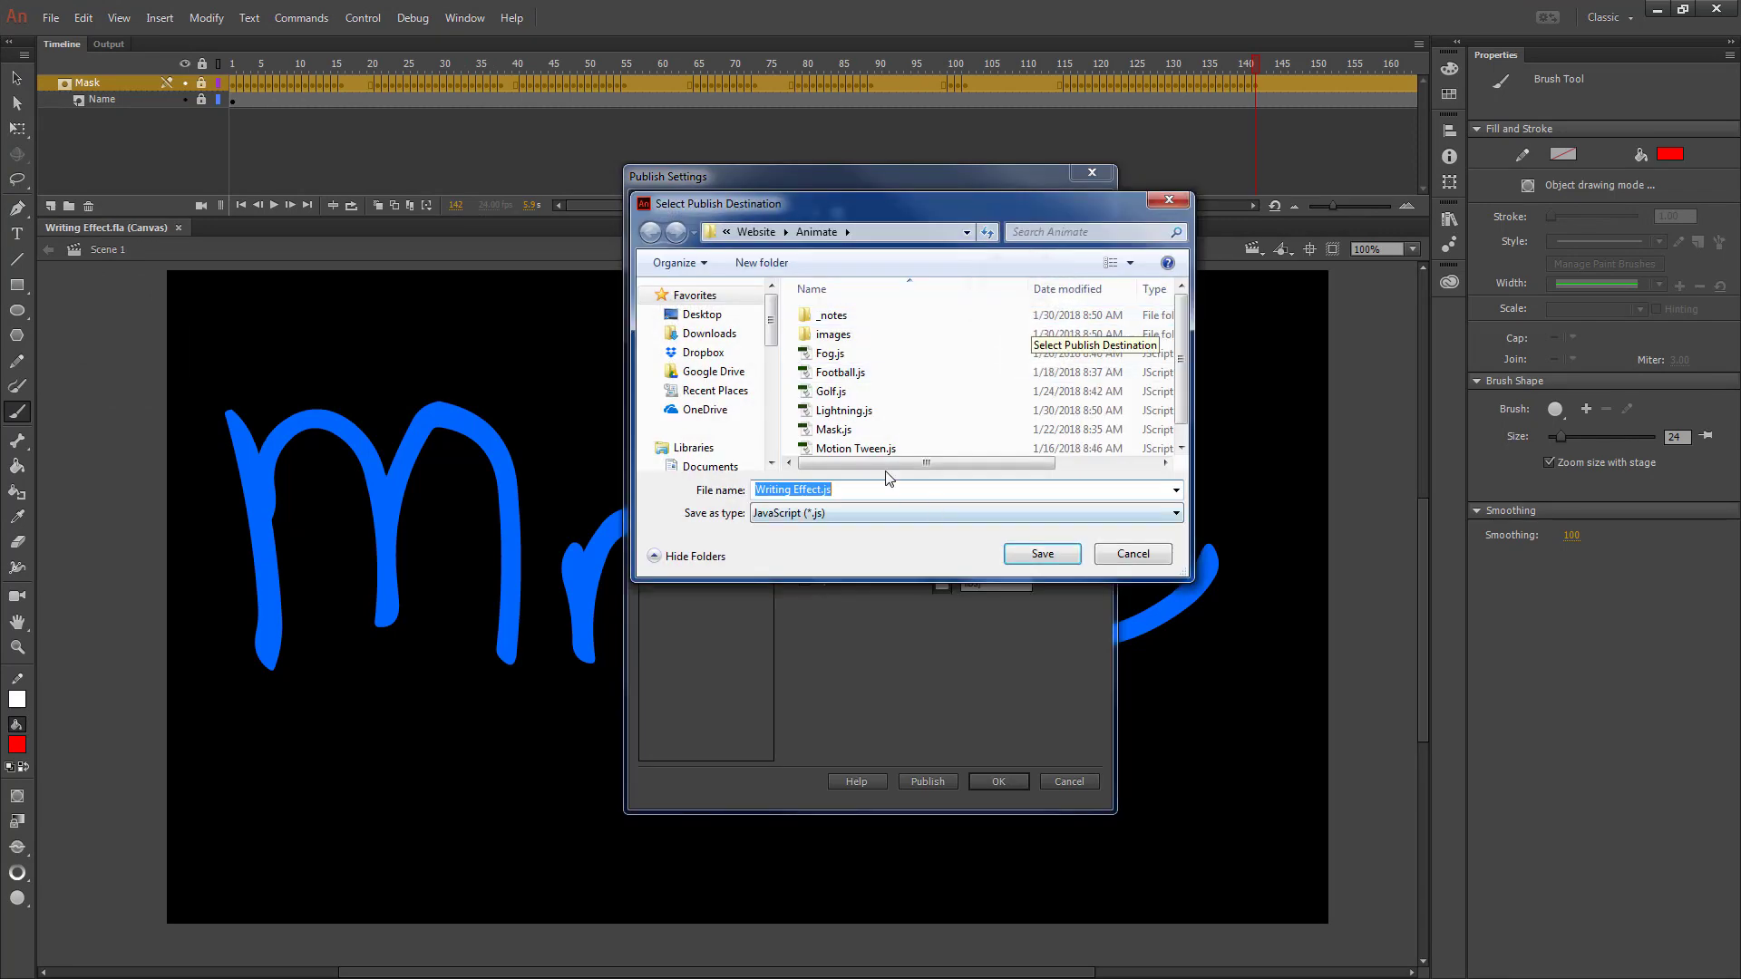
left_click(1044, 554)
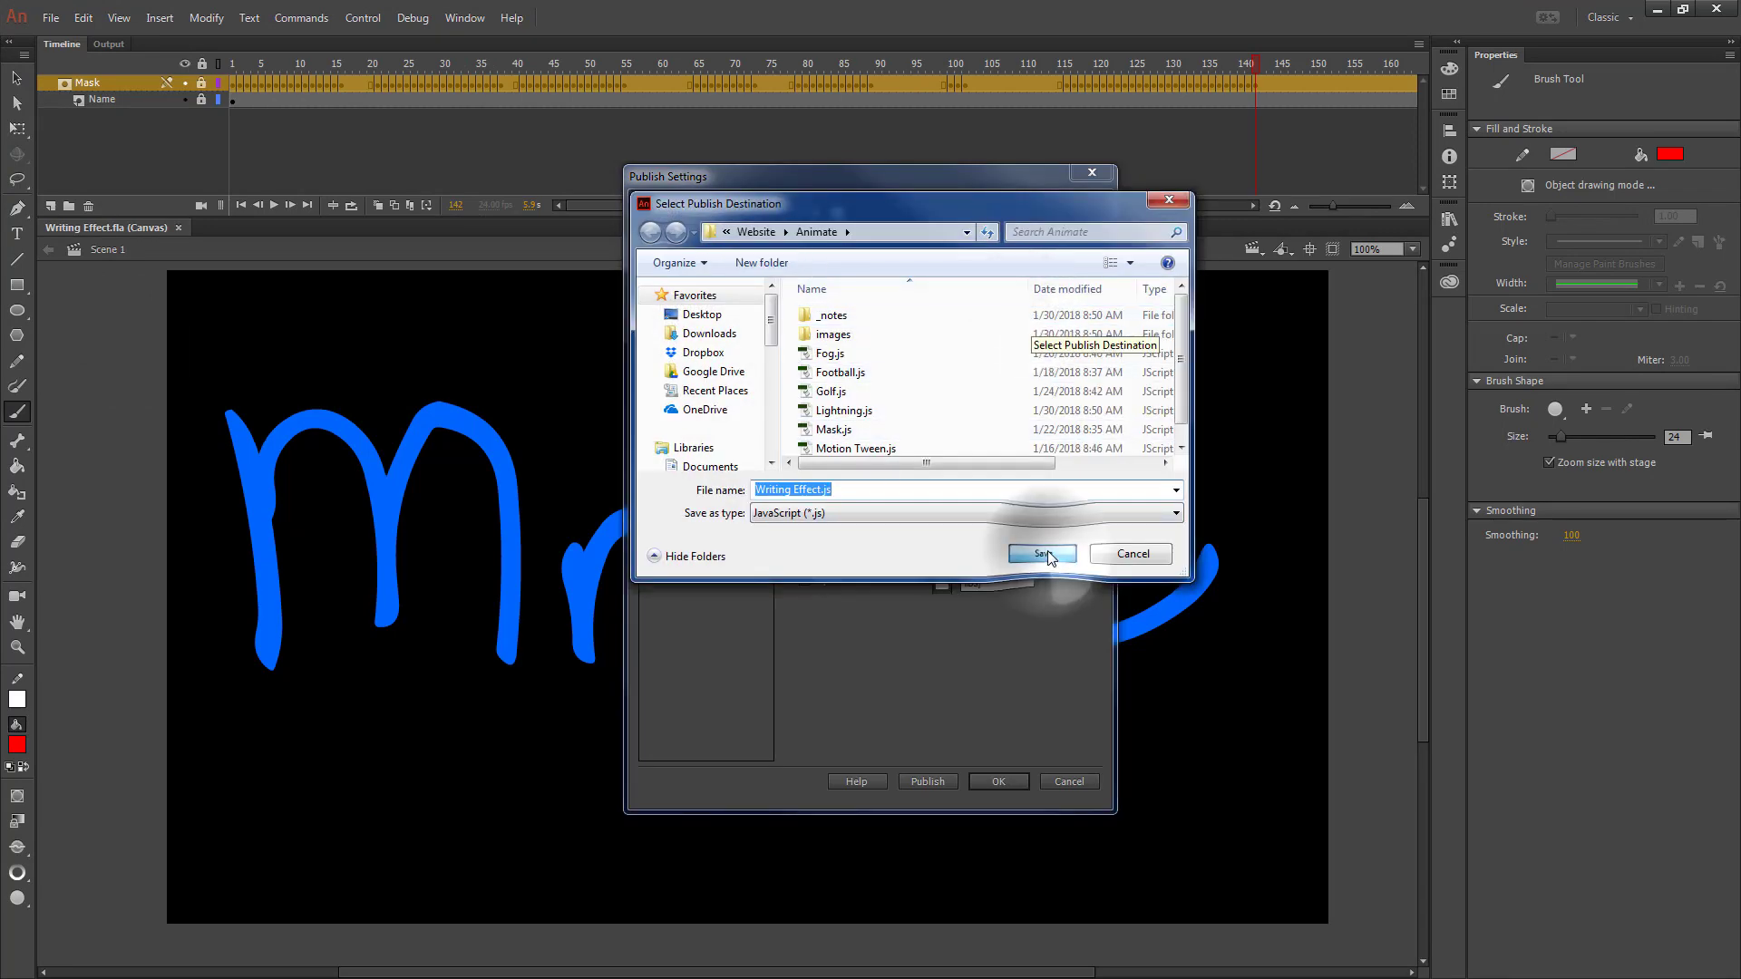
left_click(945, 785)
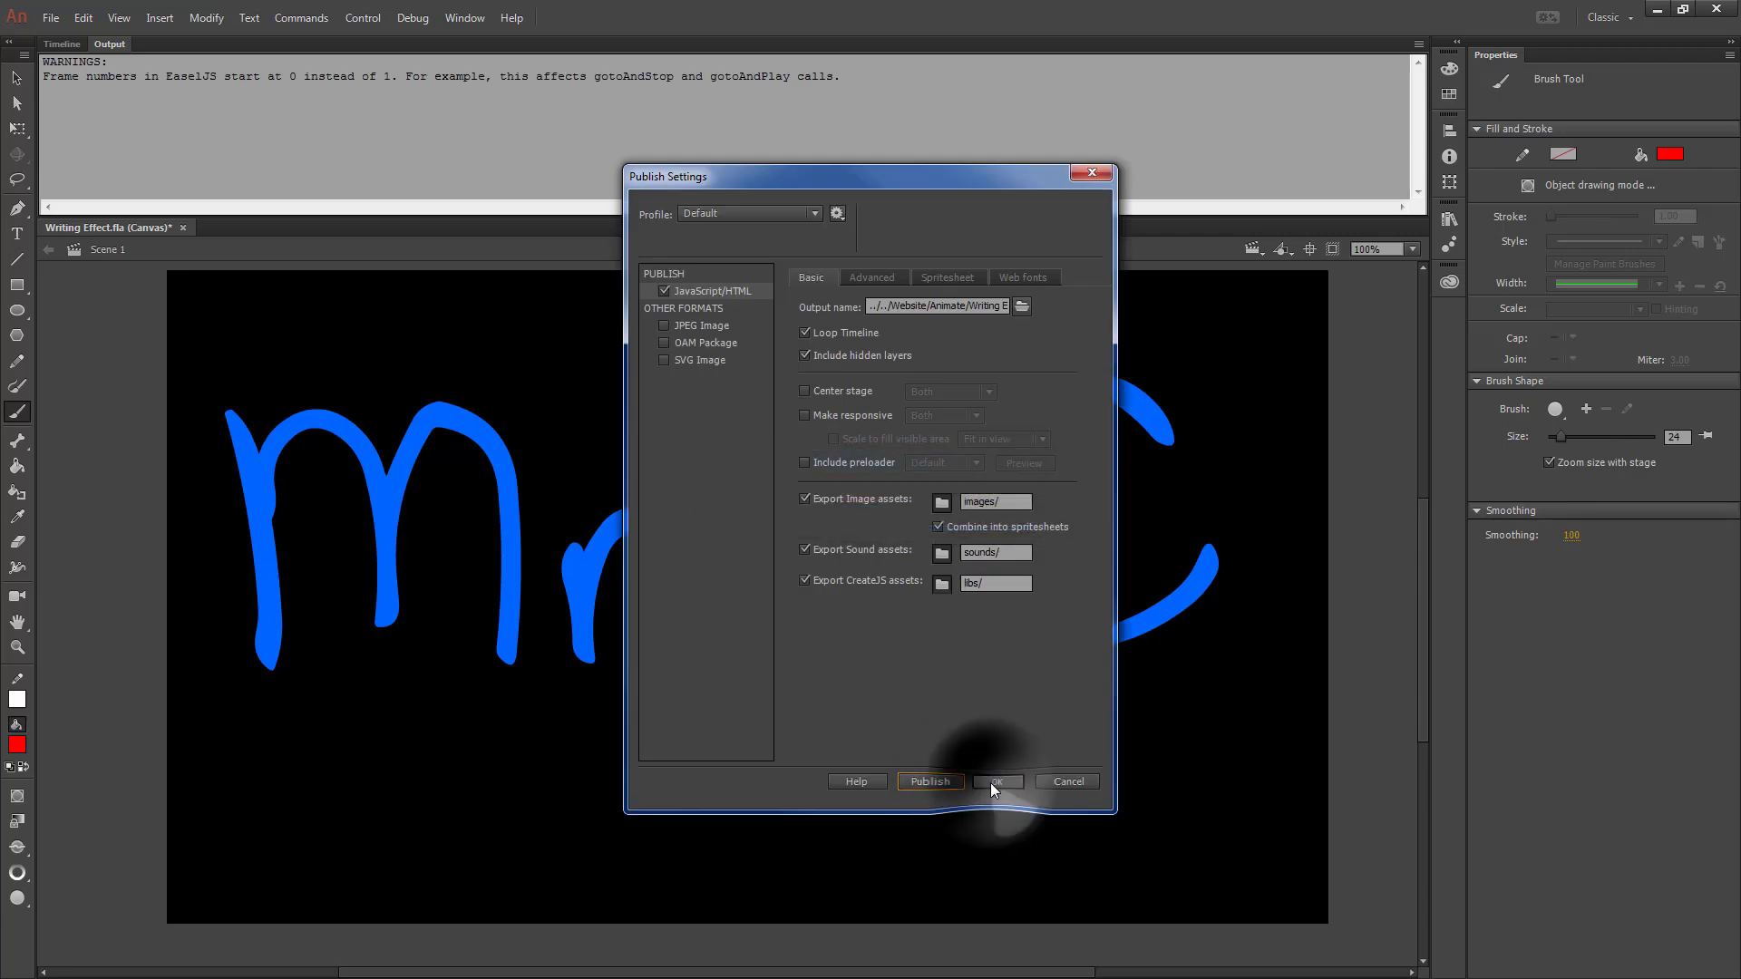
left_click(995, 781)
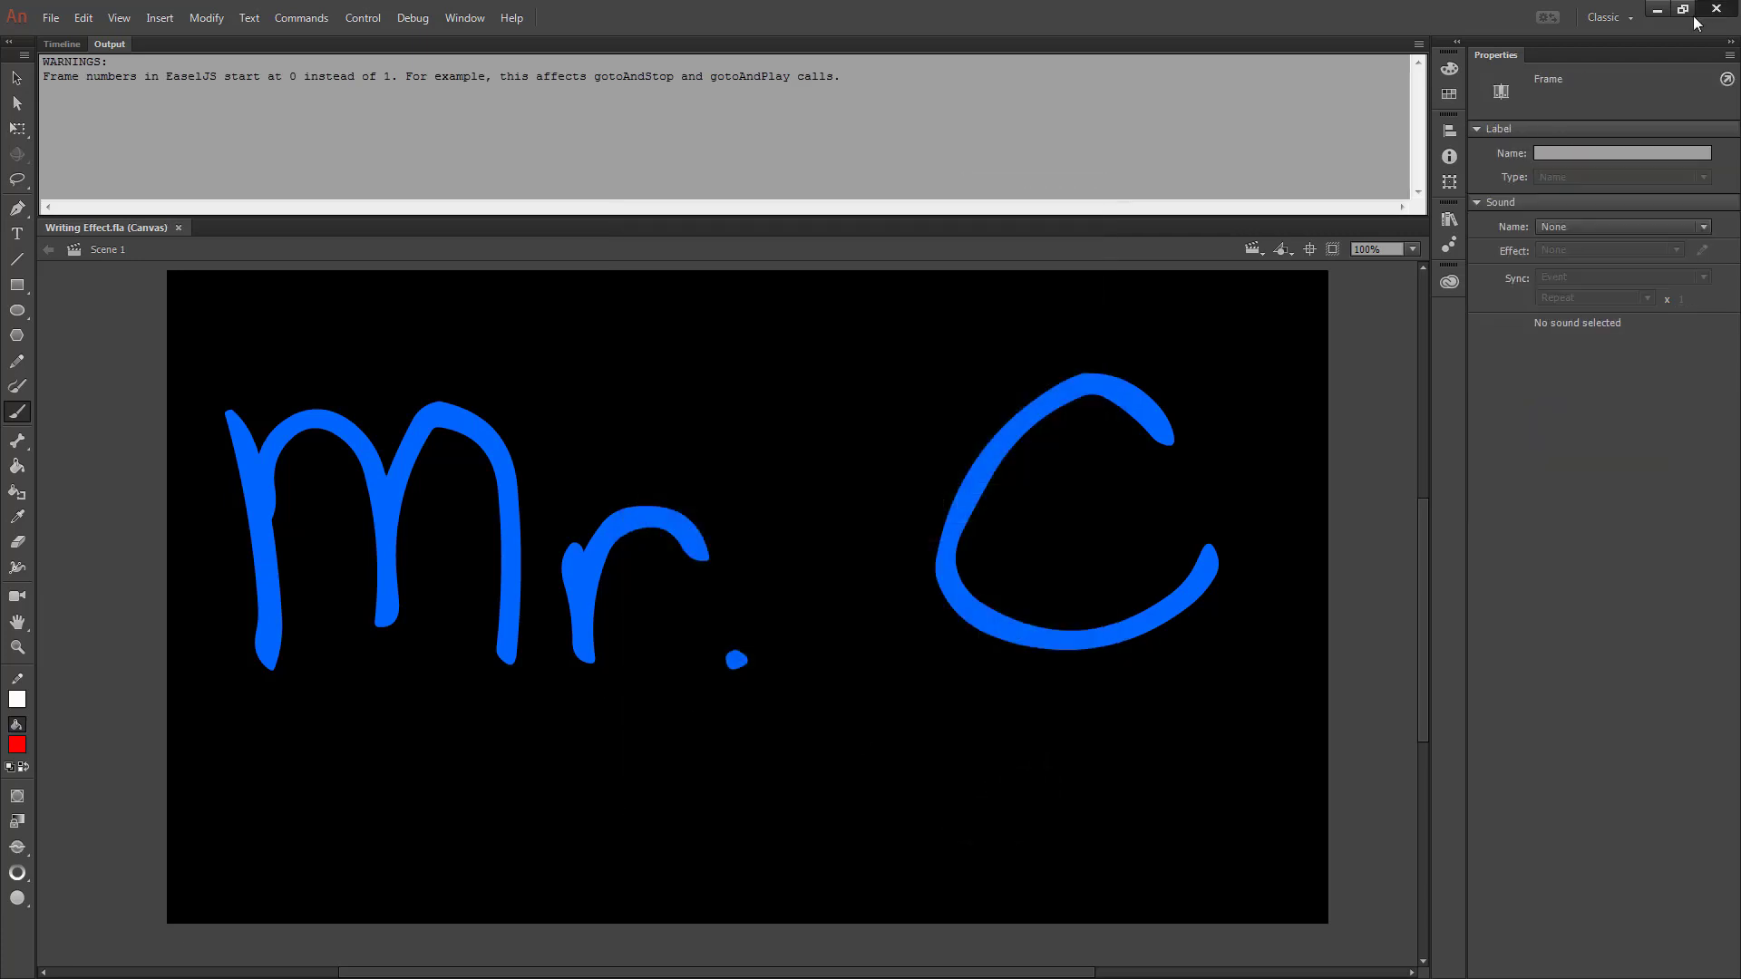
Step: Switch to Dreamweaver and refresh the local site files with the Animate folder selected
key("alt+Tab")
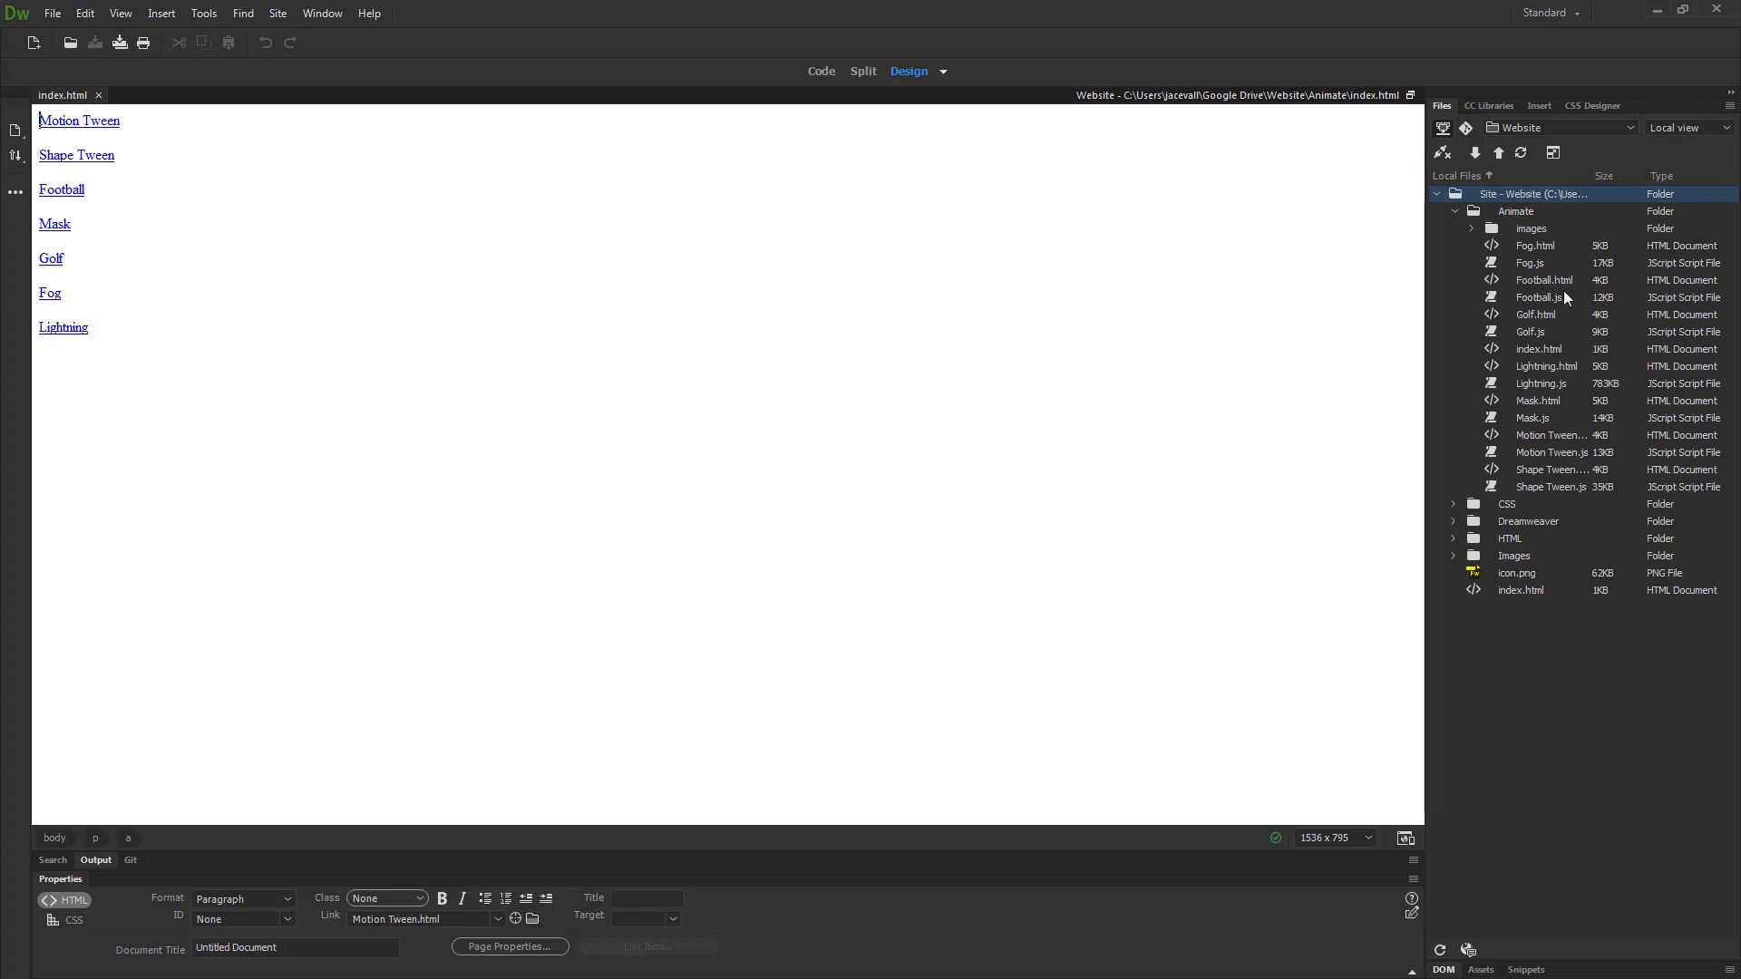
left_click(1505, 205)
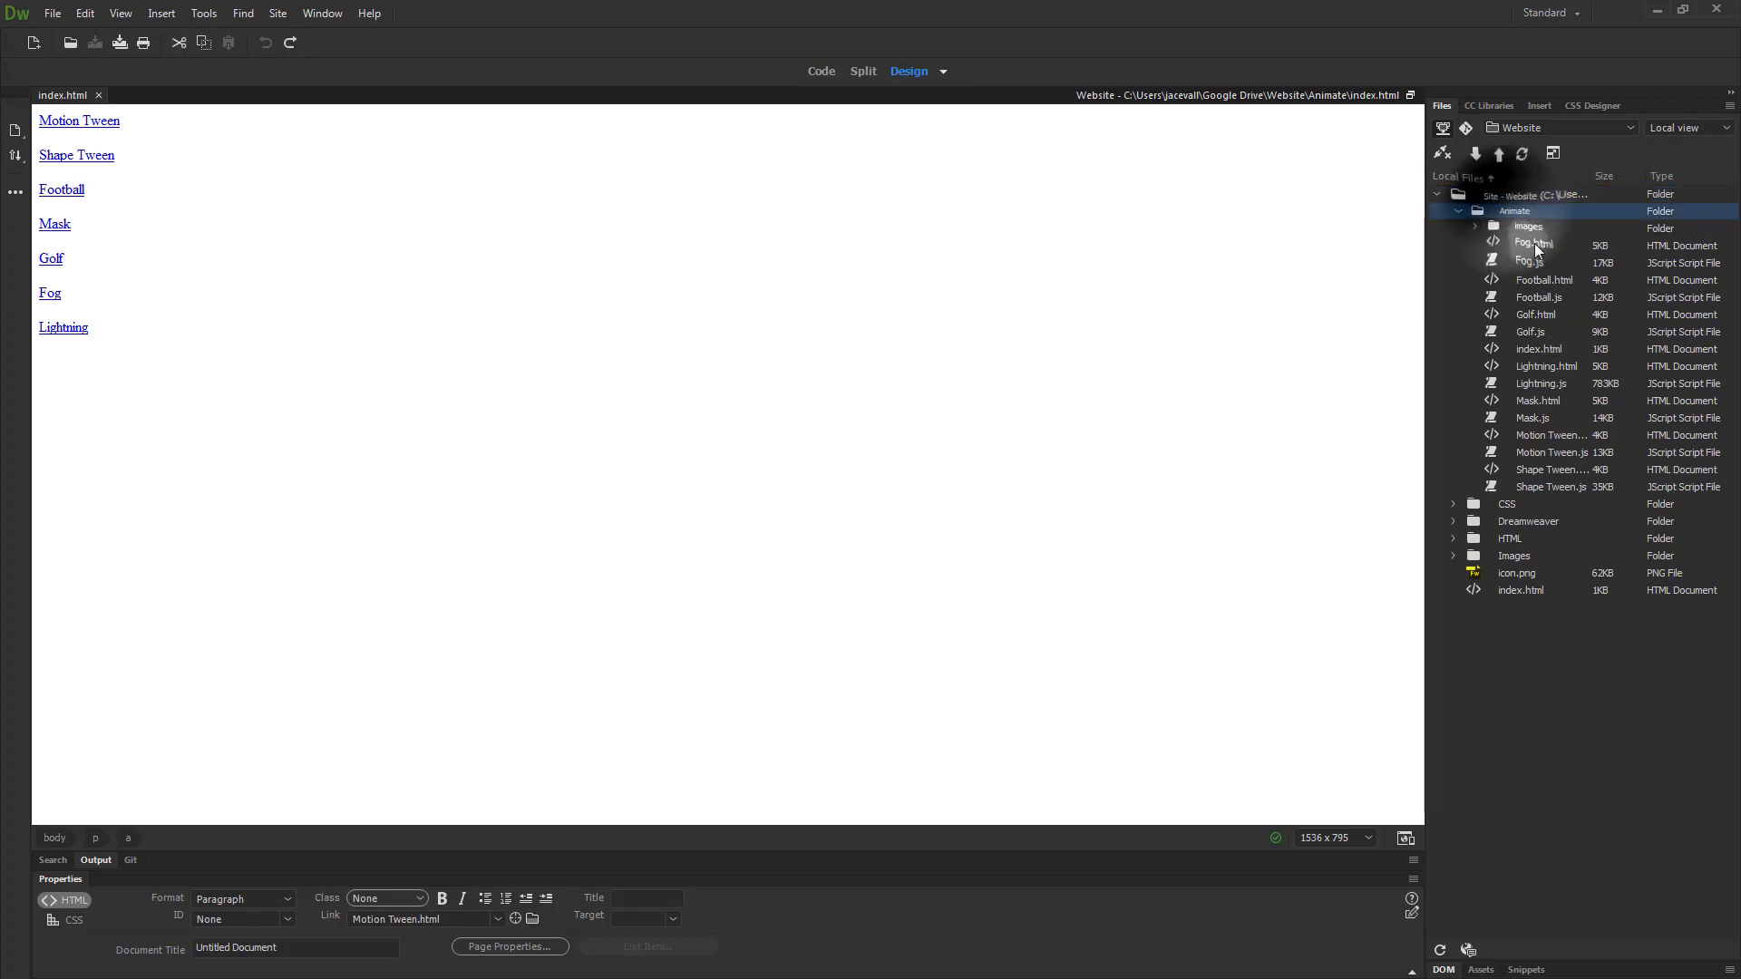
left_click(1439, 952)
Step: Insert a link to Writing Effect.html on its own line below Lightning in index.html and save the page
left_click(1539, 504)
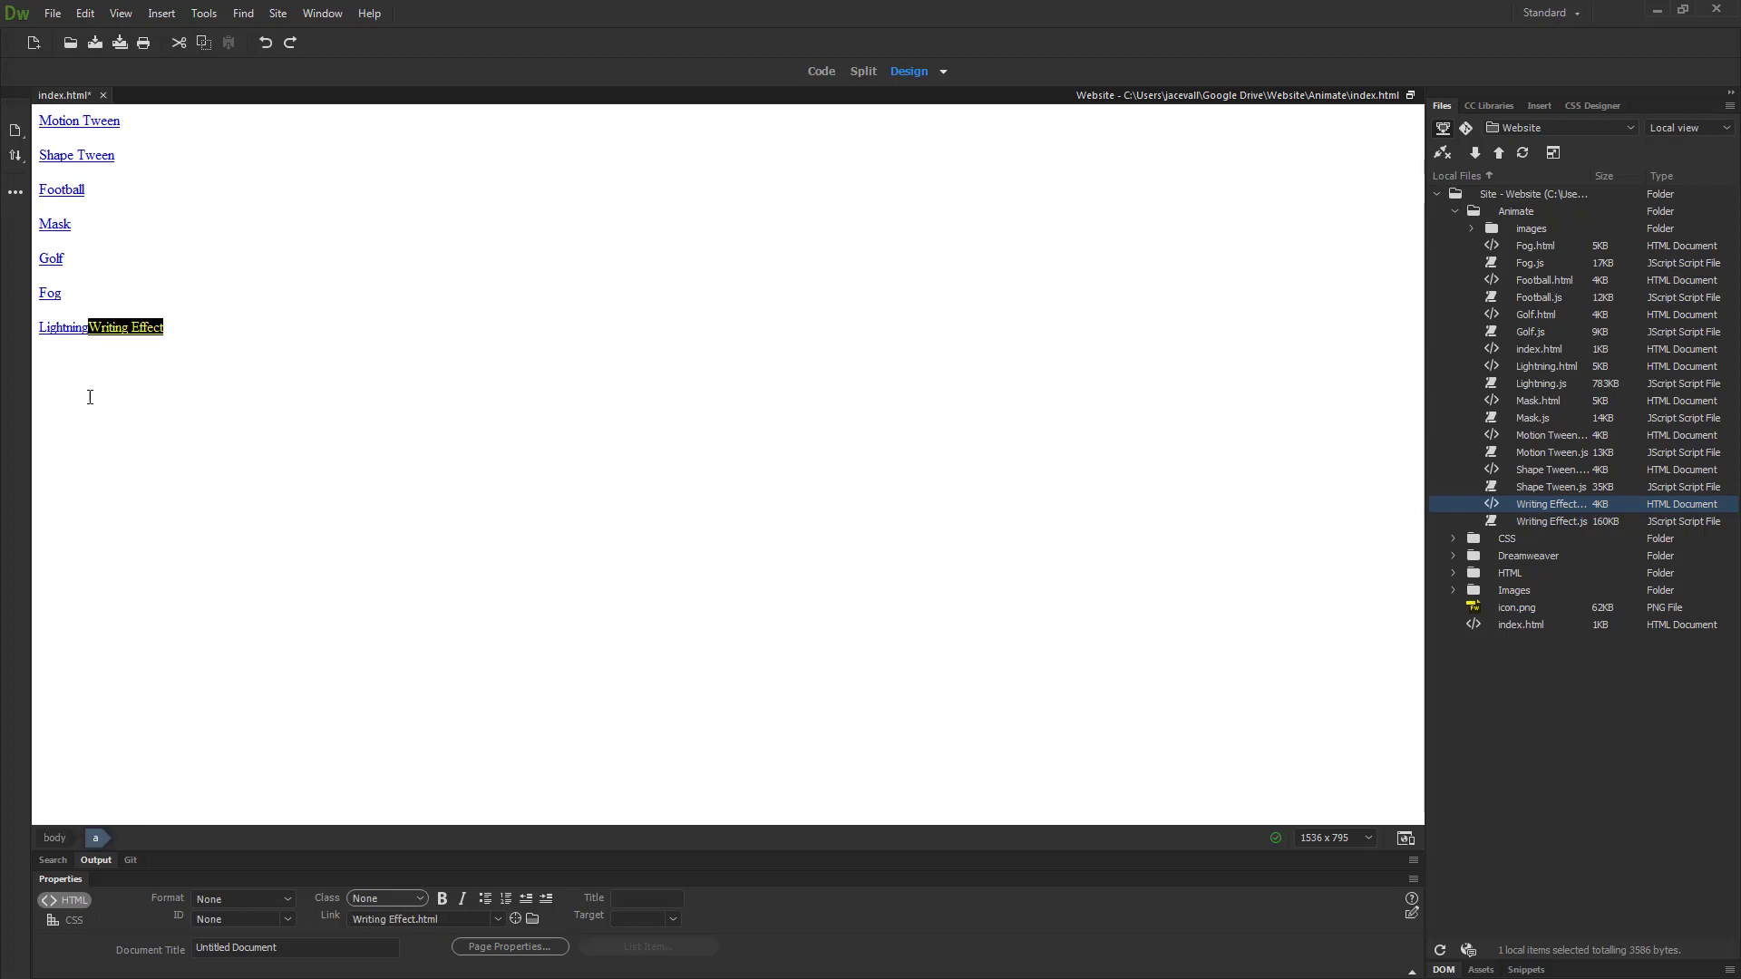
key("ctrl+z")
left_click_drag(1555, 504, 54, 362)
key("ctrl+s")
Step: Connect to the remote server and upload the Animate folder
left_click(1513, 212)
left_click(1443, 153)
left_click(1501, 154)
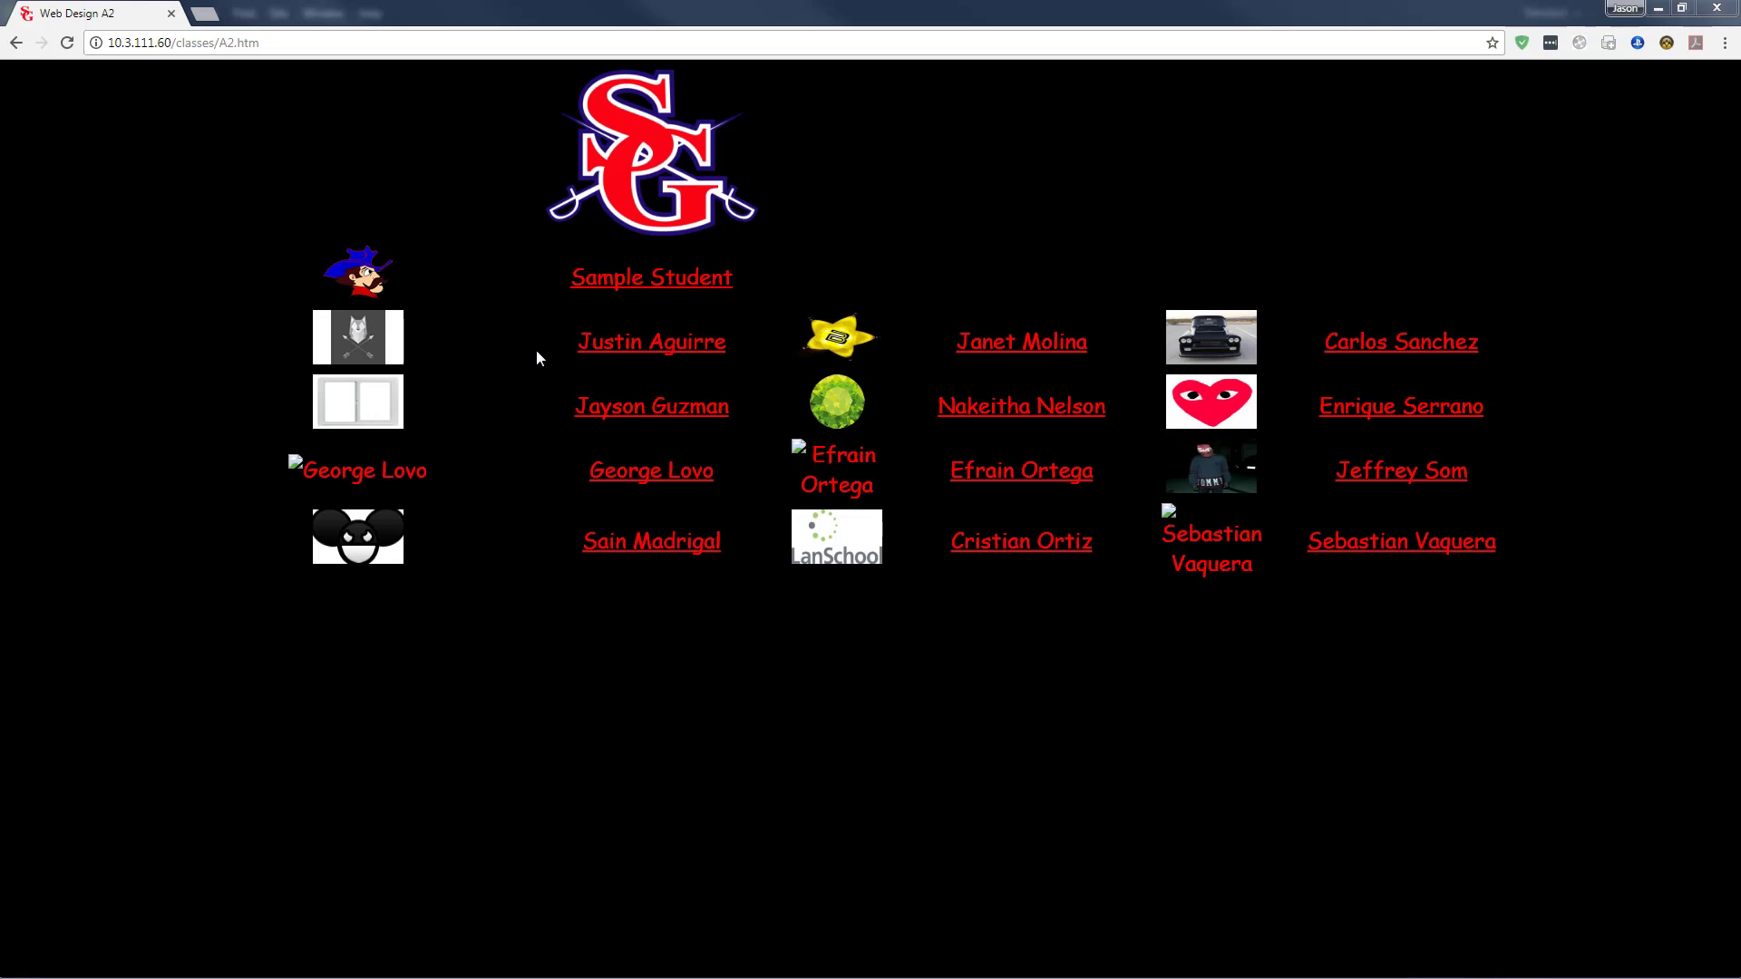
Step: In the browser, open the Sample Student site's Animate page and follow its Writing Effect link
left_click(615, 283)
left_click(853, 666)
left_click(855, 669)
left_click(46, 299)
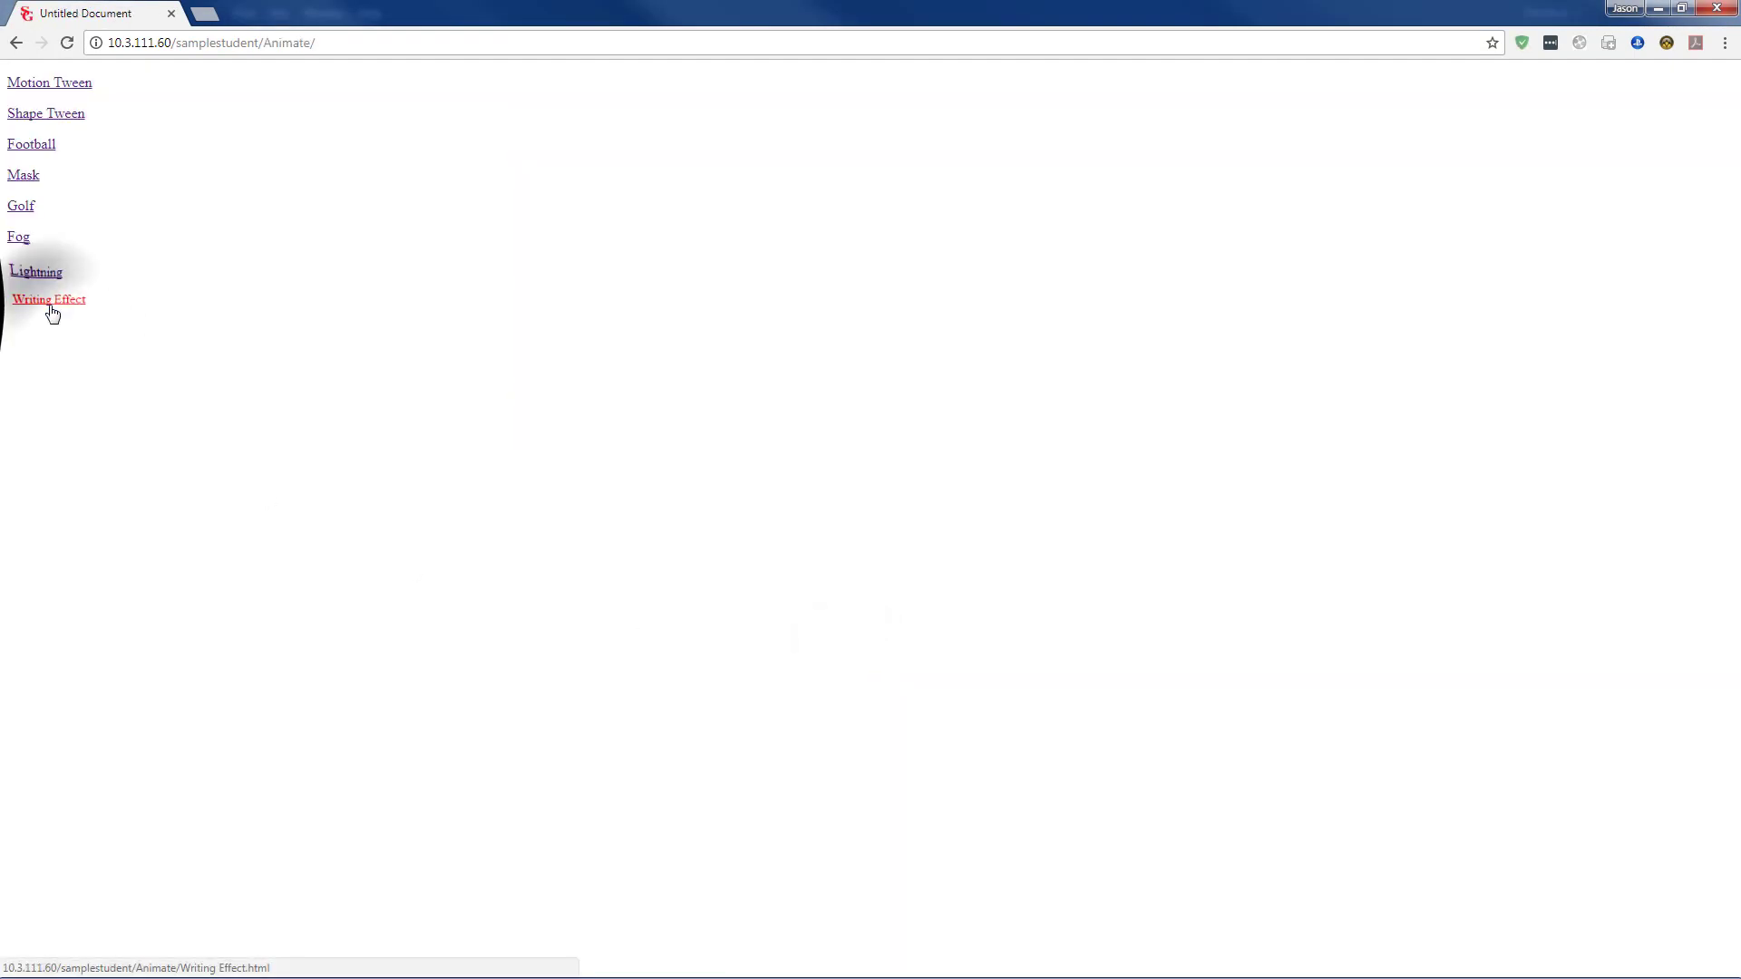